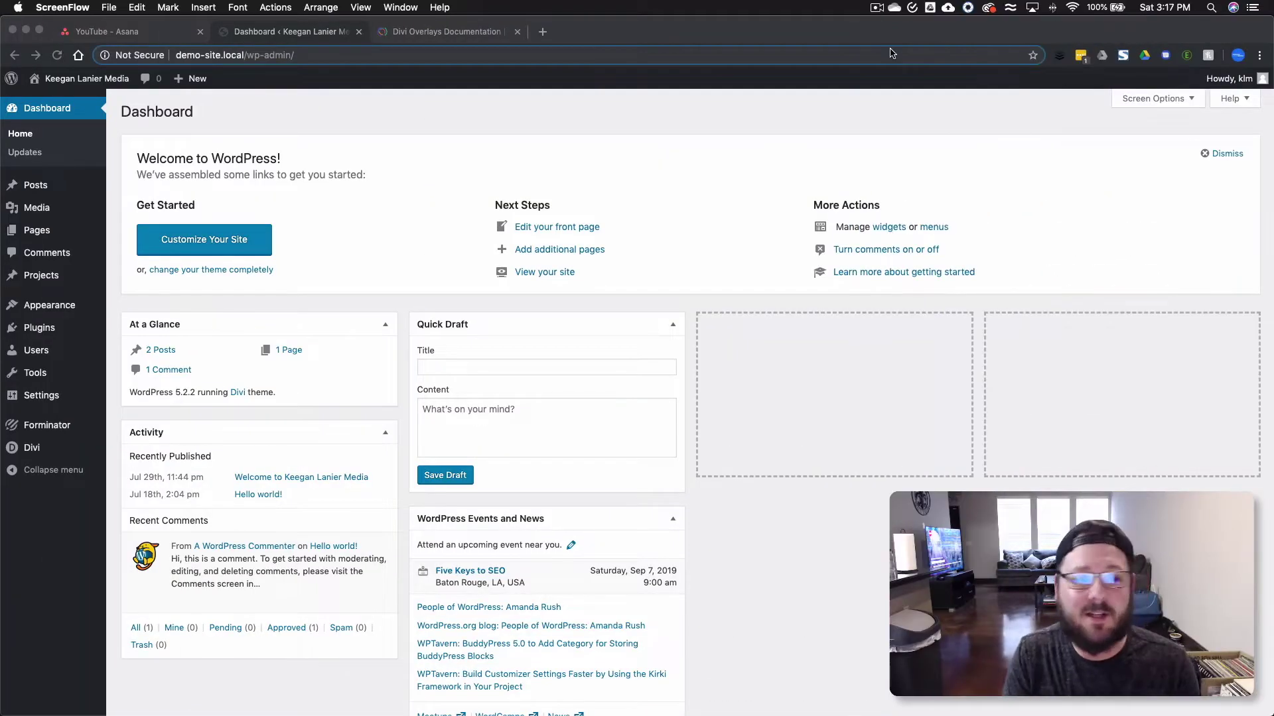
- Switch from the WordPress dashboard to the Divi Overlays Documentation tab
scroll(378, 347, "down", 1)
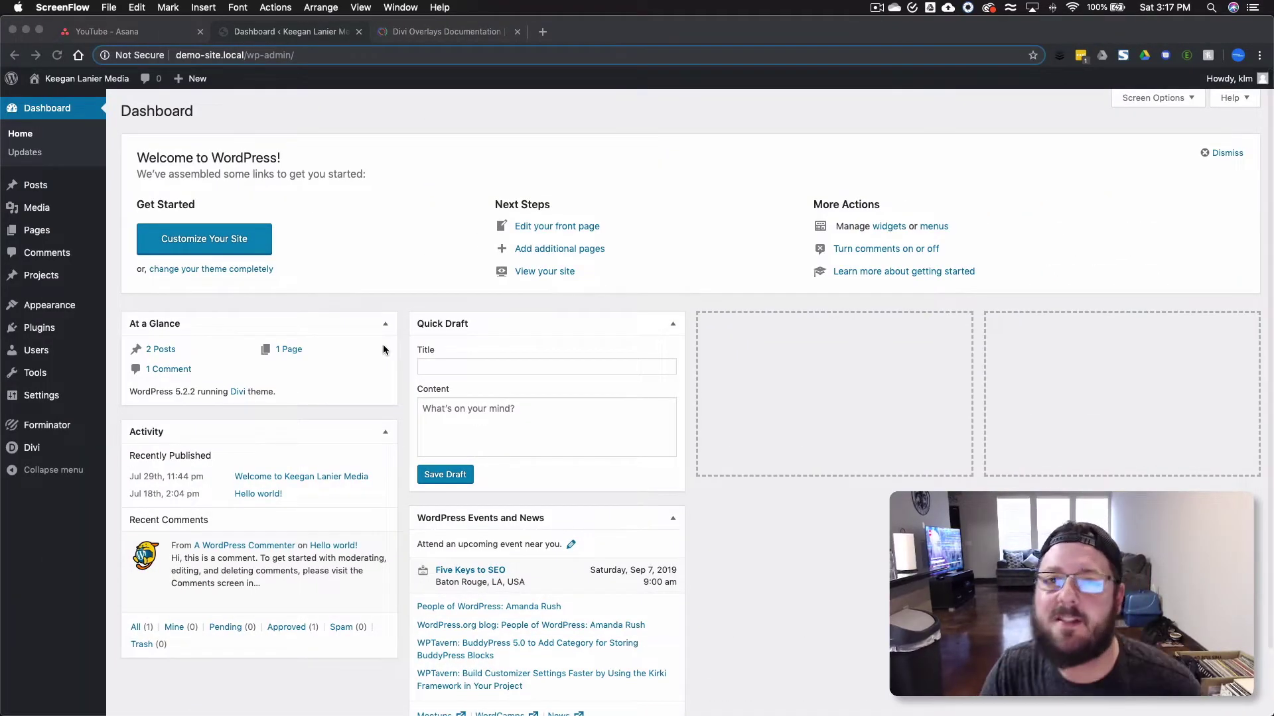
left_click(417, 35)
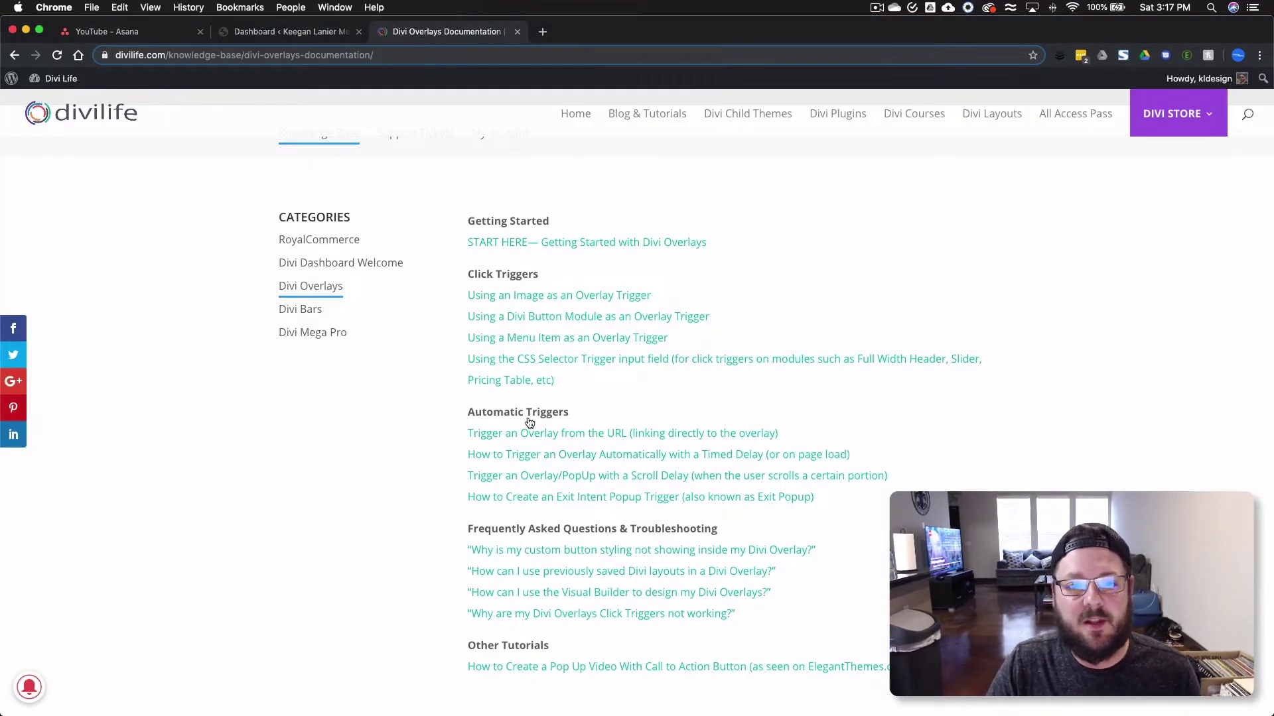
- Open Divi Plugins in a new tab and go to the Divi Overlays product page
scroll(450, 276, "up", 5)
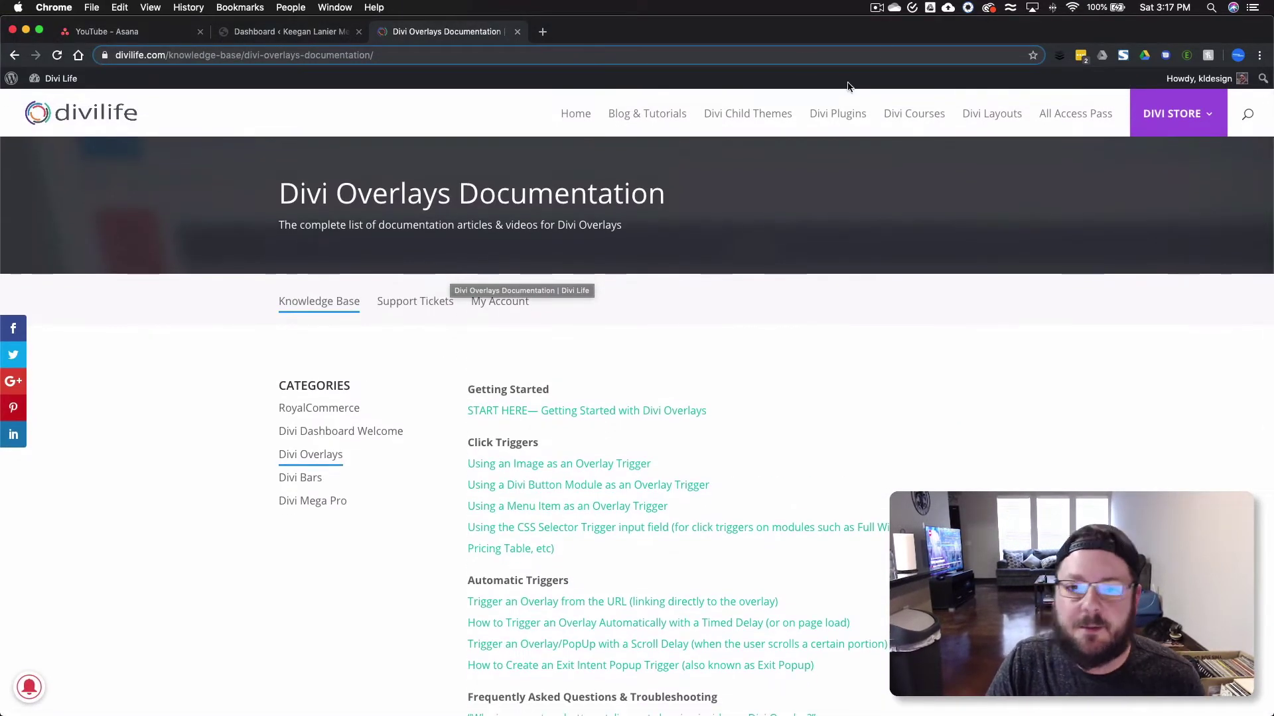
right_click(846, 116)
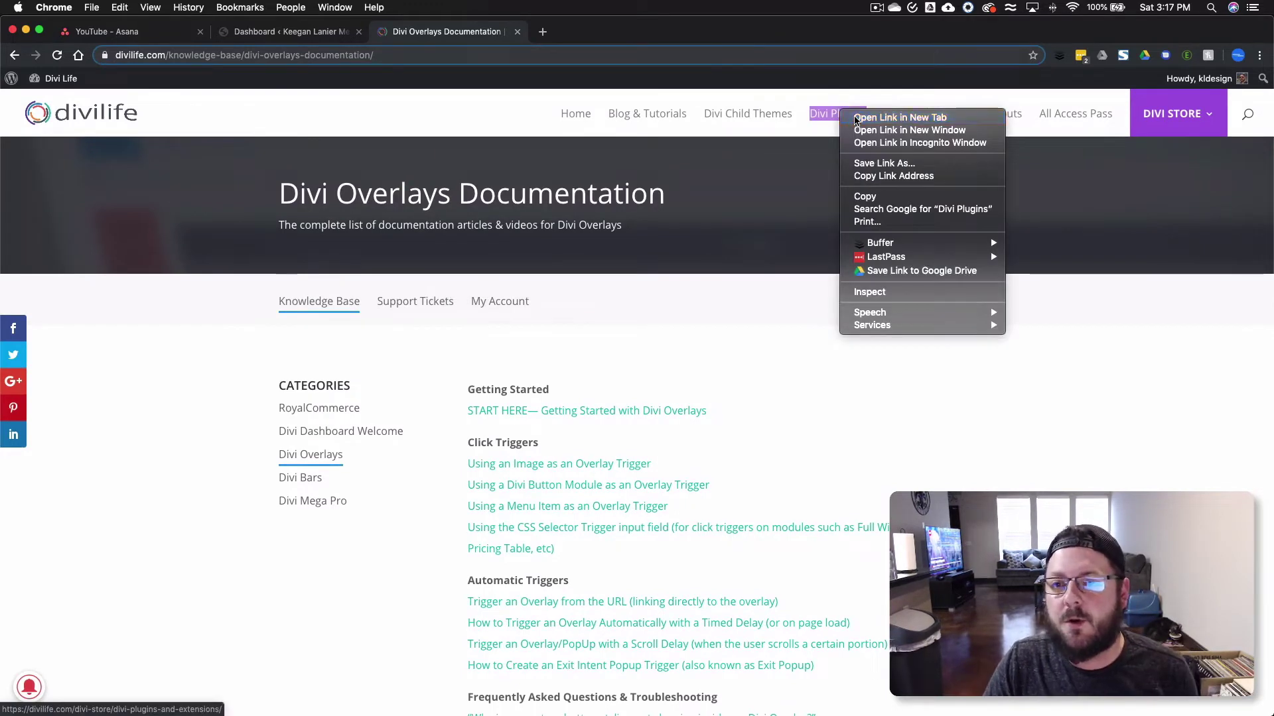
left_click(862, 117)
left_click(574, 37)
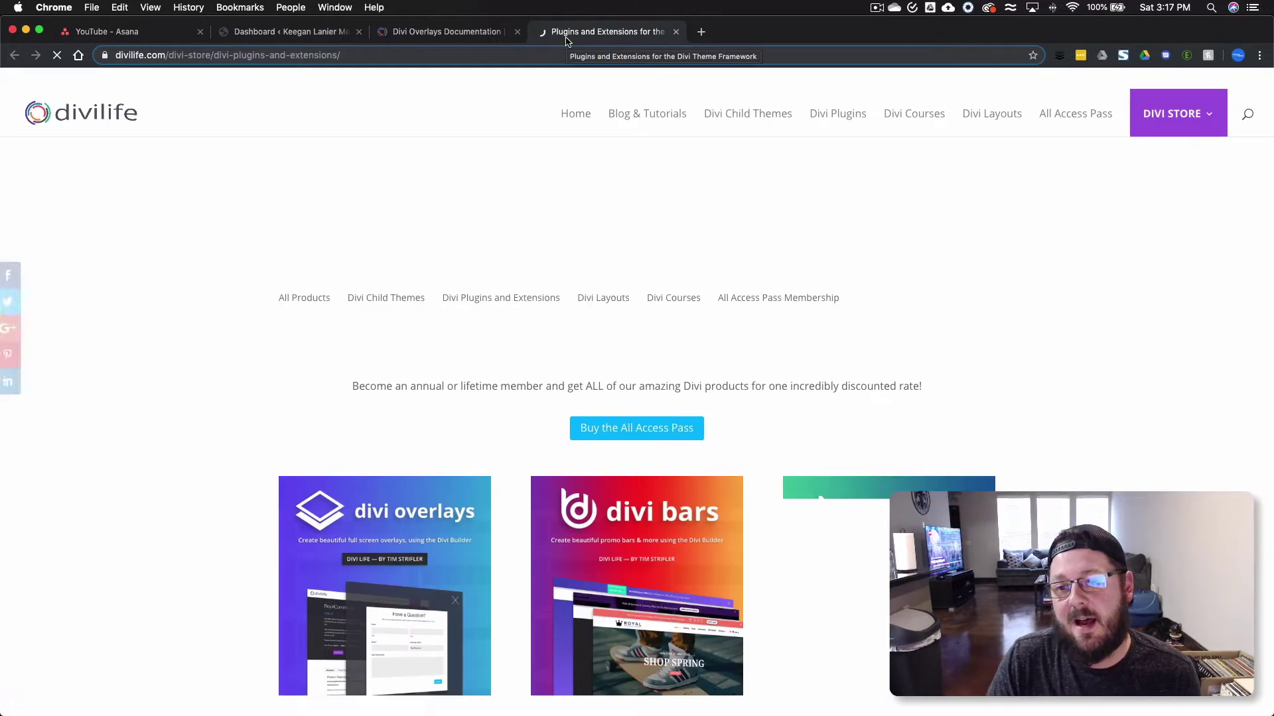
scroll(264, 352, "down", 2)
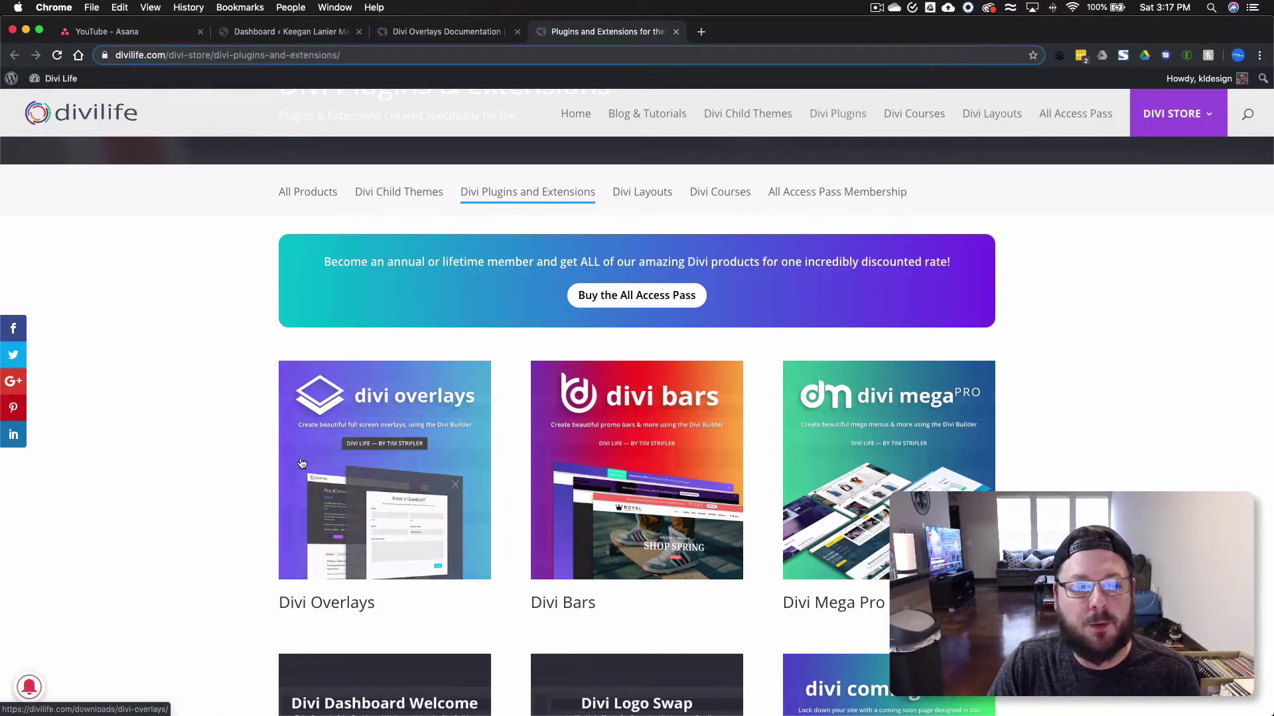
left_click(465, 483)
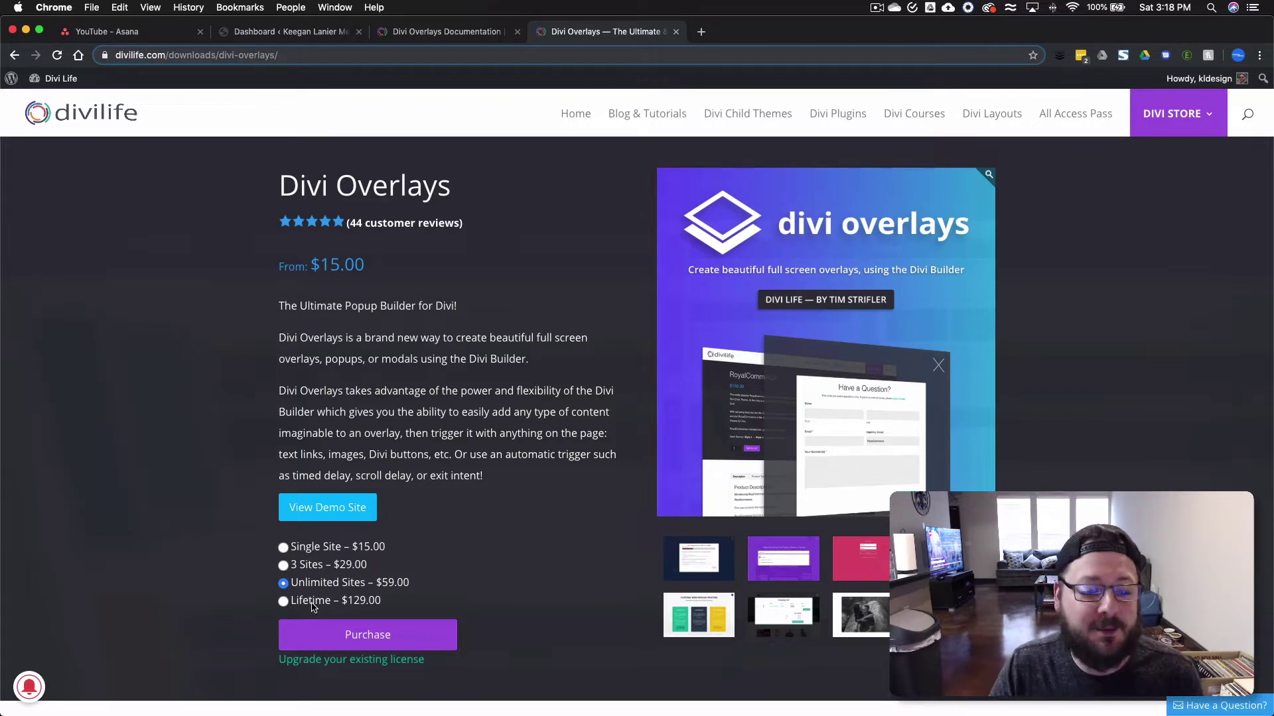
- Select the Lifetime – $129.00 licence, then close the product tab
left_click(313, 605)
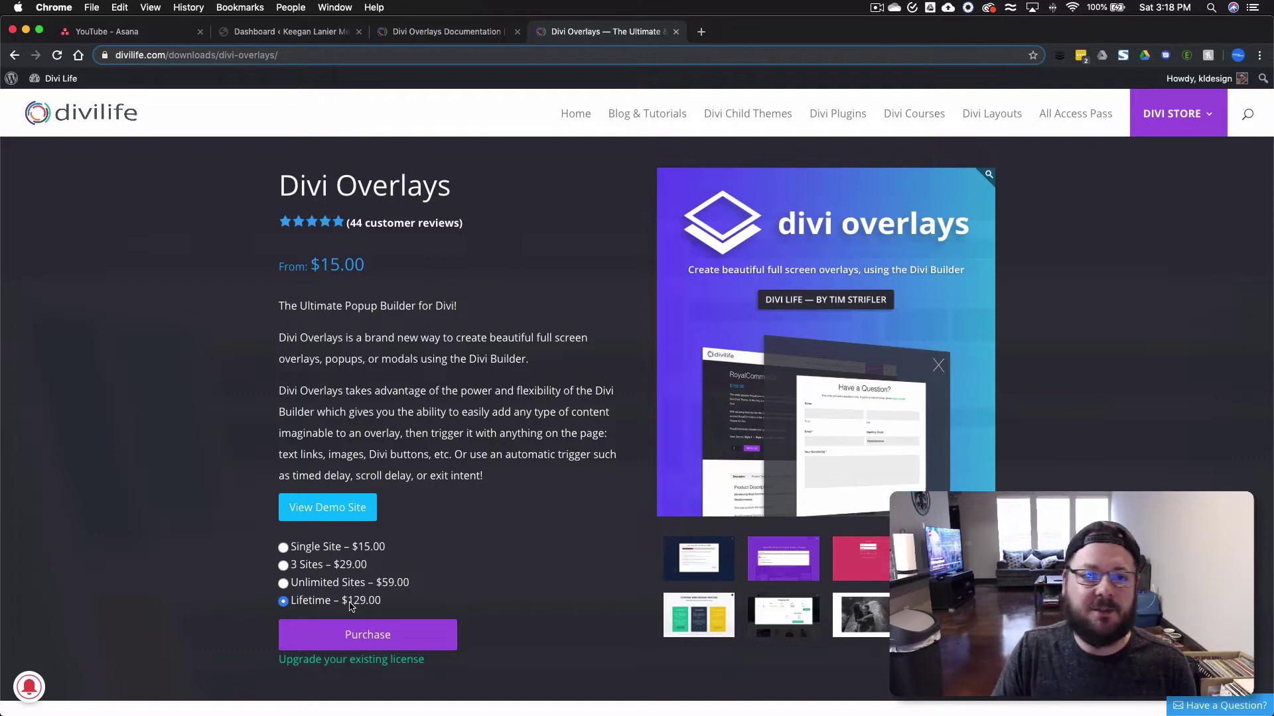
left_click(676, 31)
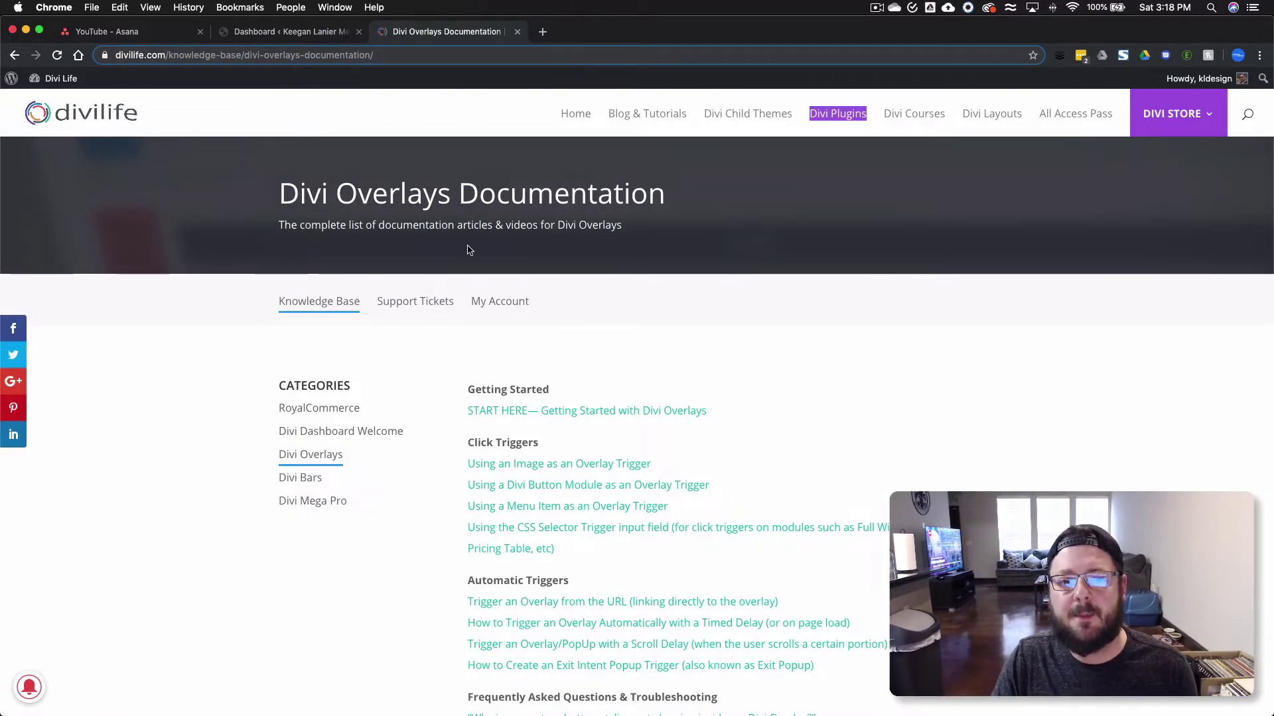
- Scroll through the documentation articles, then return to the WordPress Dashboard tab
scroll(767, 445, "down", 2)
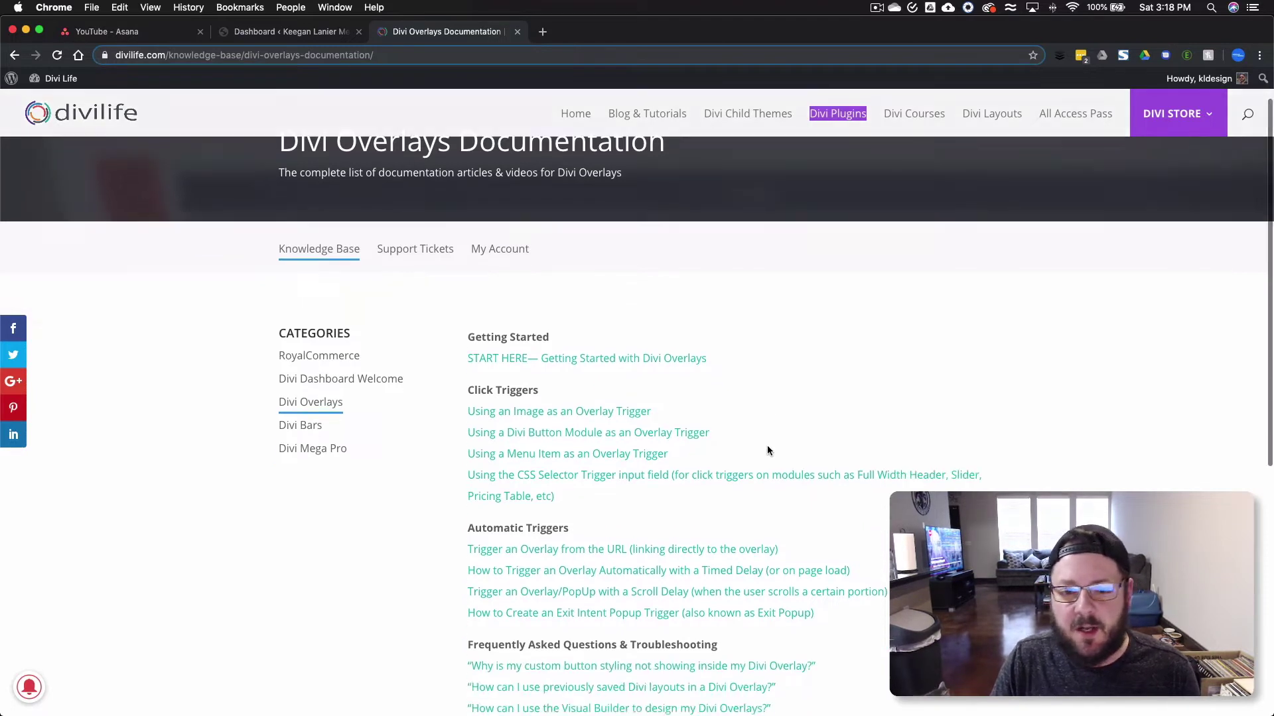
scroll(771, 377, "down", 1)
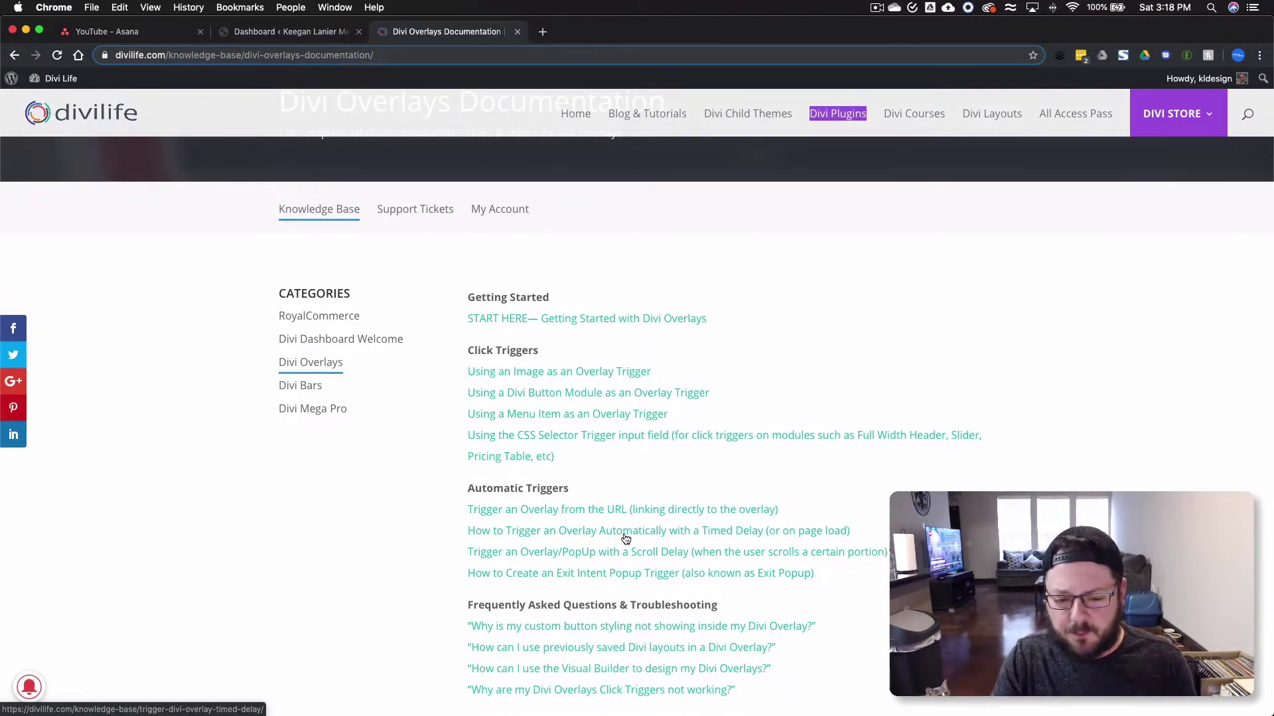
scroll(663, 621, "down", 1)
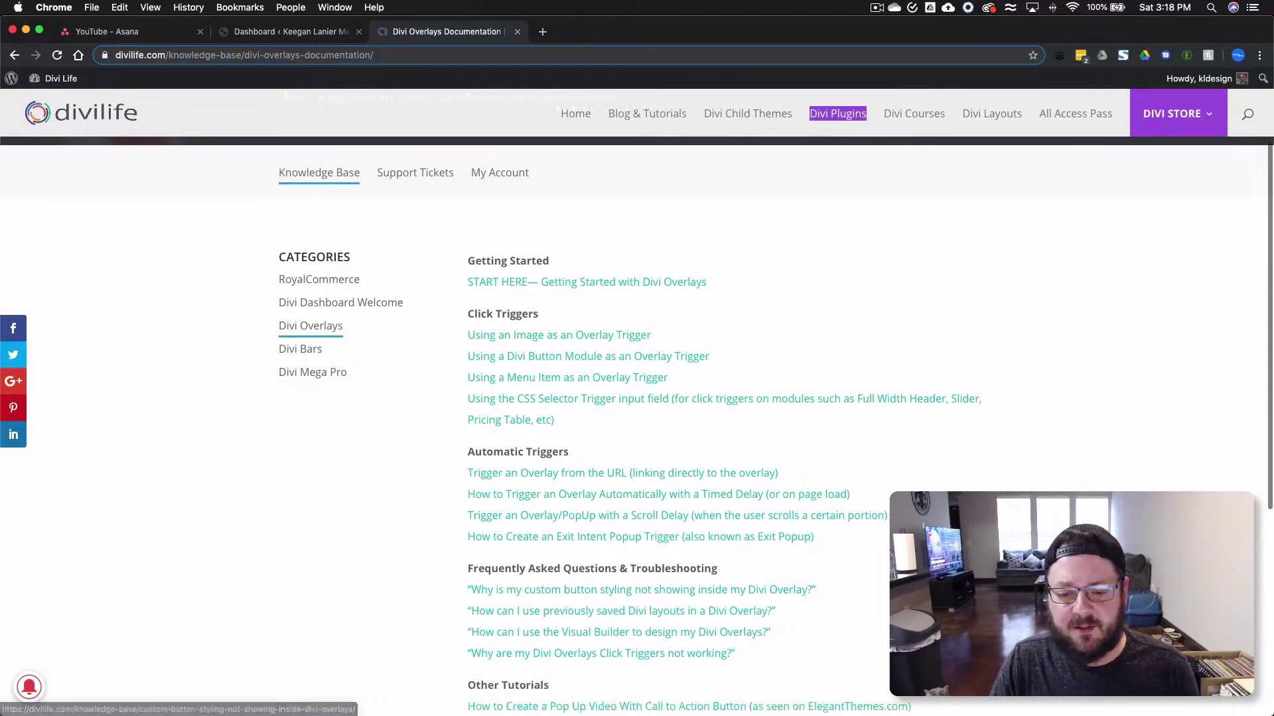
scroll(798, 530, "down", 4)
scroll(646, 521, "up", 3)
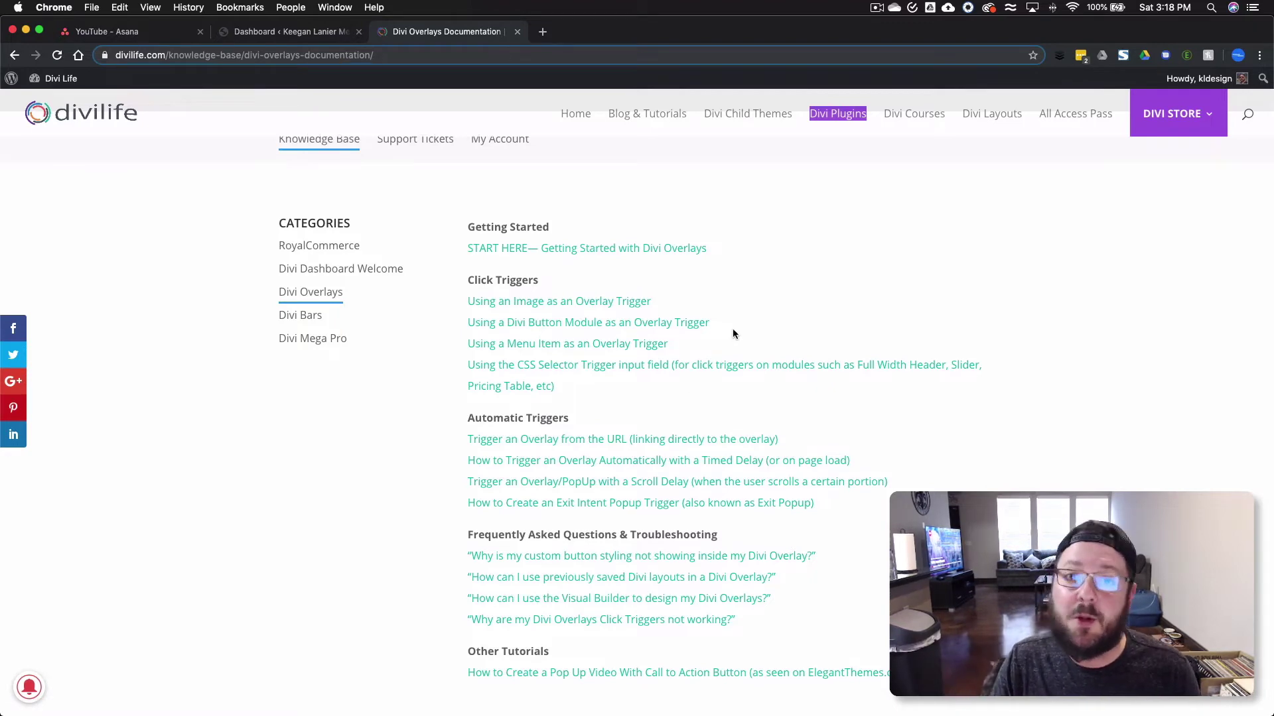
left_click(316, 32)
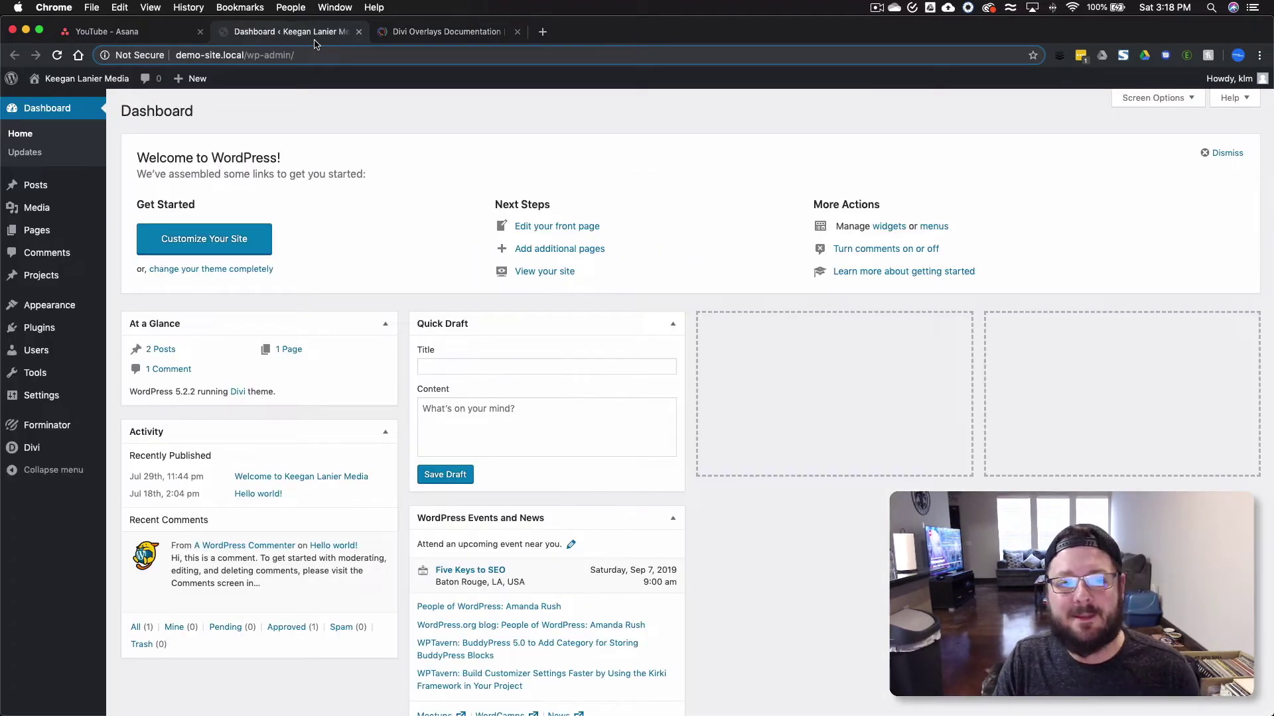
- Upload divi-overlays-2.5.6.zip from the Desktop through Plugins > Add New and install it
mouse_move(48, 328)
scroll(48, 329, "down", 1)
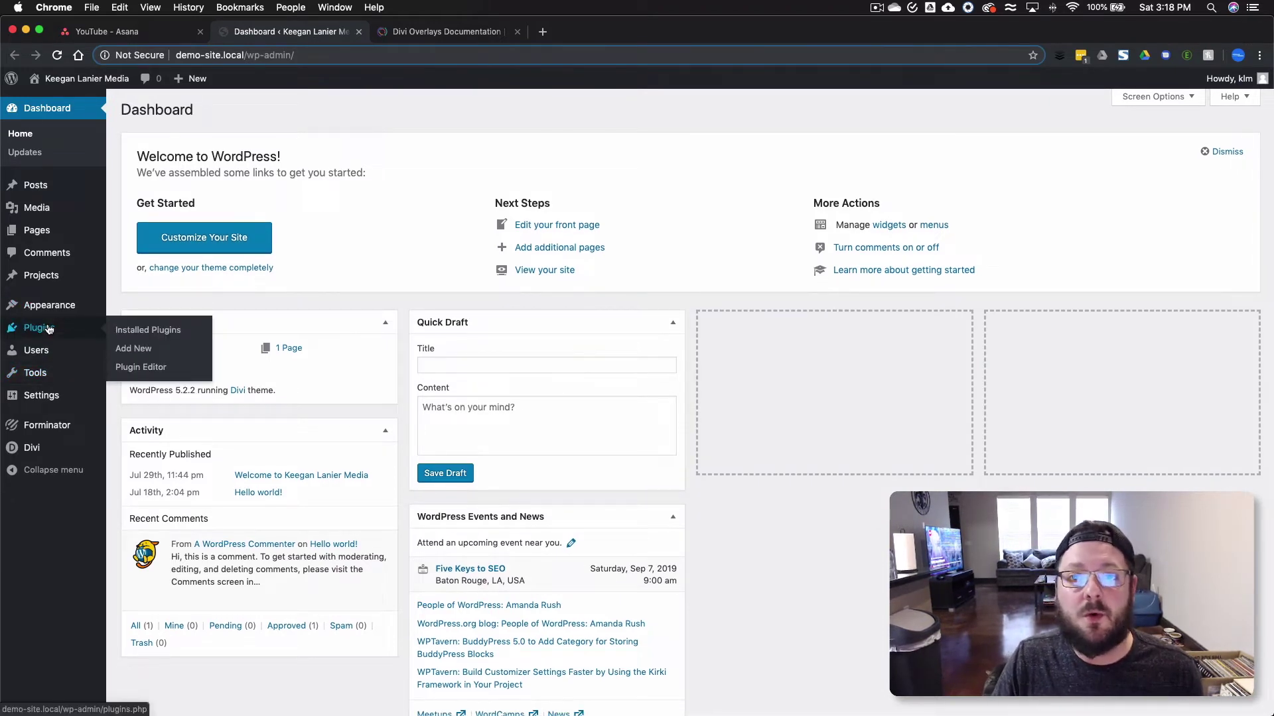
left_click(149, 352)
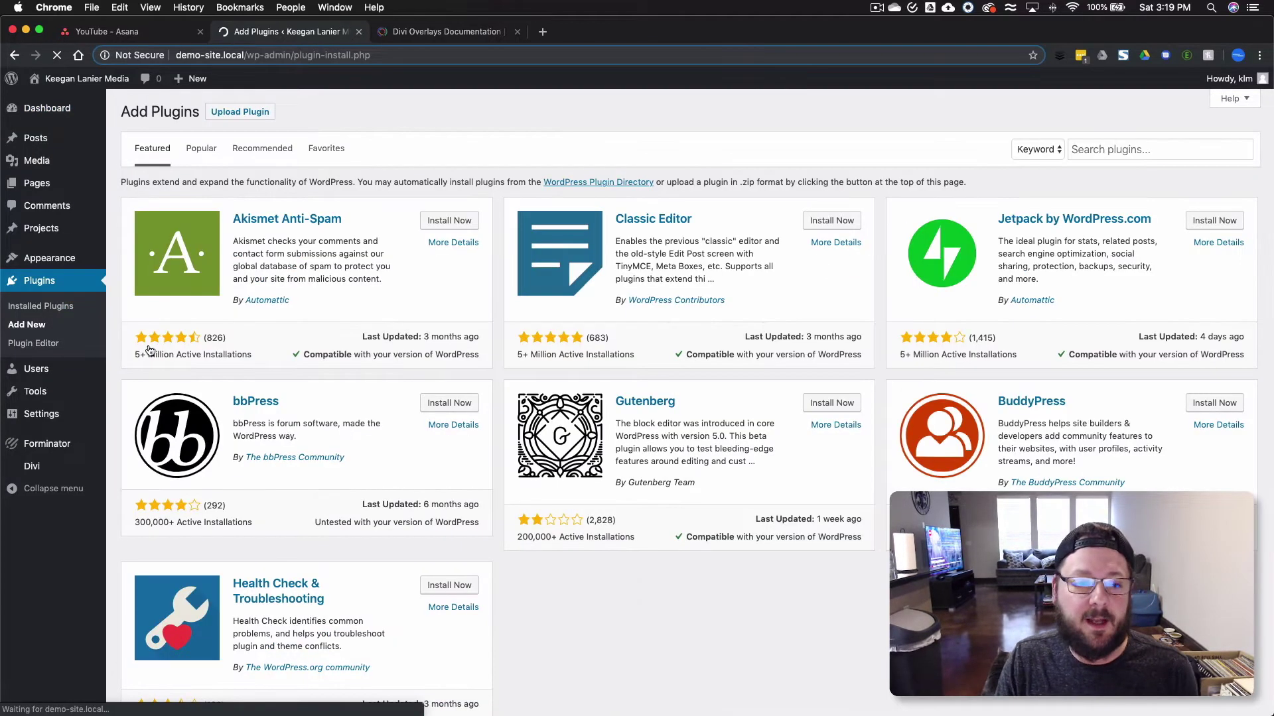
left_click(249, 112)
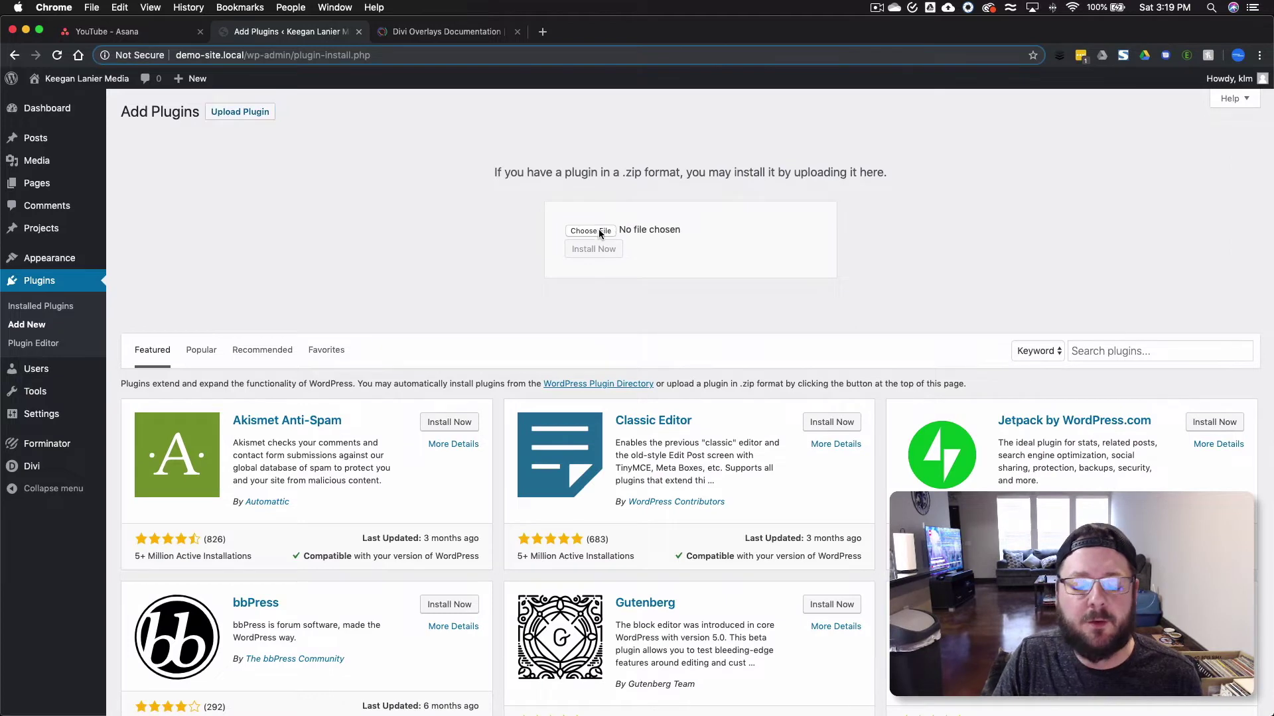
left_click(296, 136)
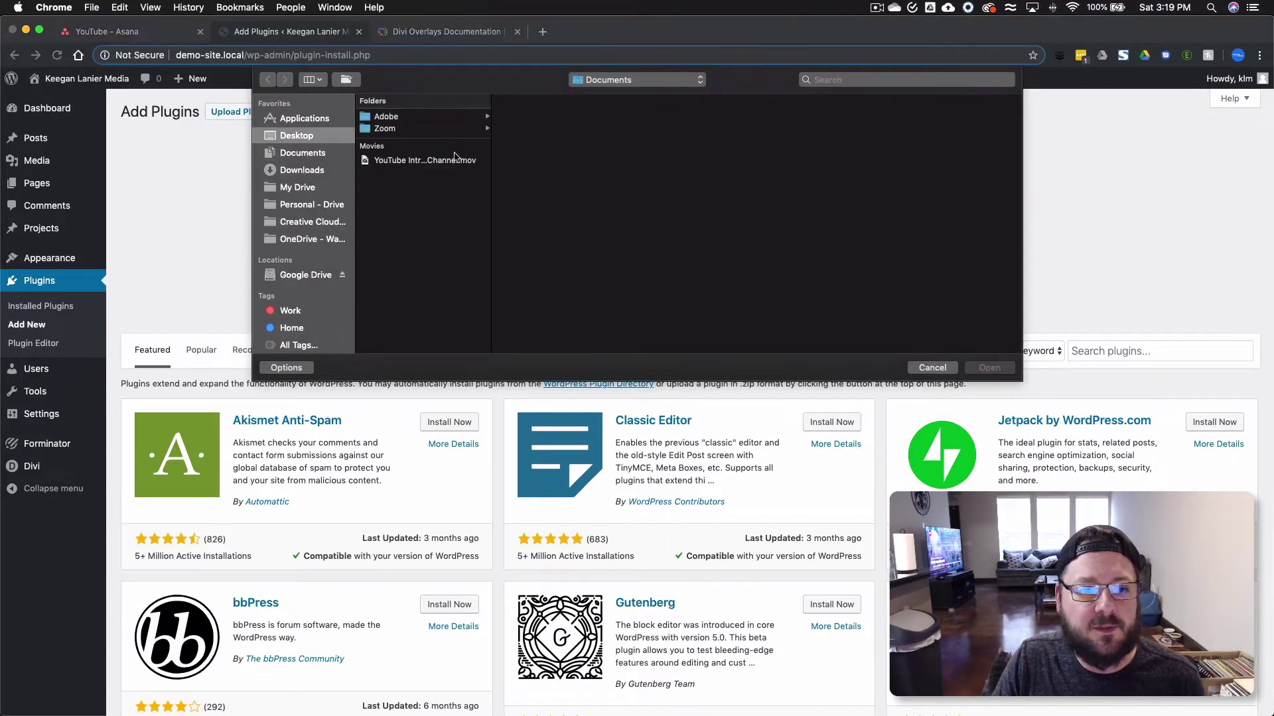
scroll(435, 278, "down", 10)
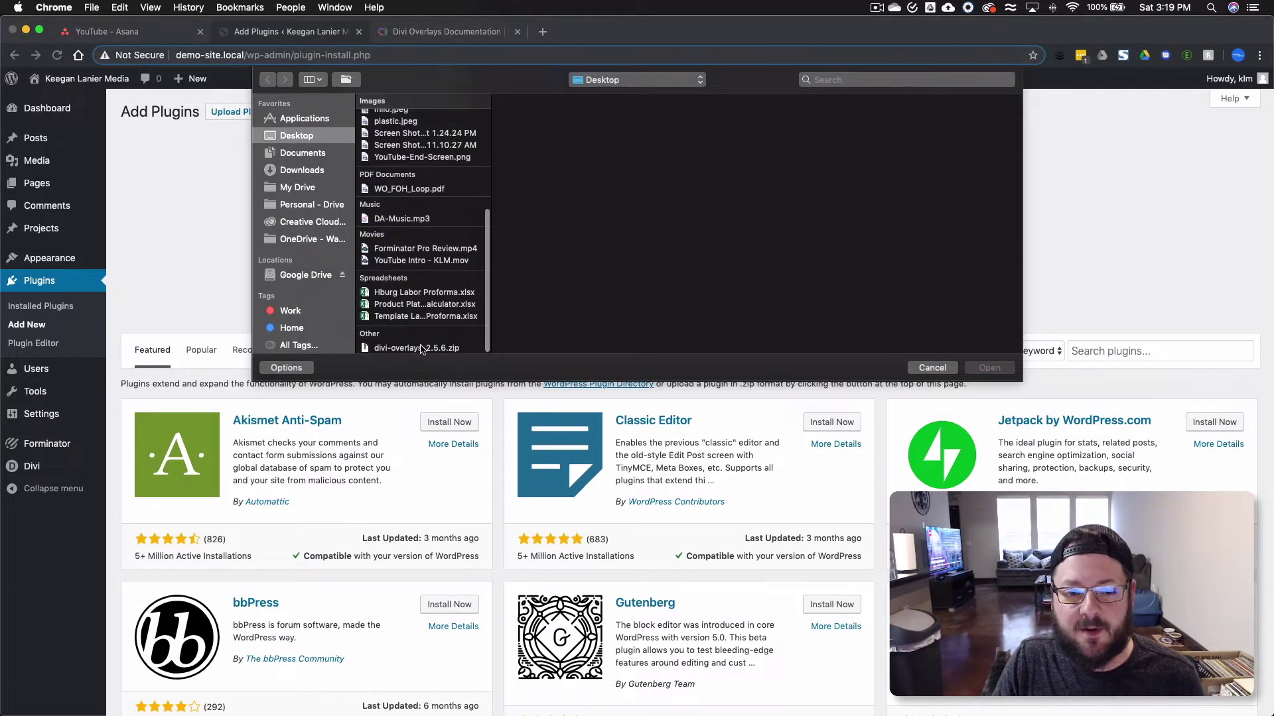
left_click(424, 347)
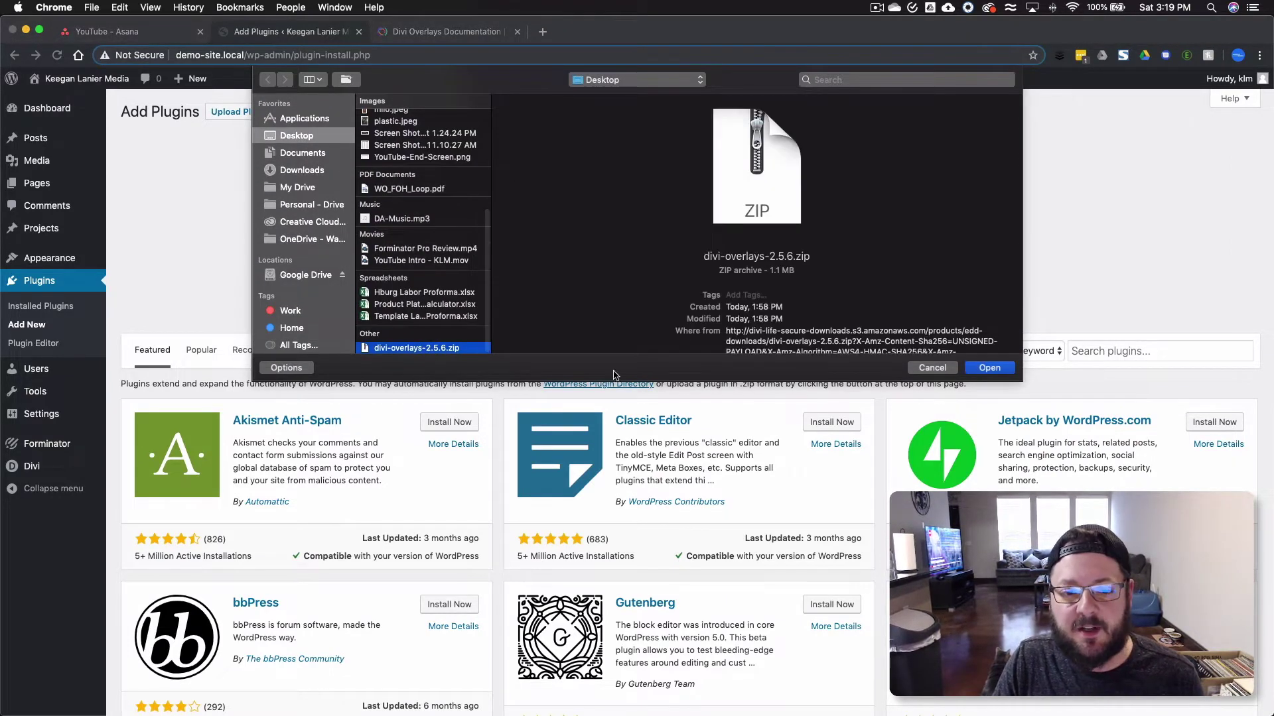
left_click(989, 369)
left_click(618, 251)
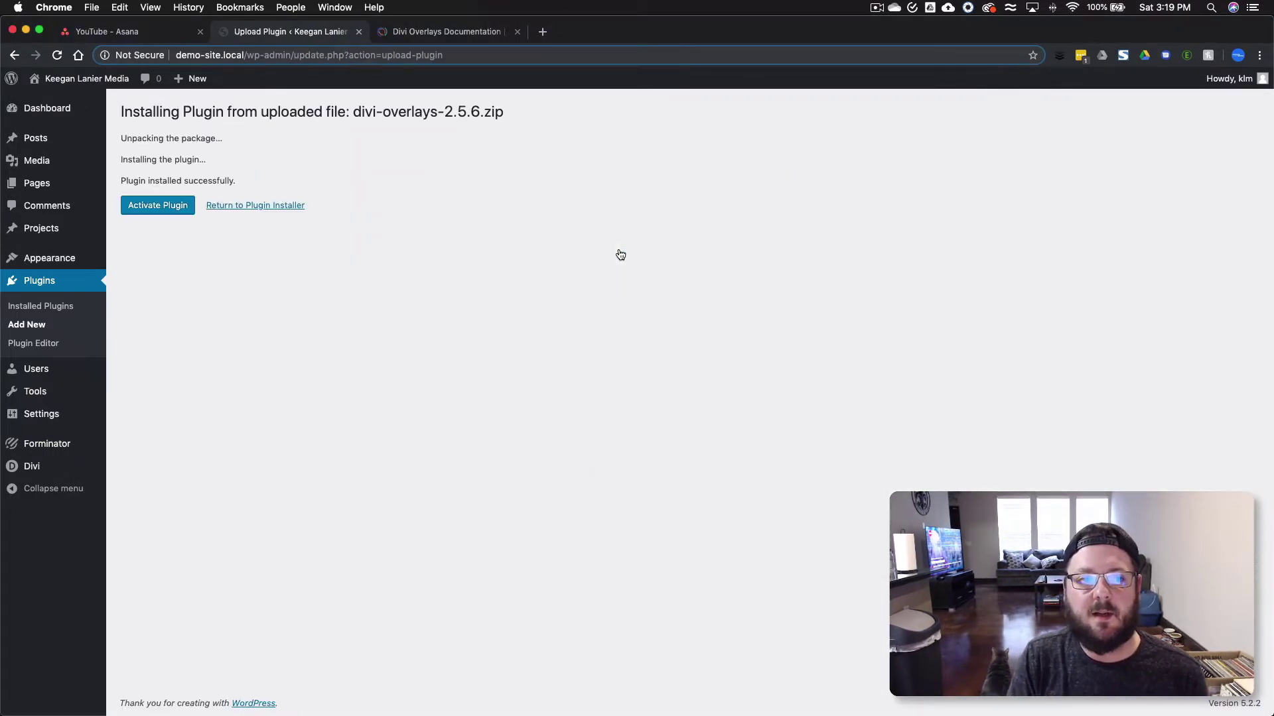
- Activate Divi Overlays and open its empty overlays list from the sidebar
left_click(170, 205)
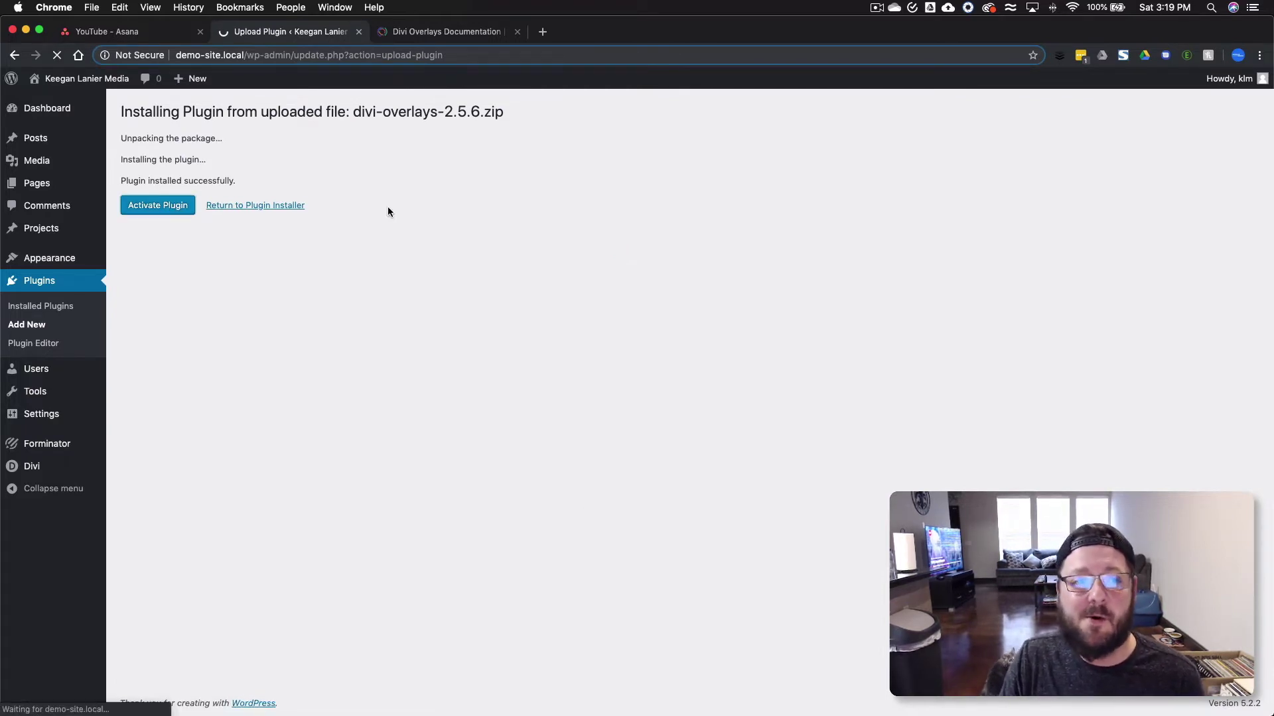
mouse_move(69, 164)
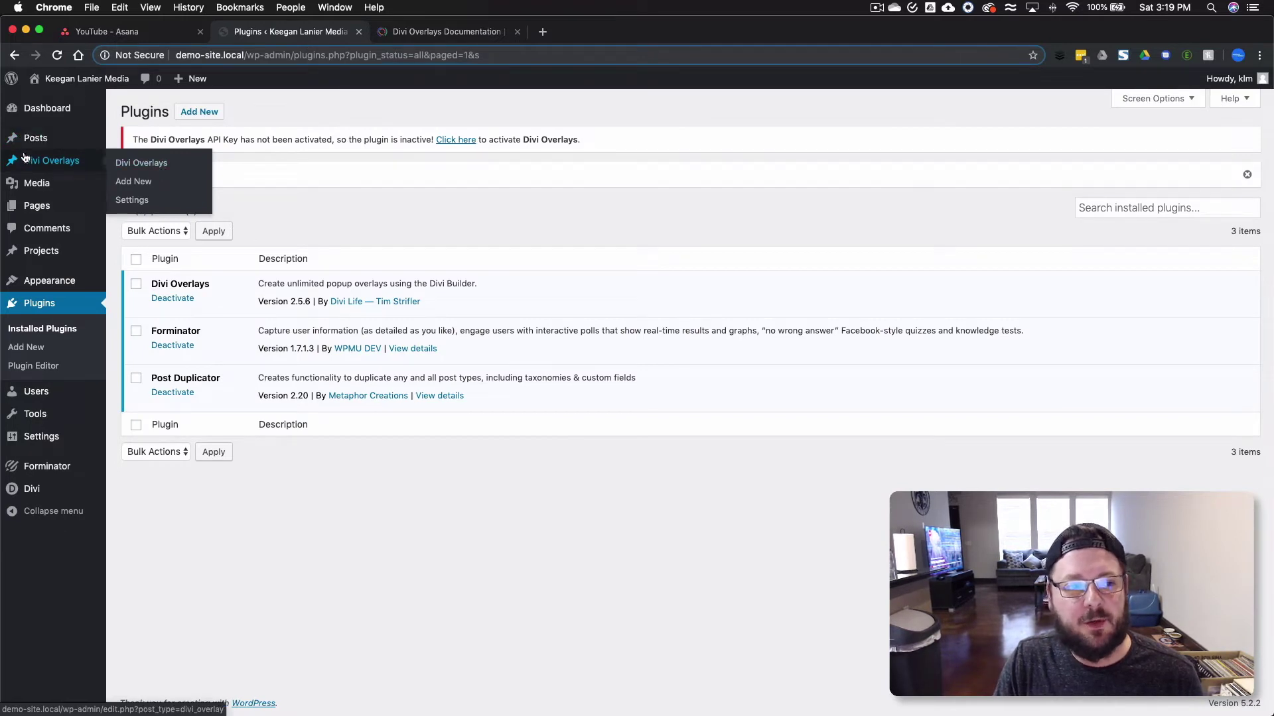
left_click(147, 169)
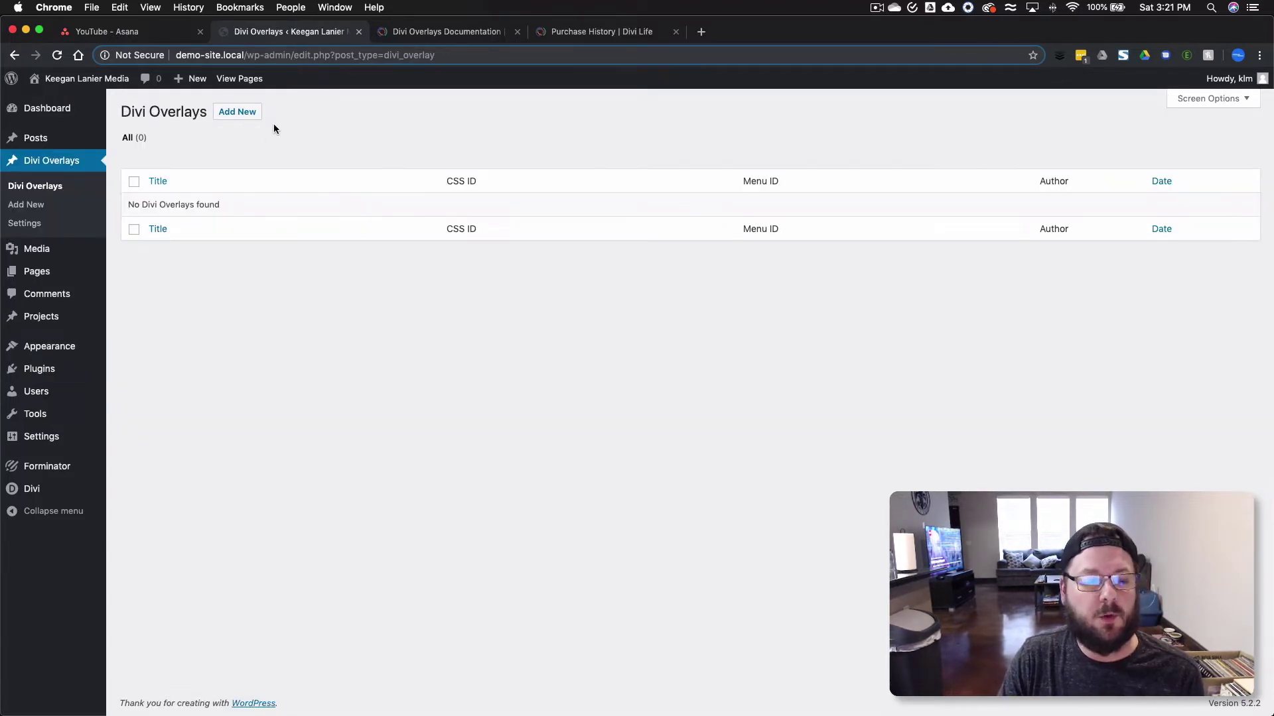
- Start a new overlay titled 'Test Overlay' with Fade & Slide animation
left_click(229, 110)
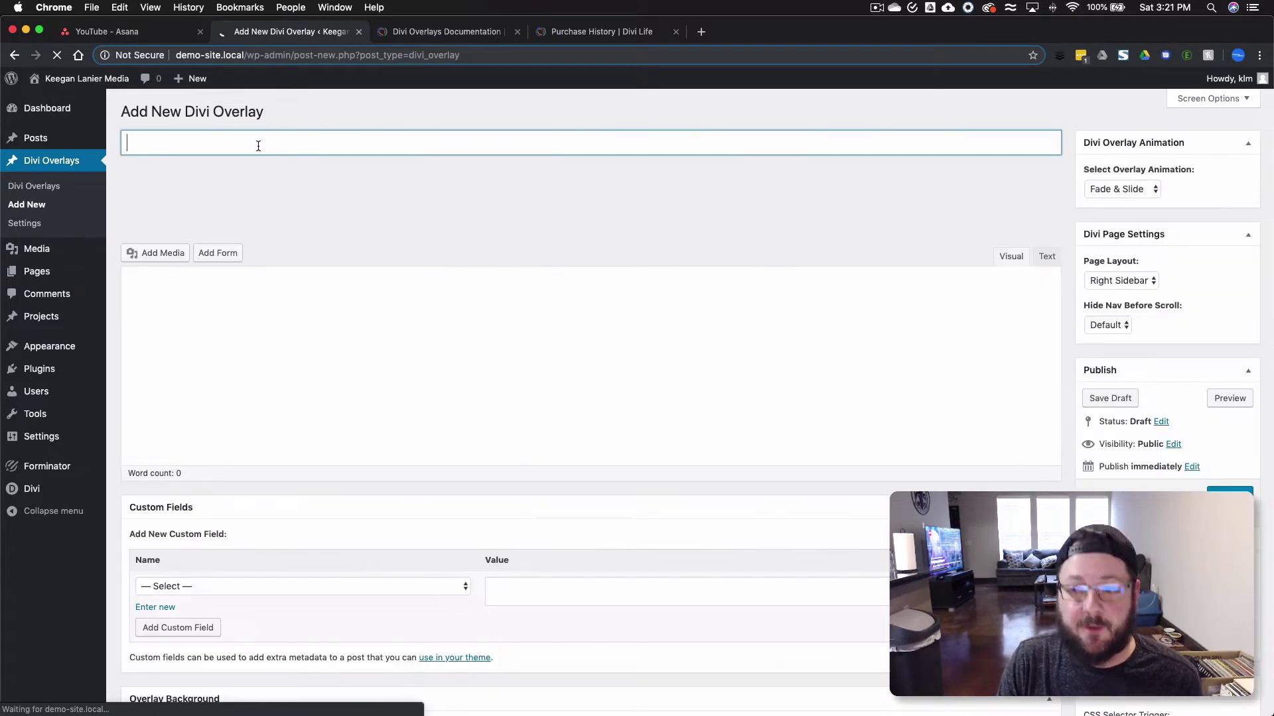
type("Test Overlay")
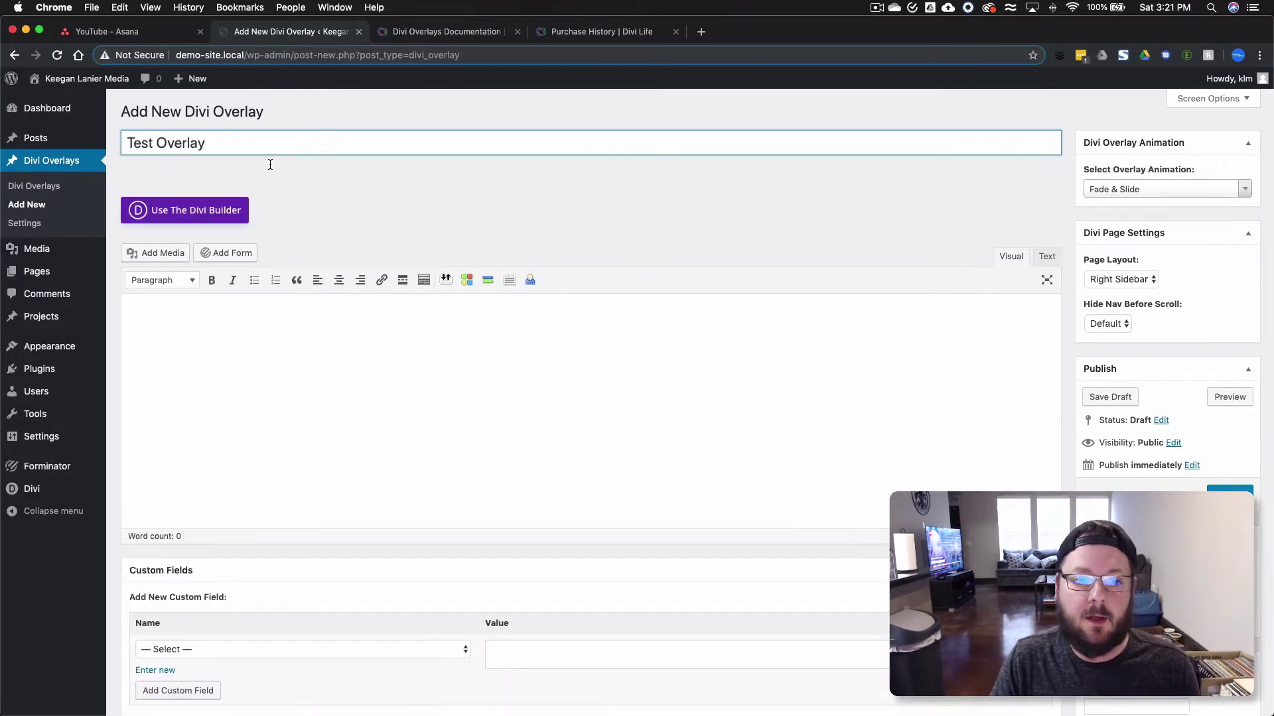
left_click(1216, 190)
left_click(1094, 192)
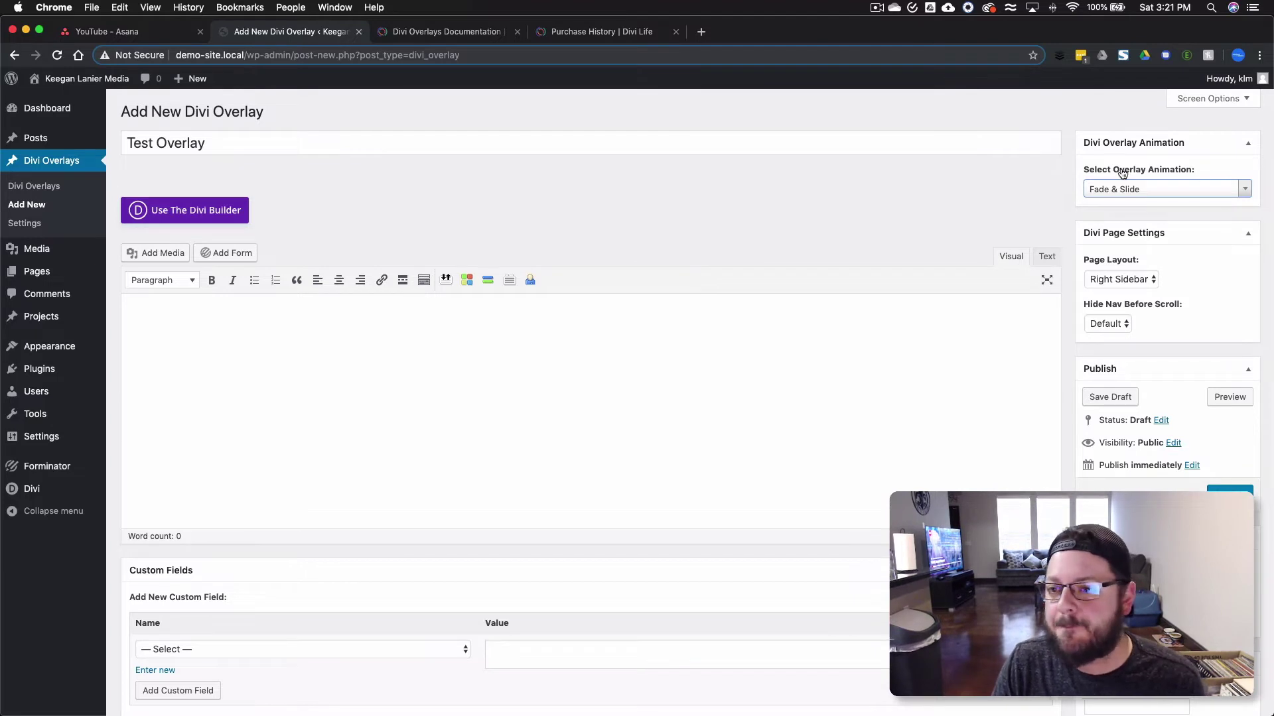
- Browse the other overlay animation styles and keep Fade & Slide
left_click(1226, 189)
scroll(1128, 279, "down", 3)
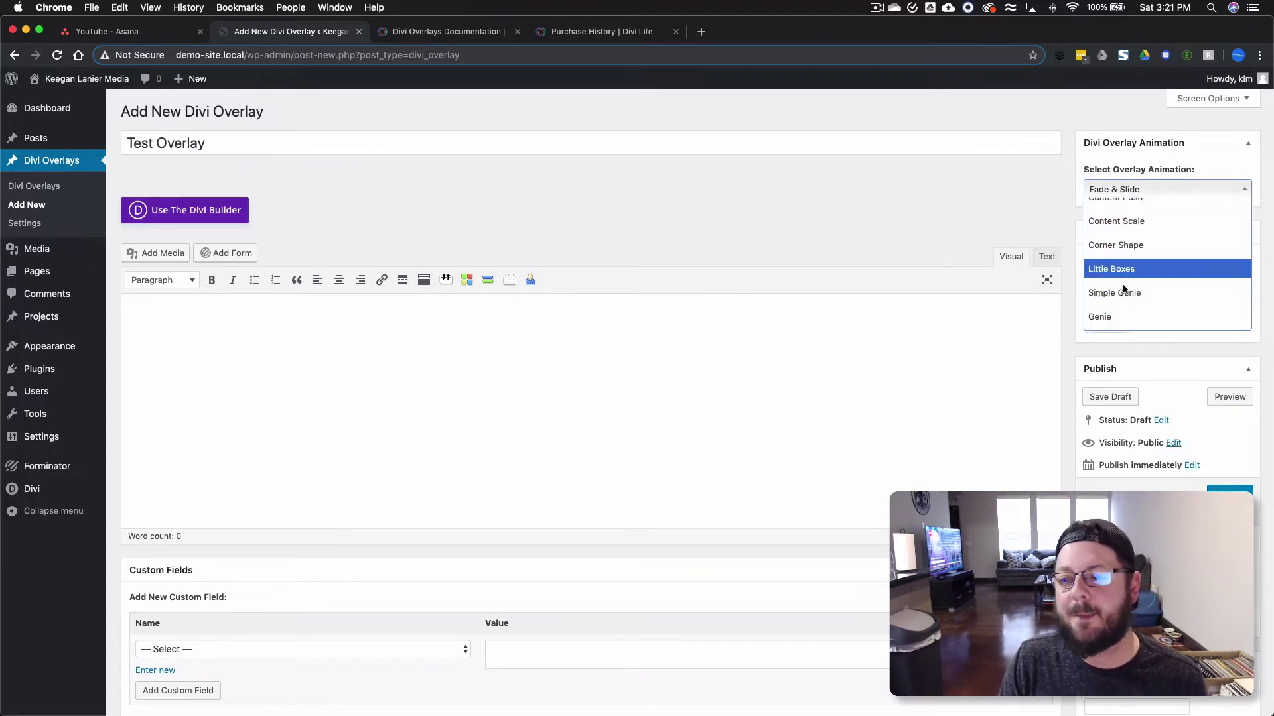
scroll(1135, 290, "up", 4)
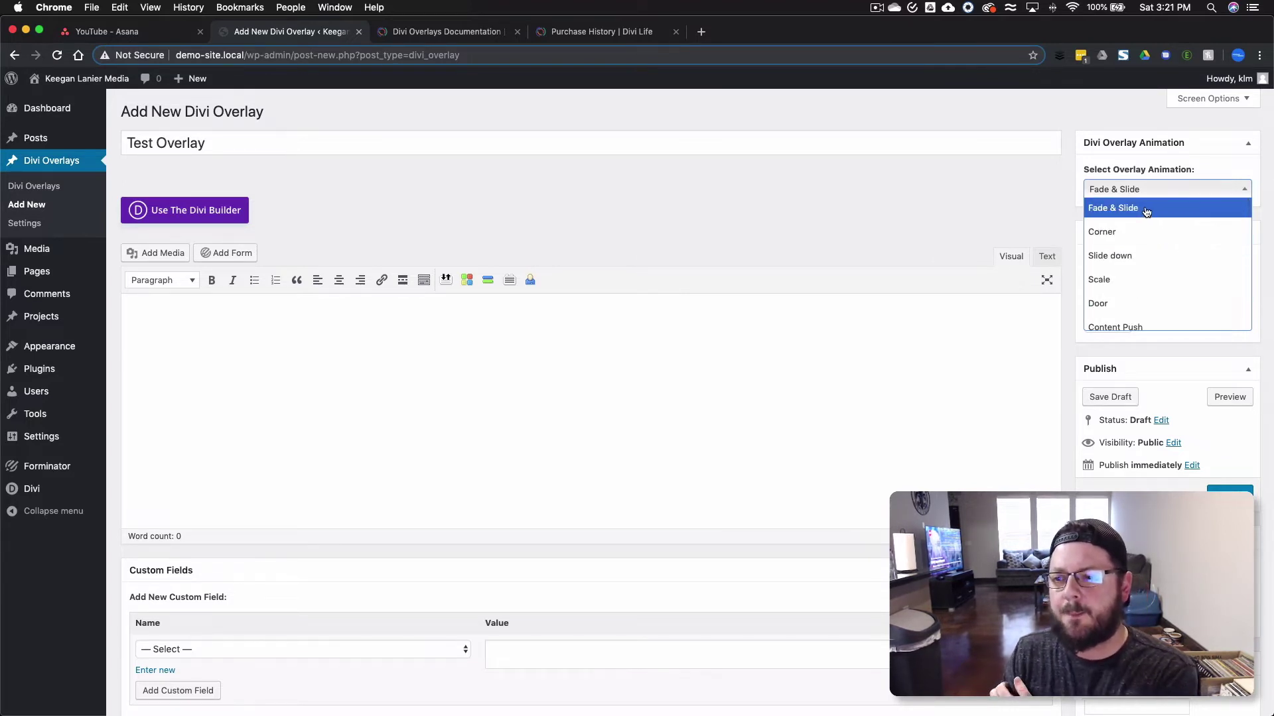
scroll(1131, 283, "down", 2)
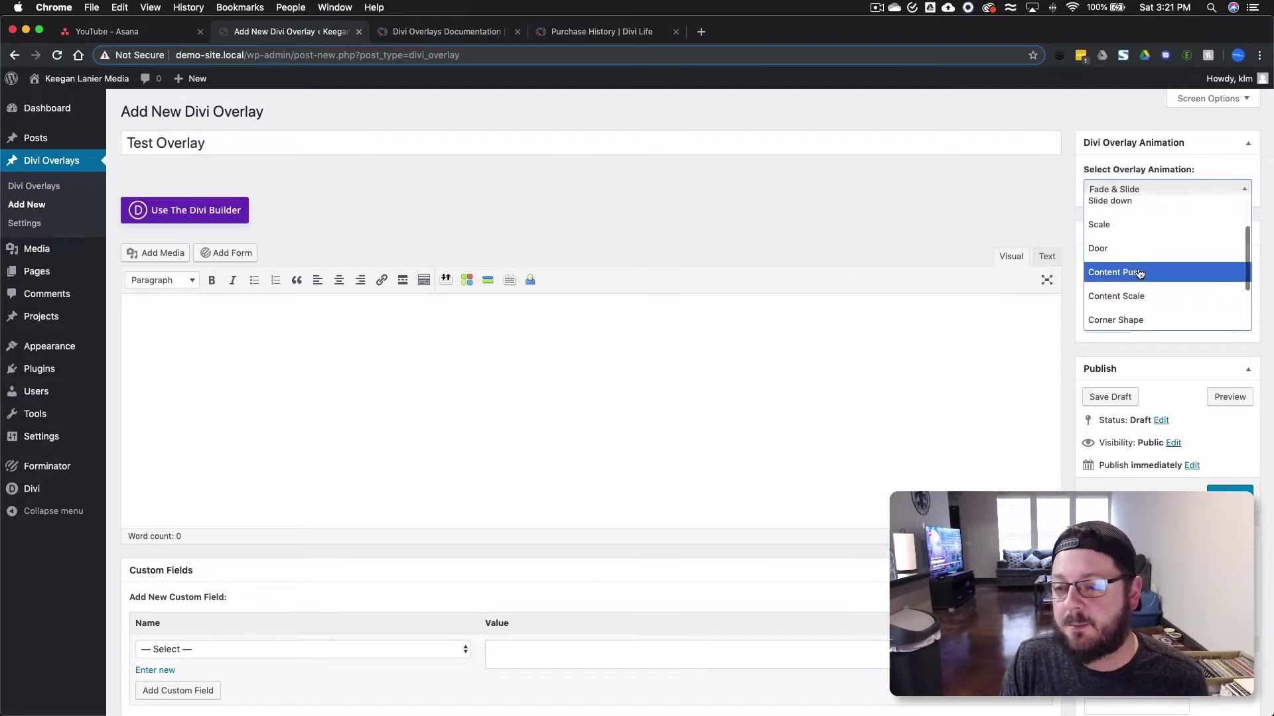
scroll(1133, 226, "up", 3)
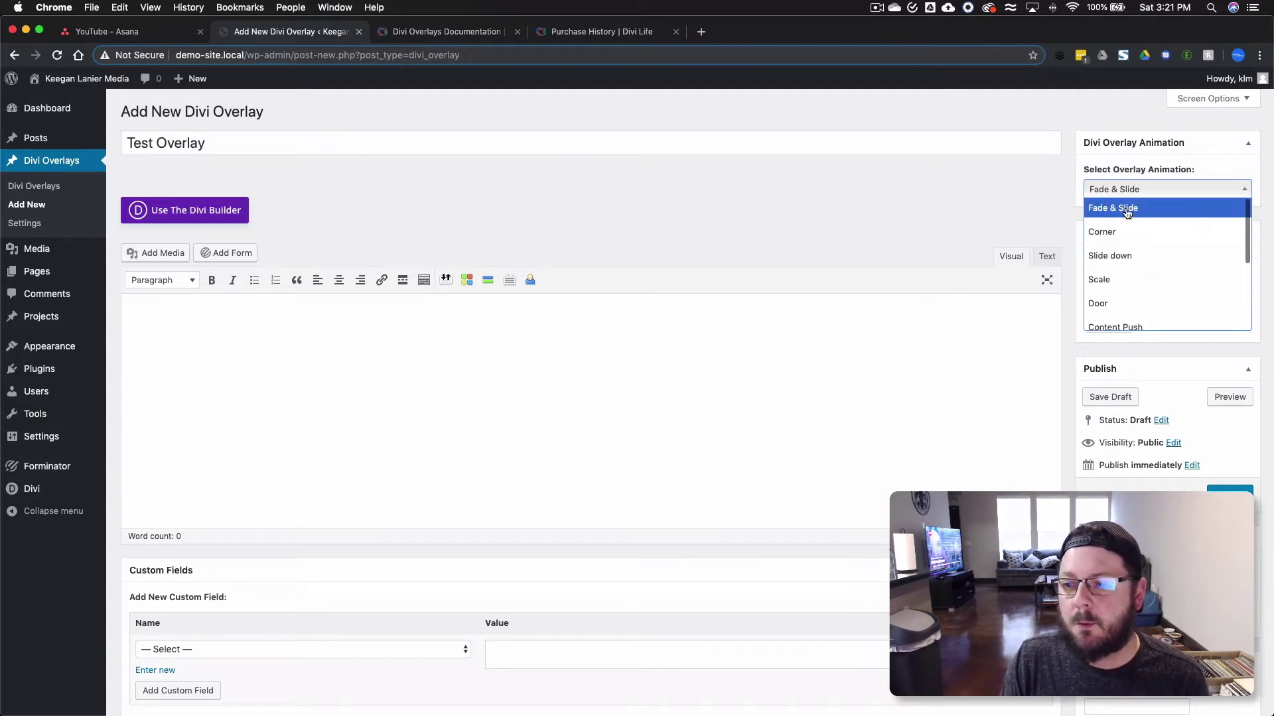
left_click(1123, 210)
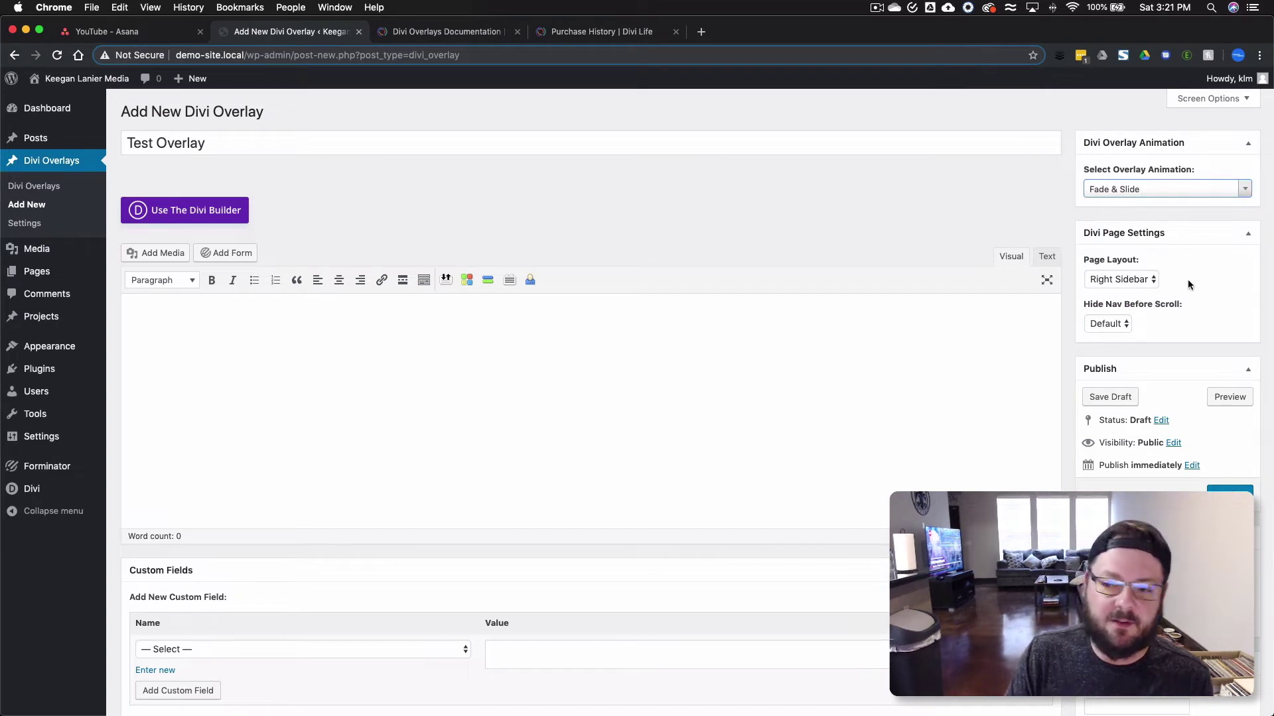
- Keep the overlay's Display Locations set to All pages
scroll(1026, 423, "down", 2)
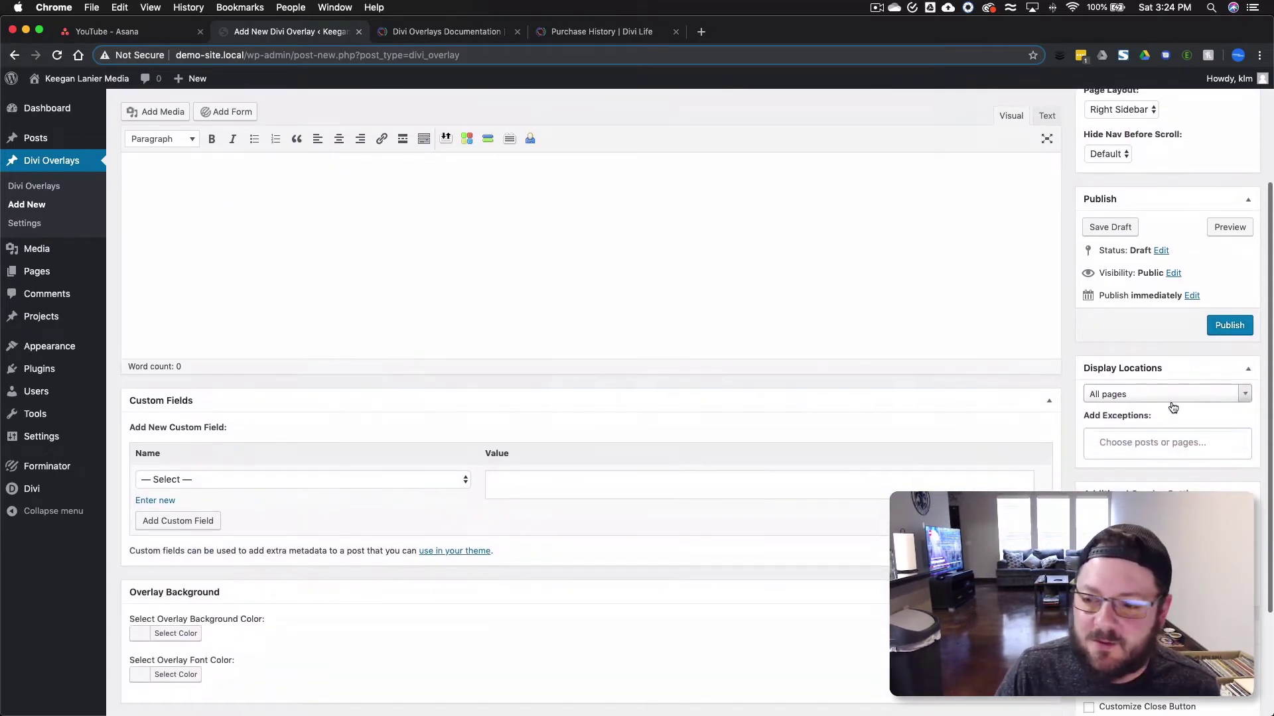
left_click(1166, 397)
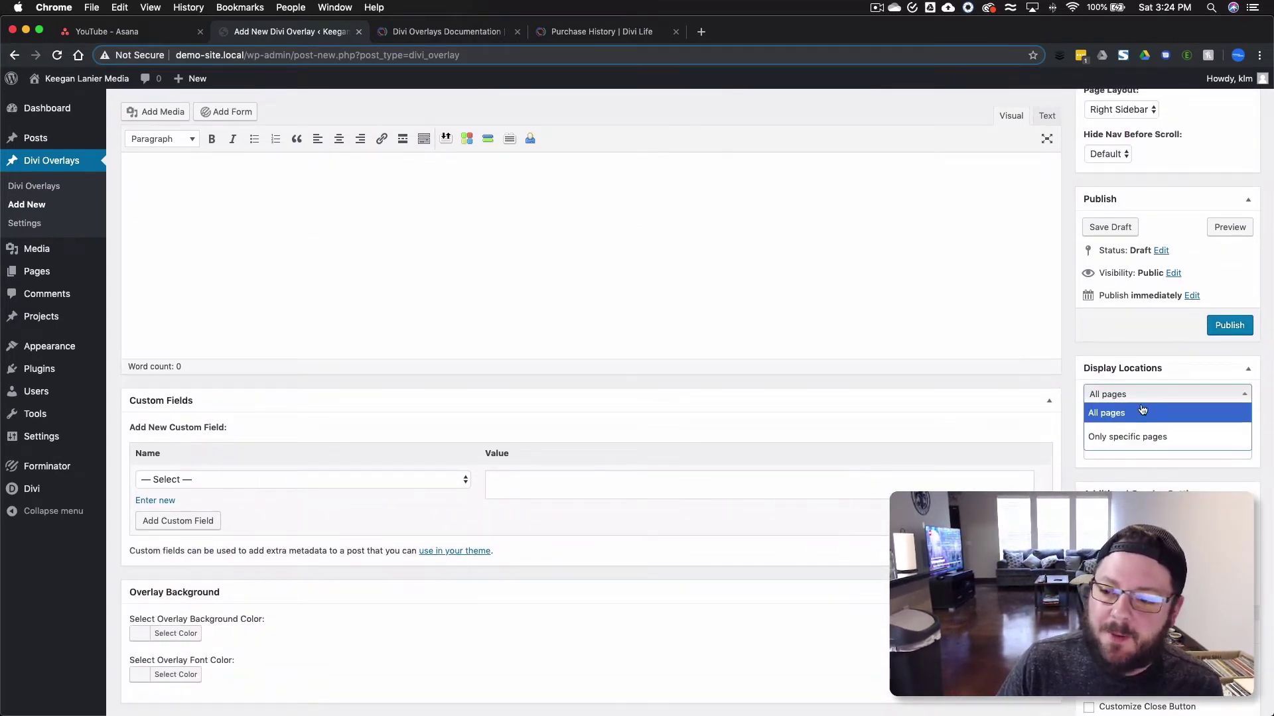
left_click(1157, 411)
- Set the overlay's Automatic Trigger to Timed Delay
scroll(1154, 397, "down", 2)
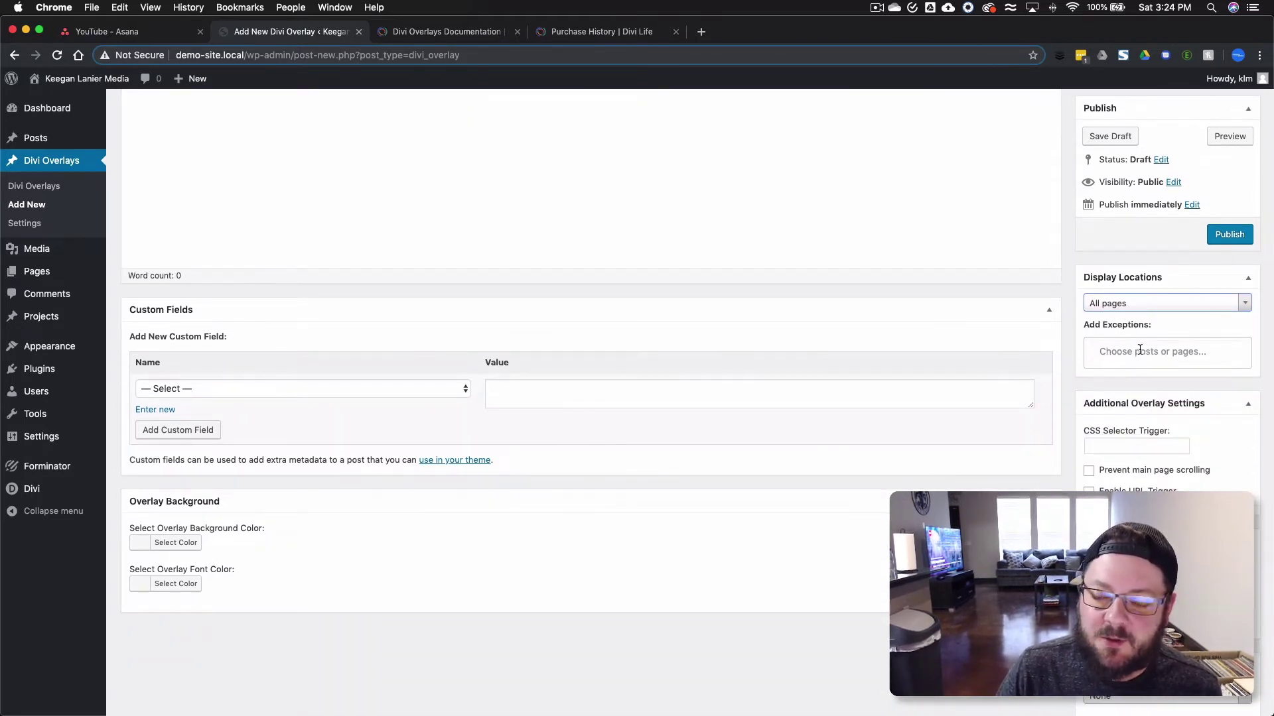
scroll(1117, 474, "down", 2)
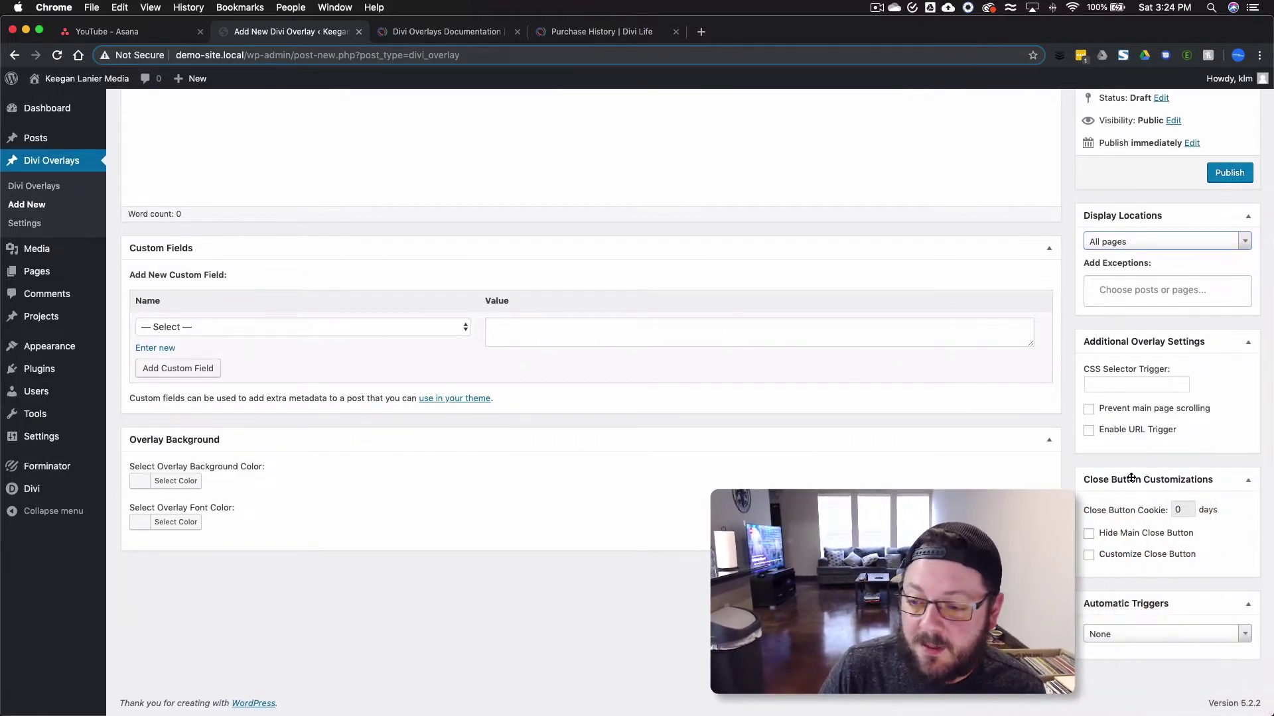
left_click(1125, 636)
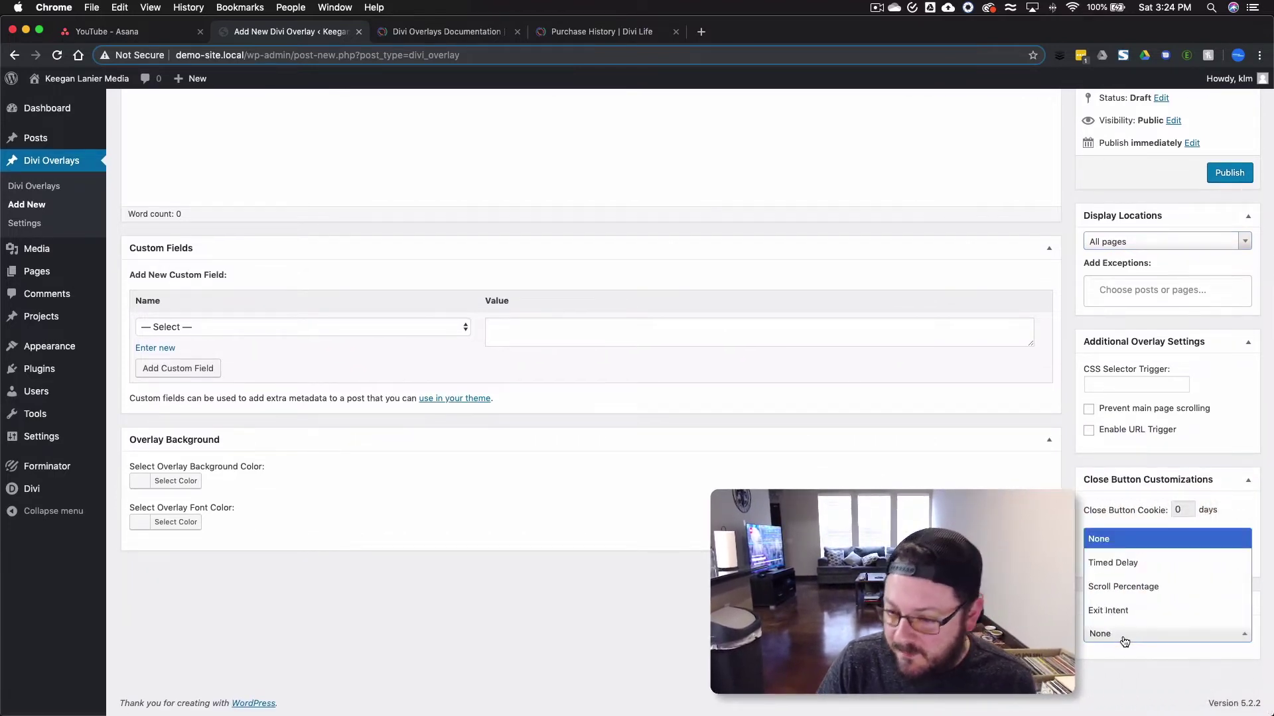
left_click(1134, 550)
left_click(1157, 635)
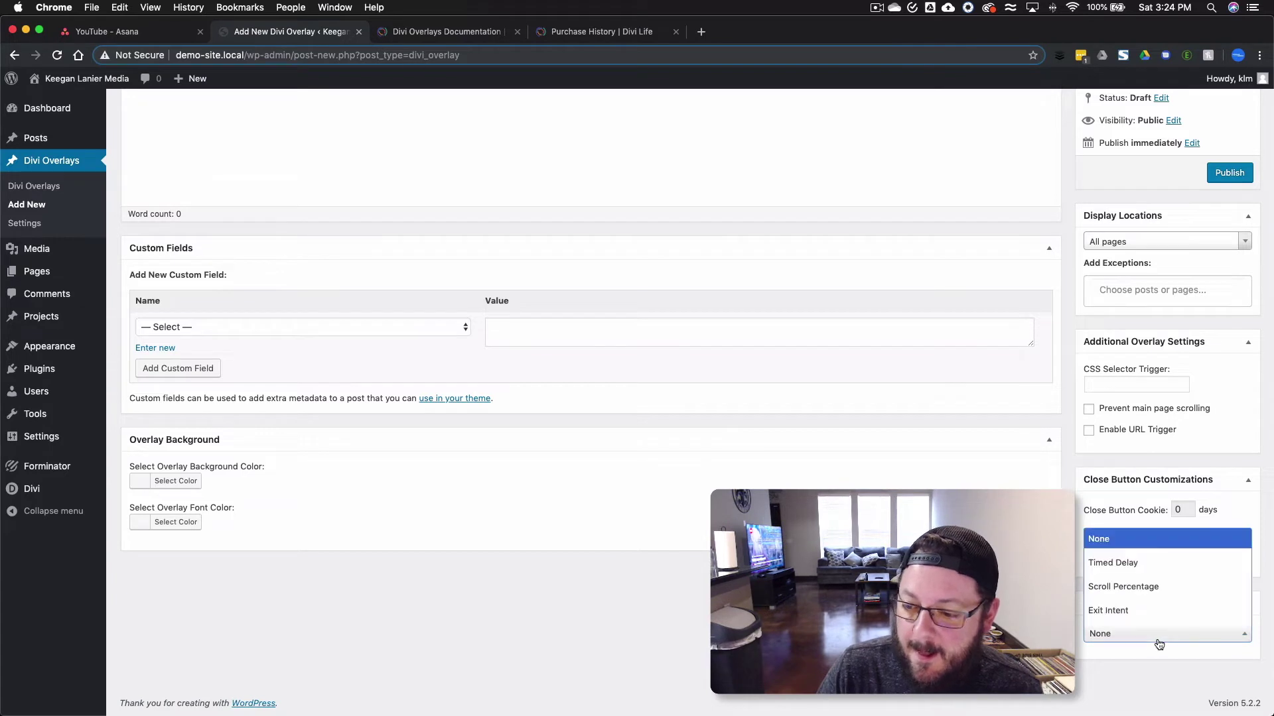
left_click(1149, 570)
scroll(1080, 564, "down", 4)
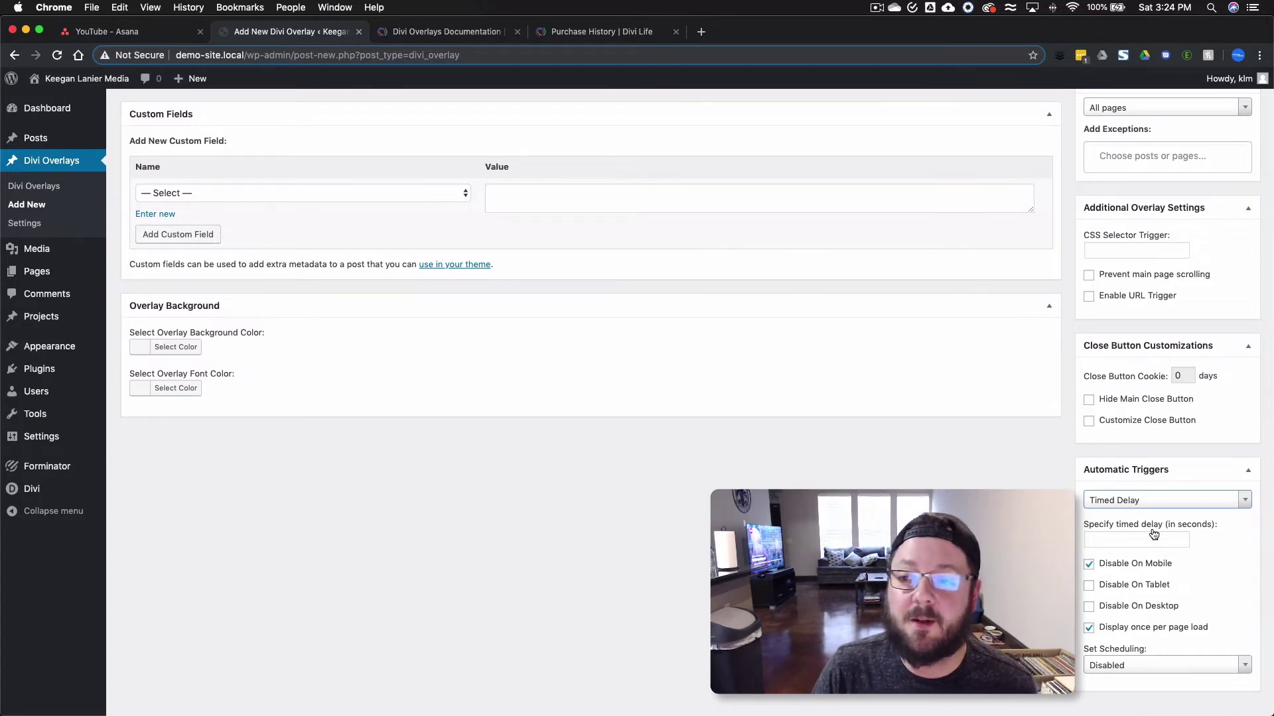
left_click(1148, 506)
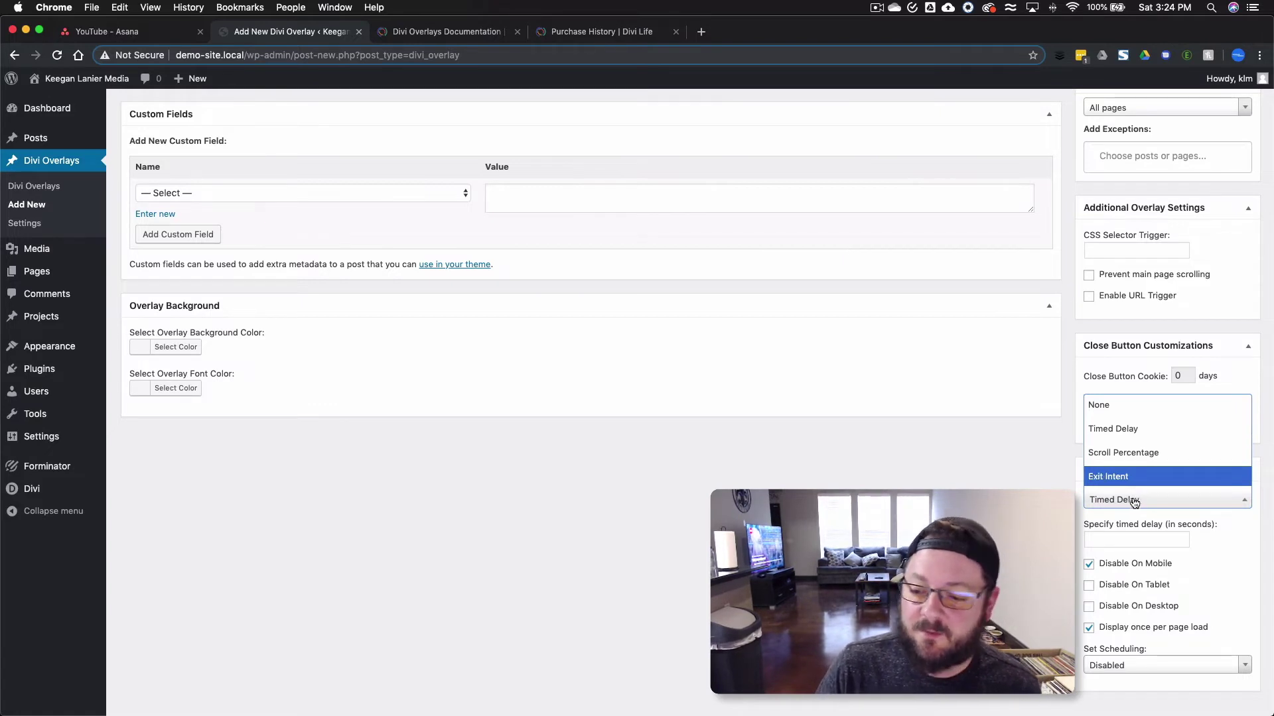
key("Escape")
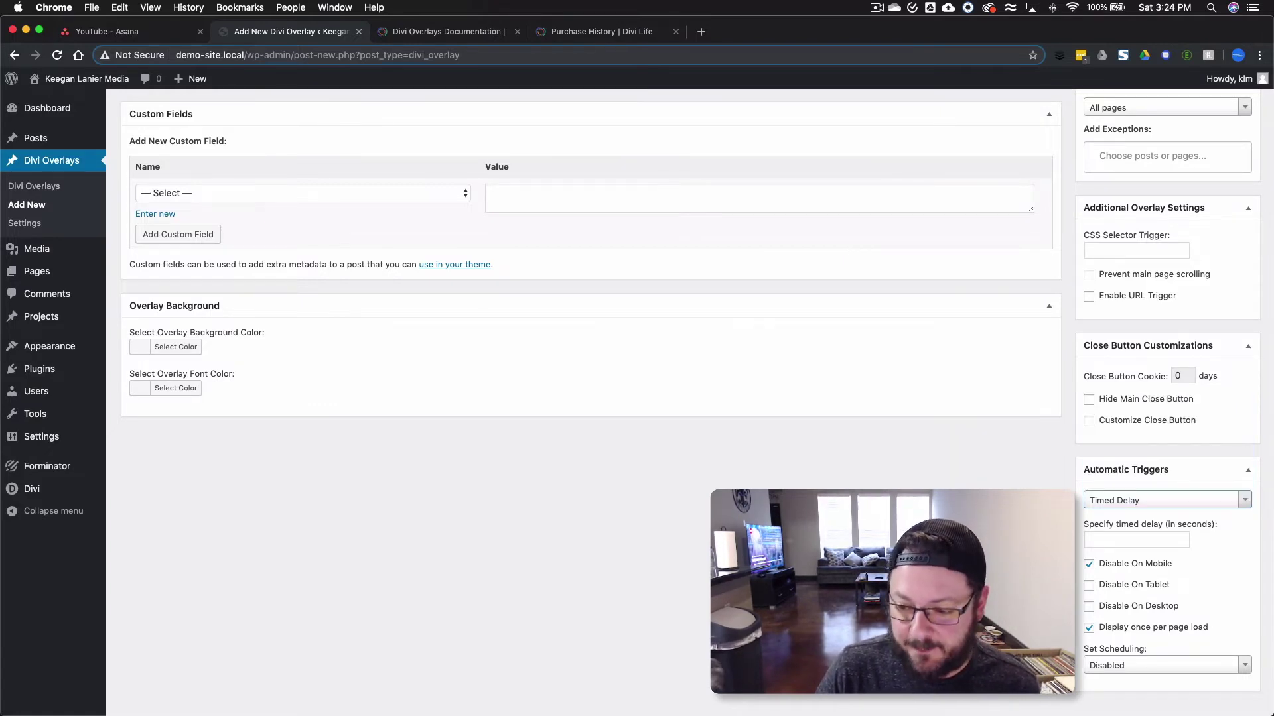
- Leave scheduling disabled and switch the overlay content to the Divi Builder
left_click(1151, 665)
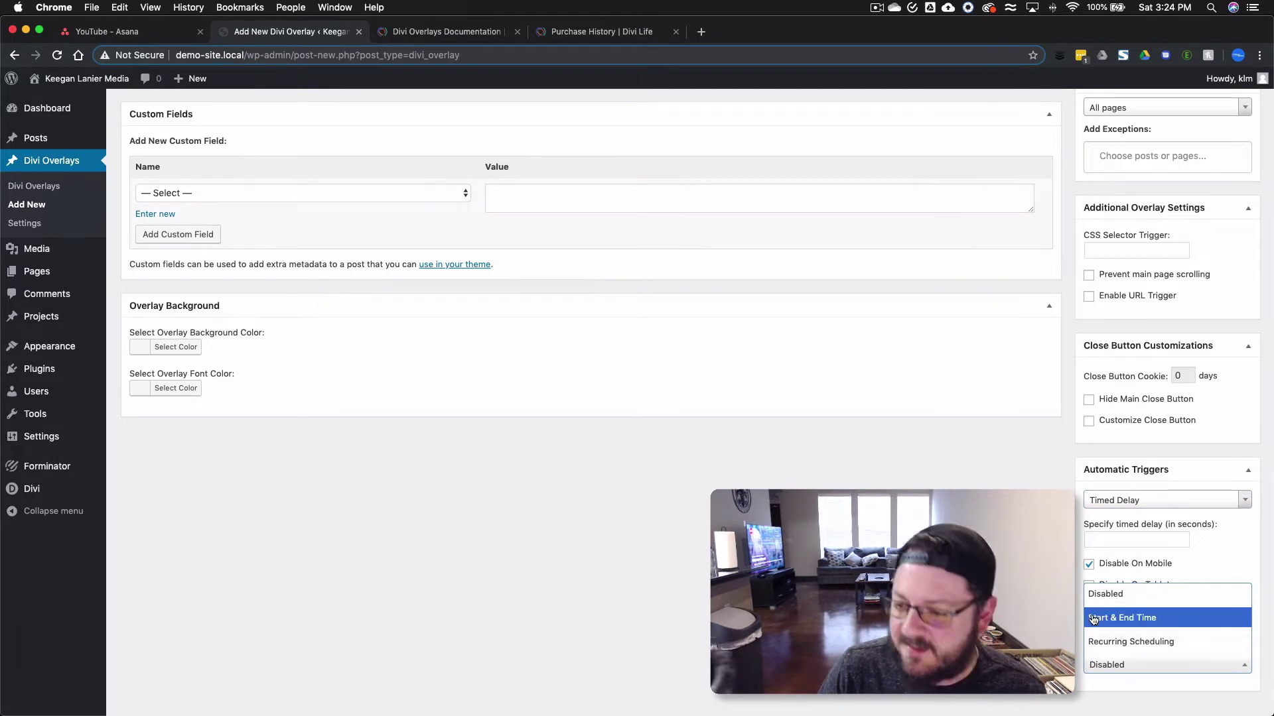
key("Escape")
left_click(1118, 501)
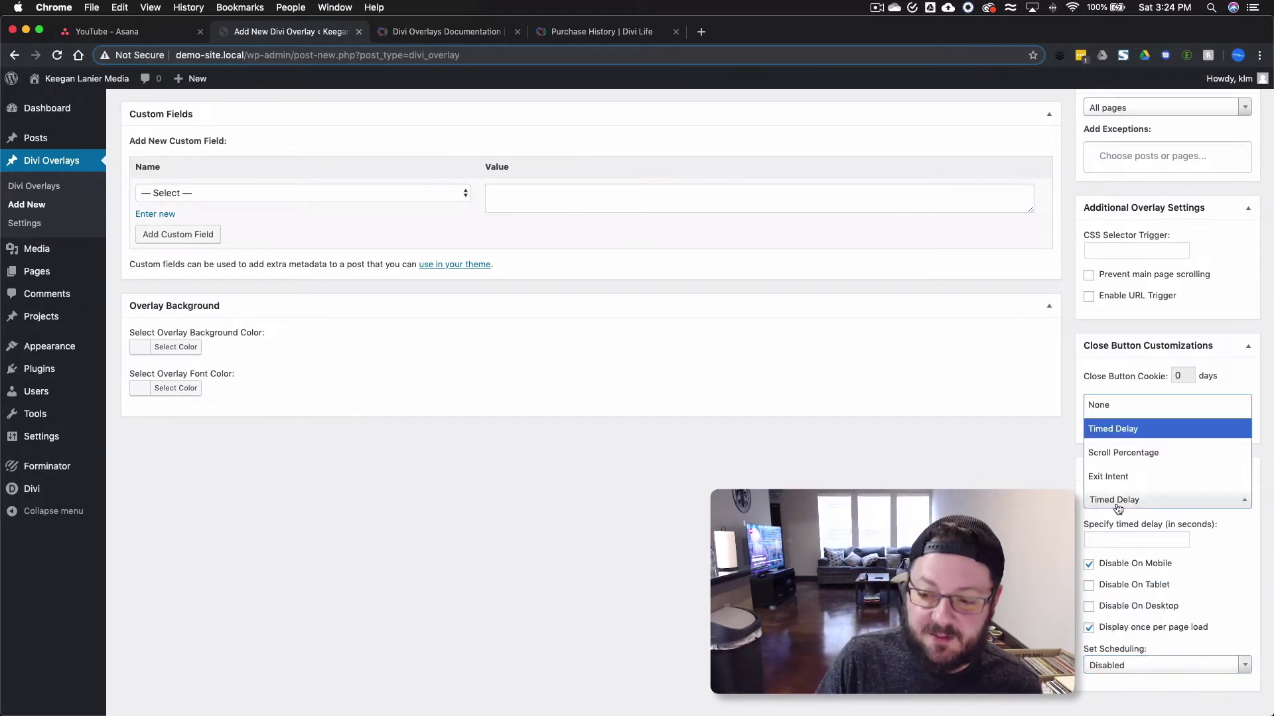
scroll(1114, 428, "up", 3)
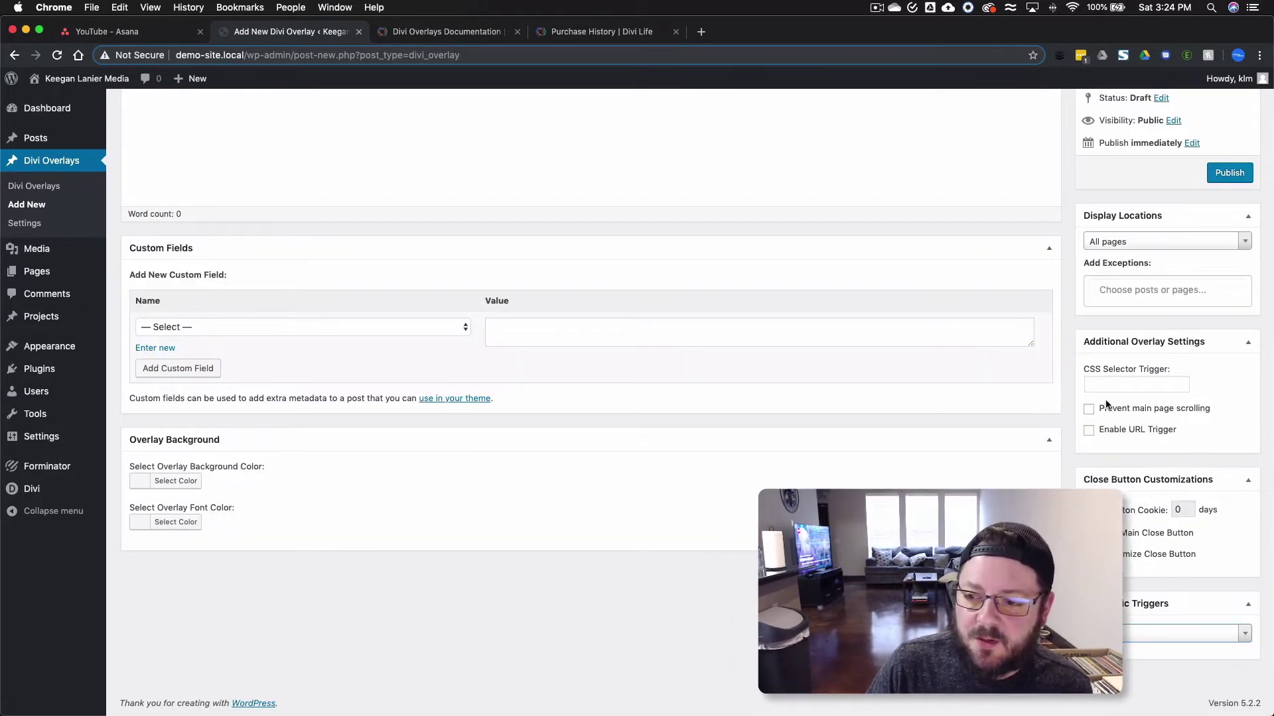
scroll(1041, 378, "up", 5)
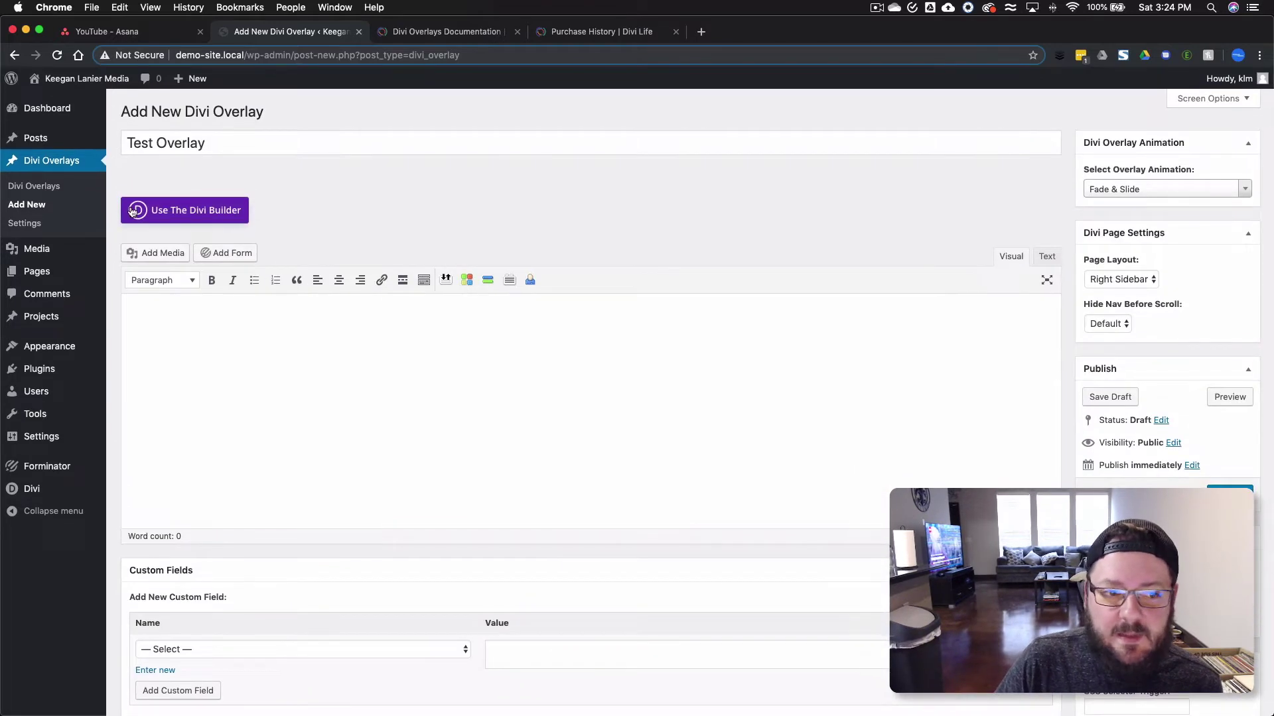
left_click(197, 211)
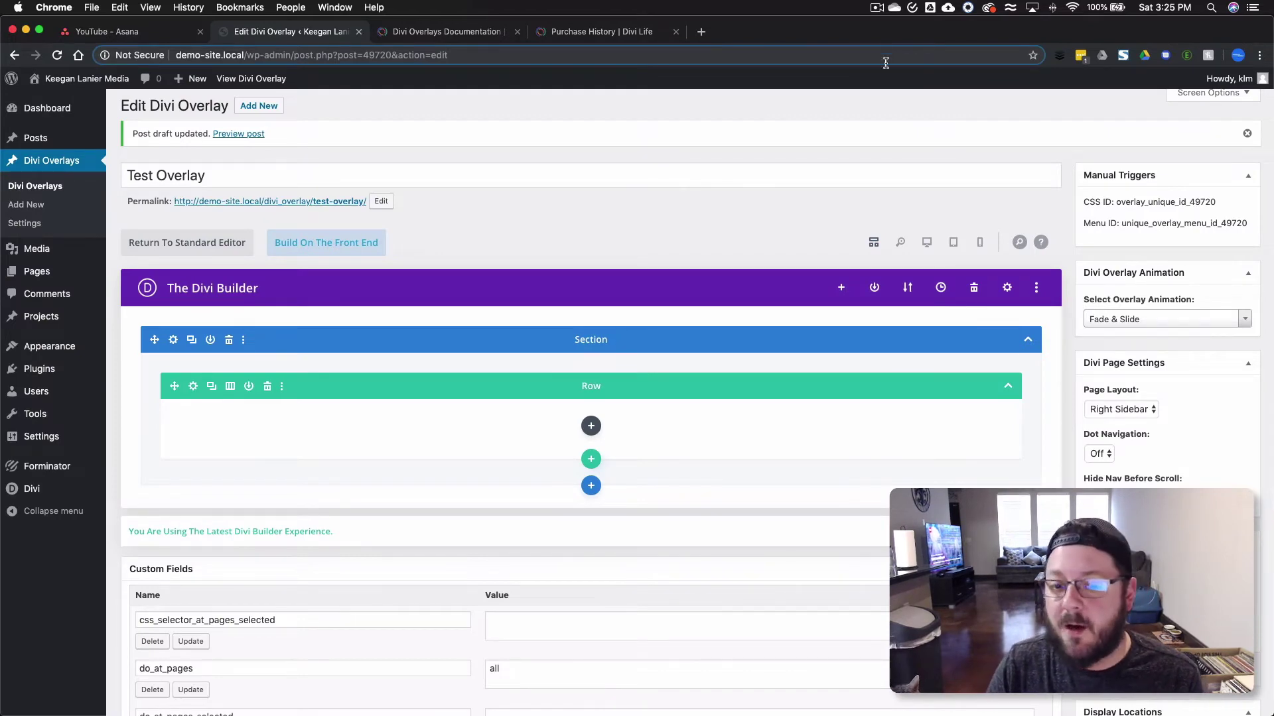
- Insert a Contact Form module into the empty row via a 'cont' search and save it
left_click(598, 436)
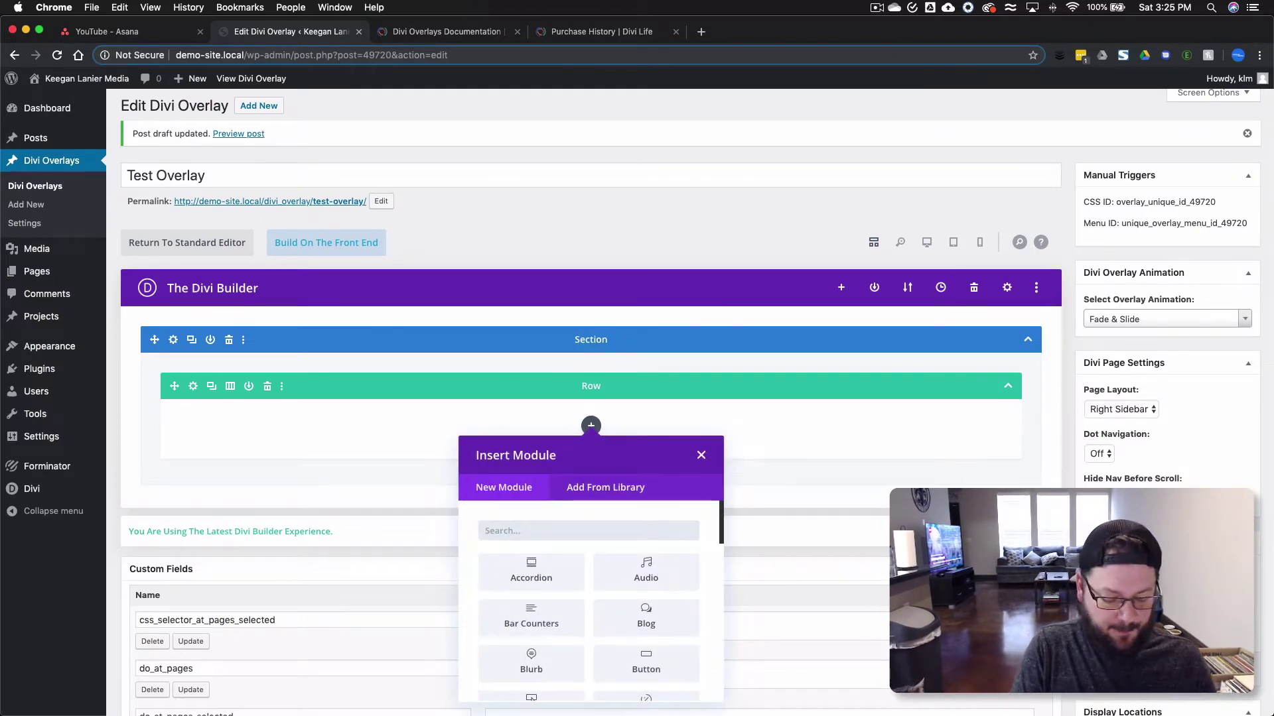
type("contact")
left_click(532, 560)
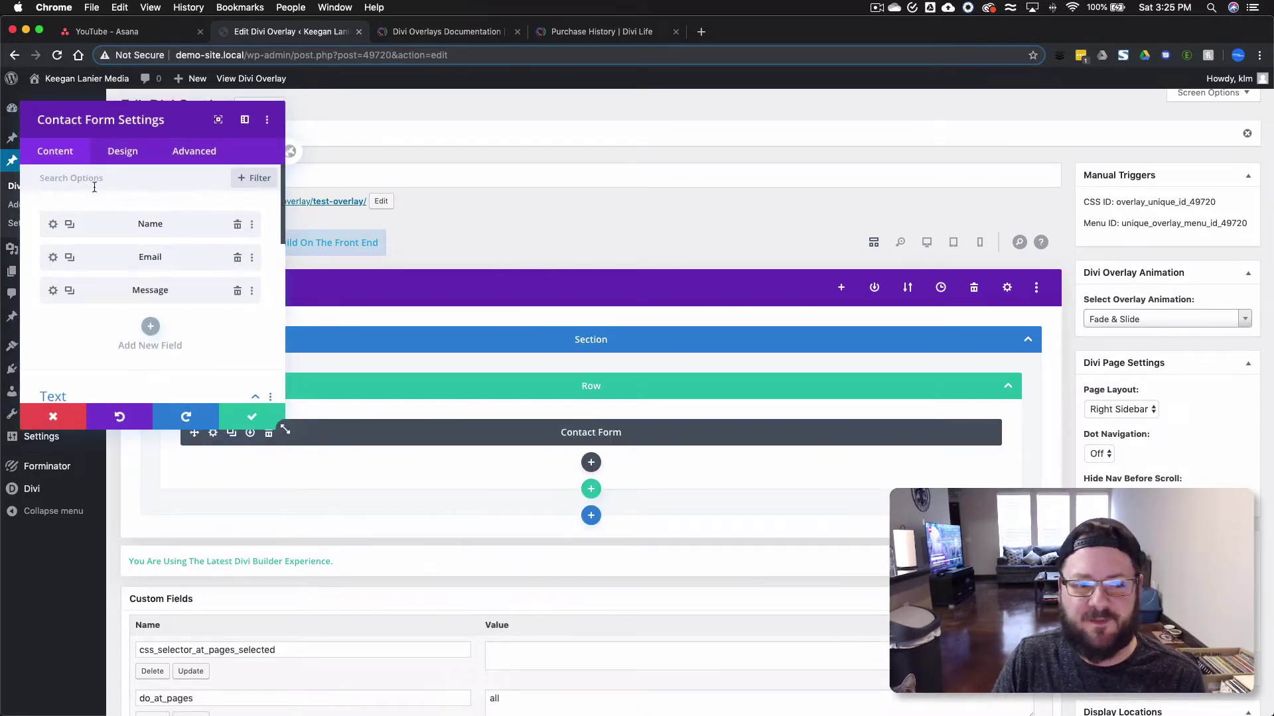
left_click(278, 416)
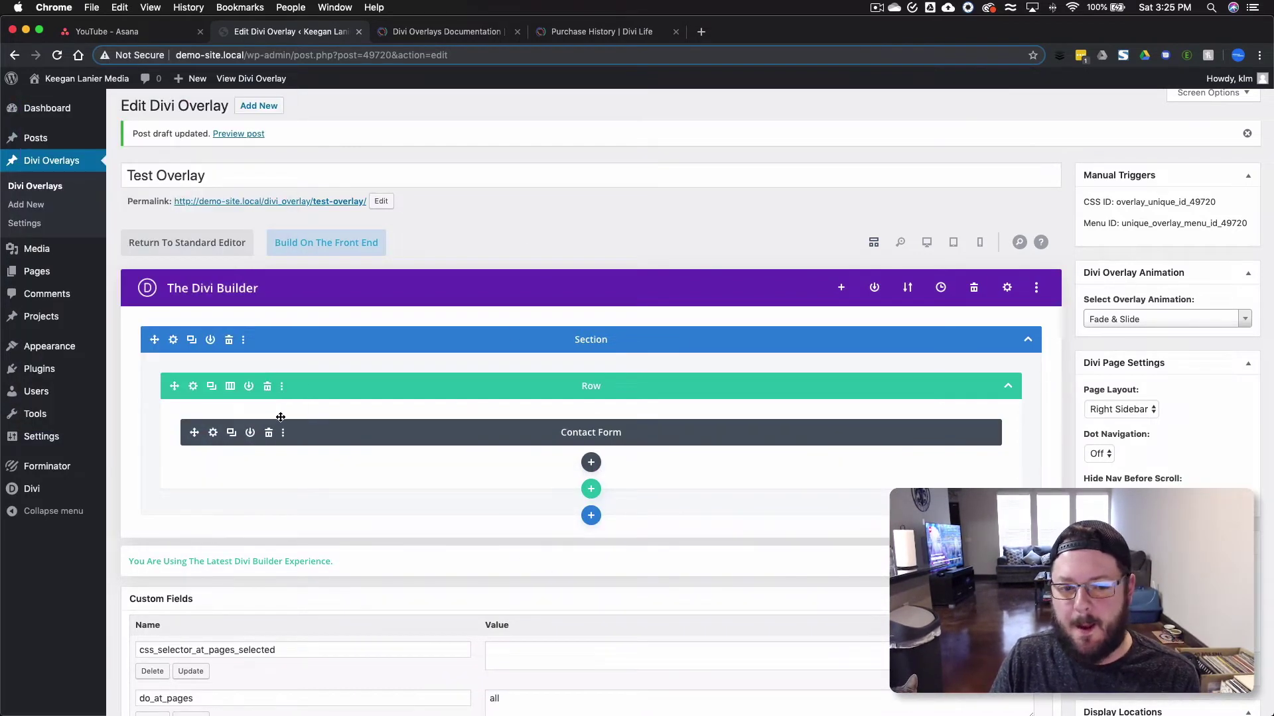
left_click(929, 242)
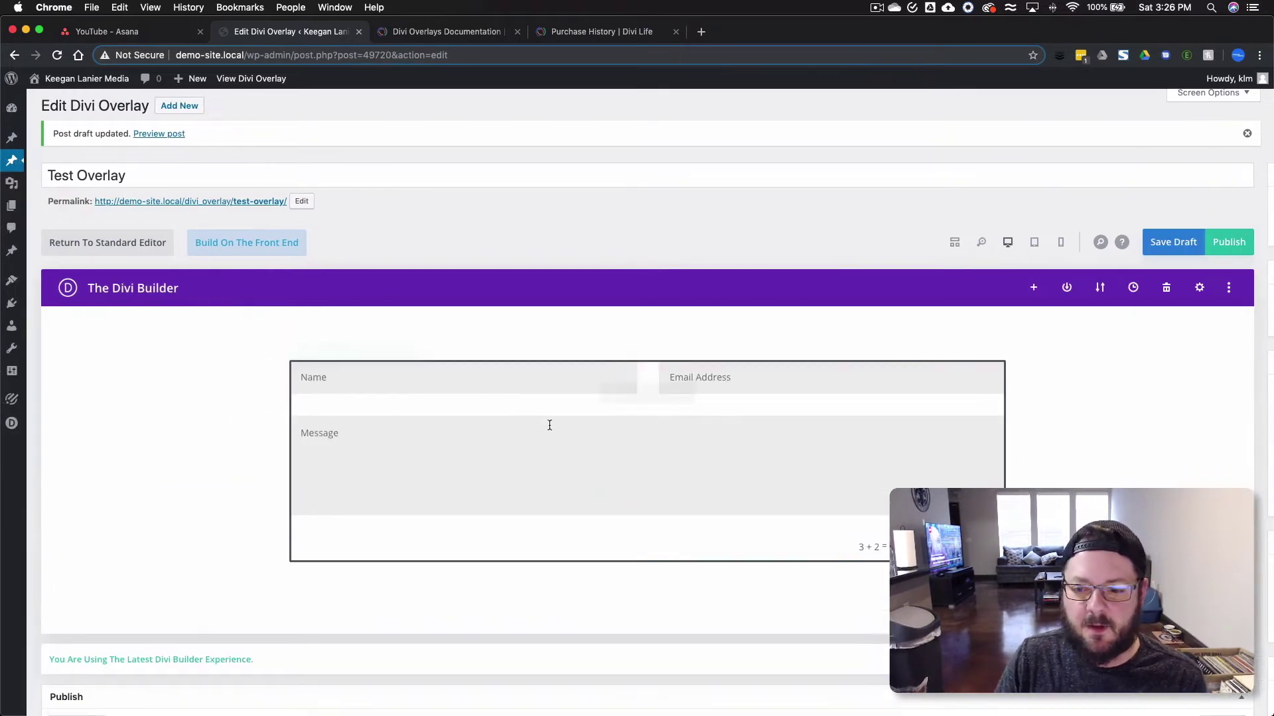
- Turn on custom button styling for the contact form and enlarge the button text to 27px
left_click(622, 394)
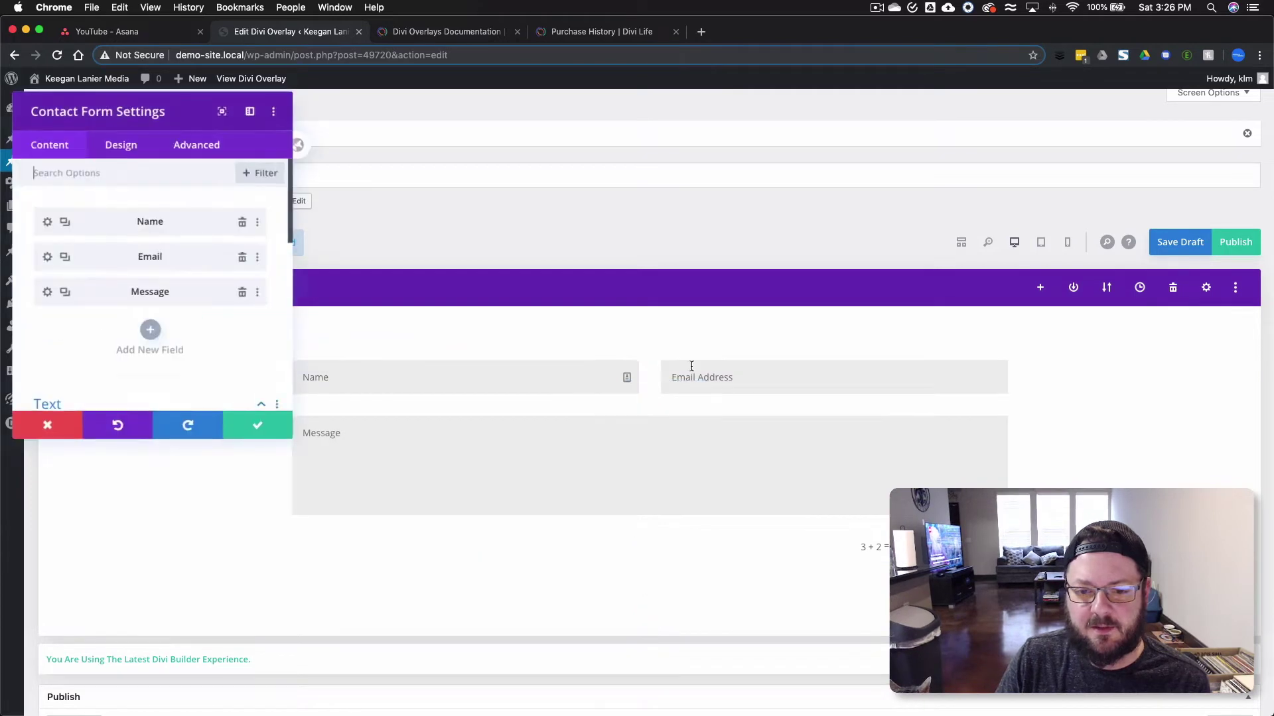
left_click(124, 151)
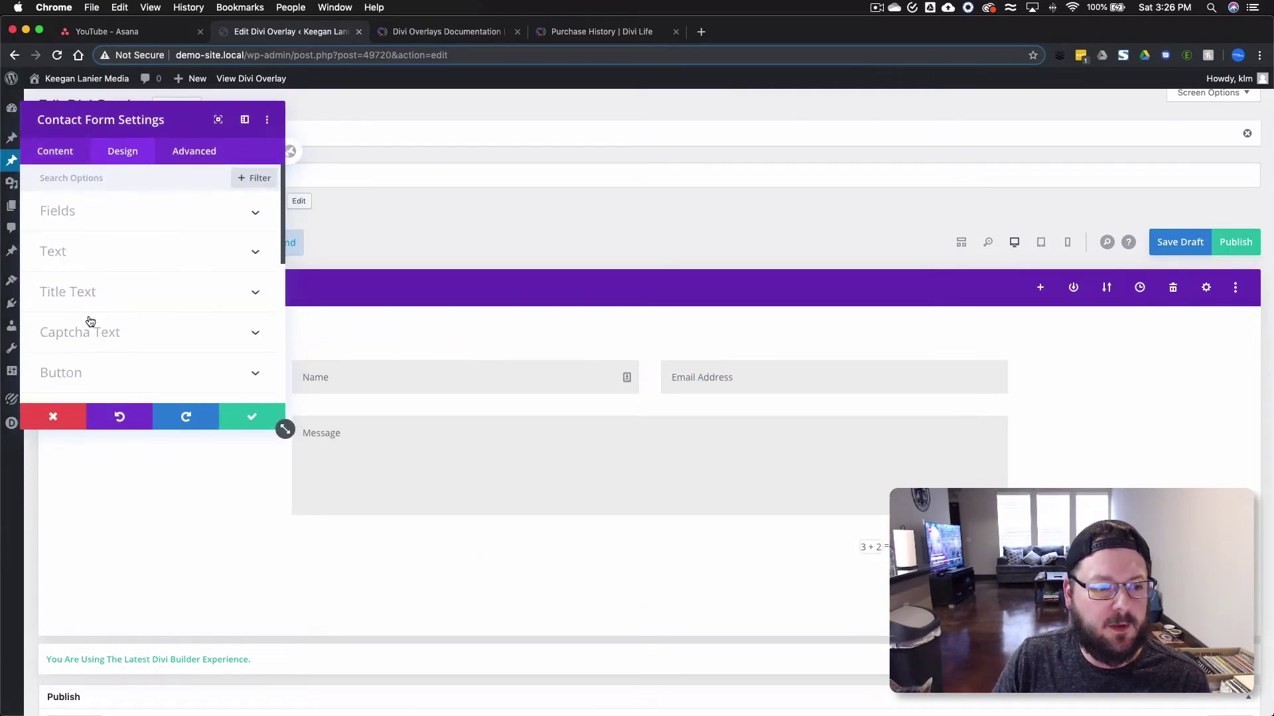
scroll(86, 325, "down", 2)
left_click(70, 336)
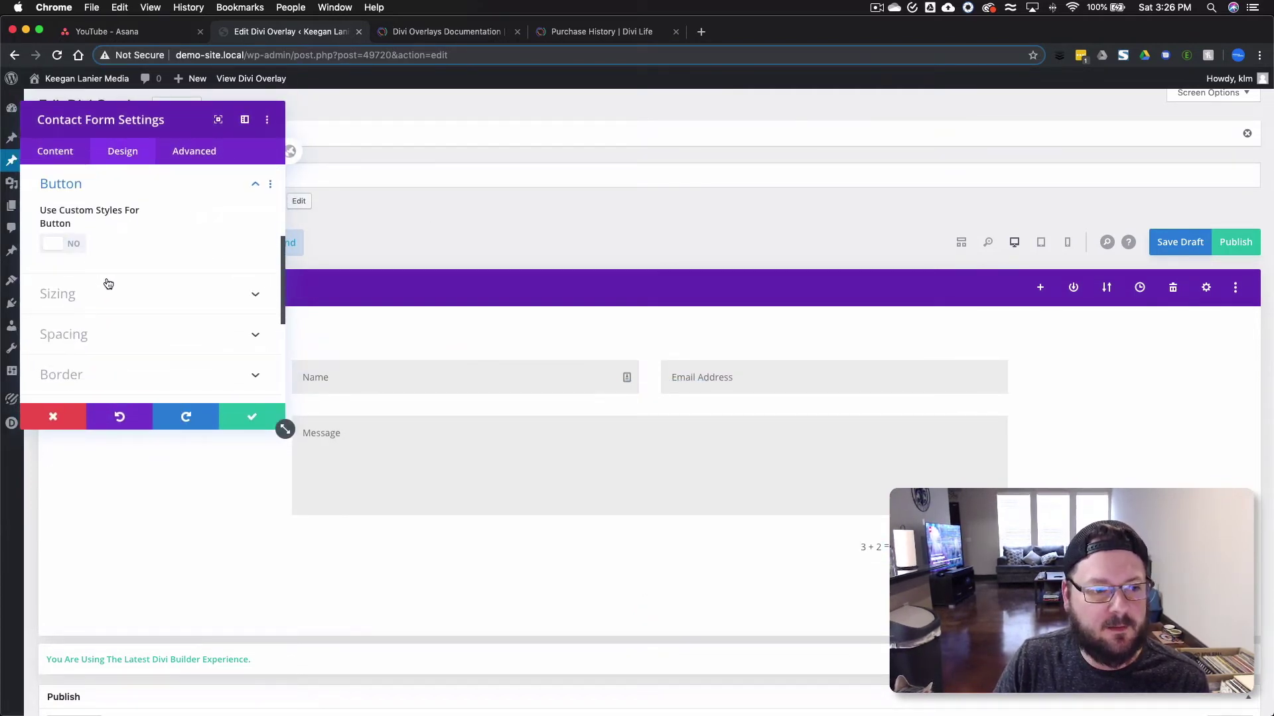
left_click(71, 250)
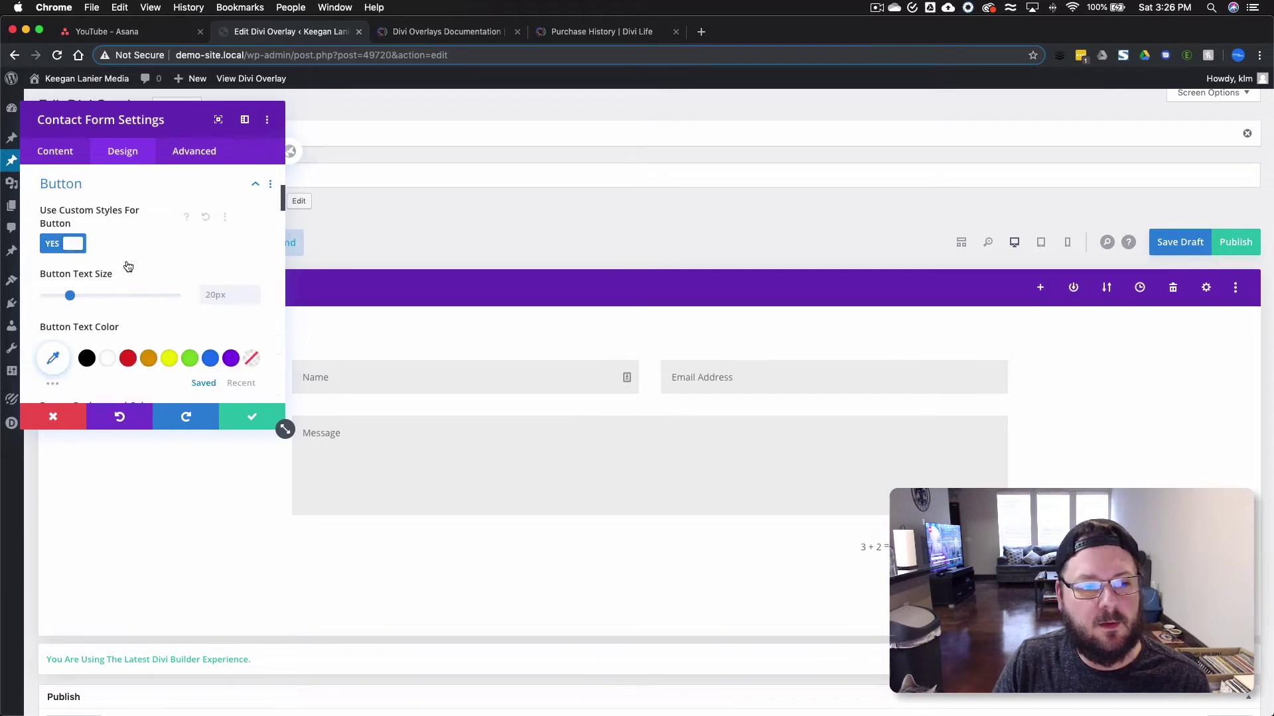
scroll(127, 260, "down", 2)
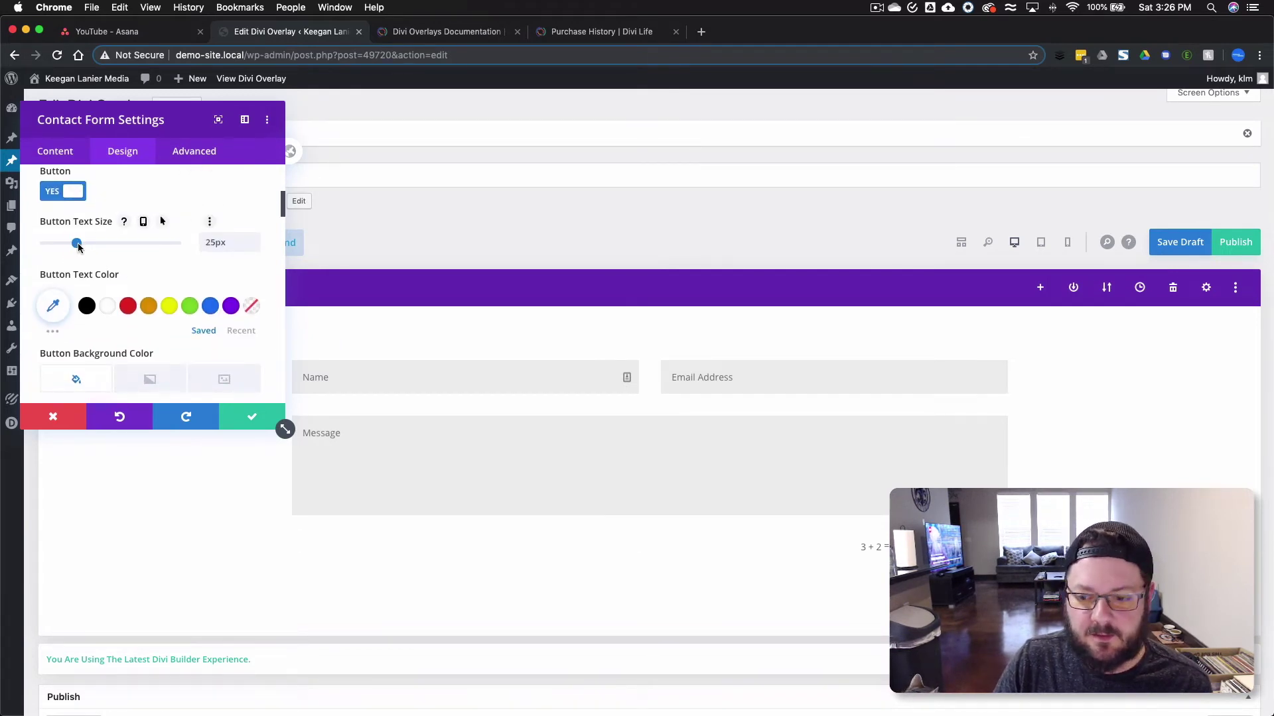
left_click_drag(78, 247, 79, 246)
- Enable a separate hover button background, open its colour picker, then apply and save the draft
scroll(117, 252, "down", 3)
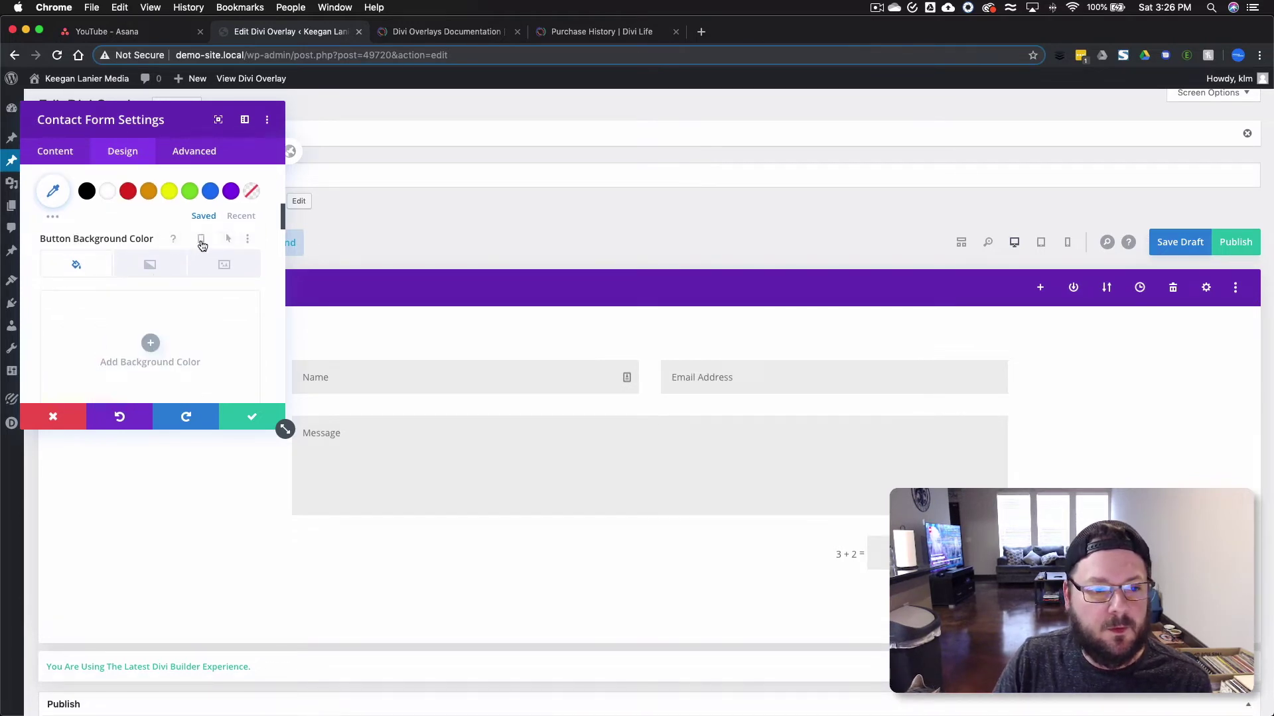
left_click(203, 239)
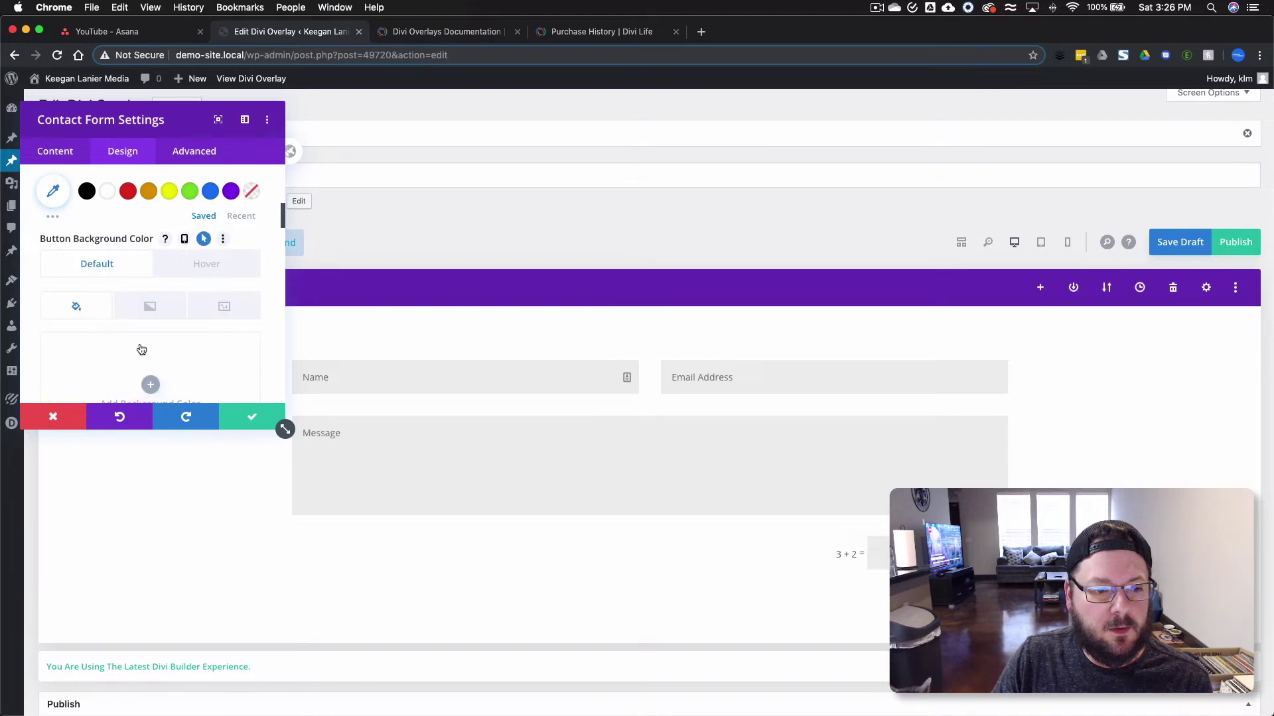
scroll(154, 361, "down", 1)
left_click(151, 321)
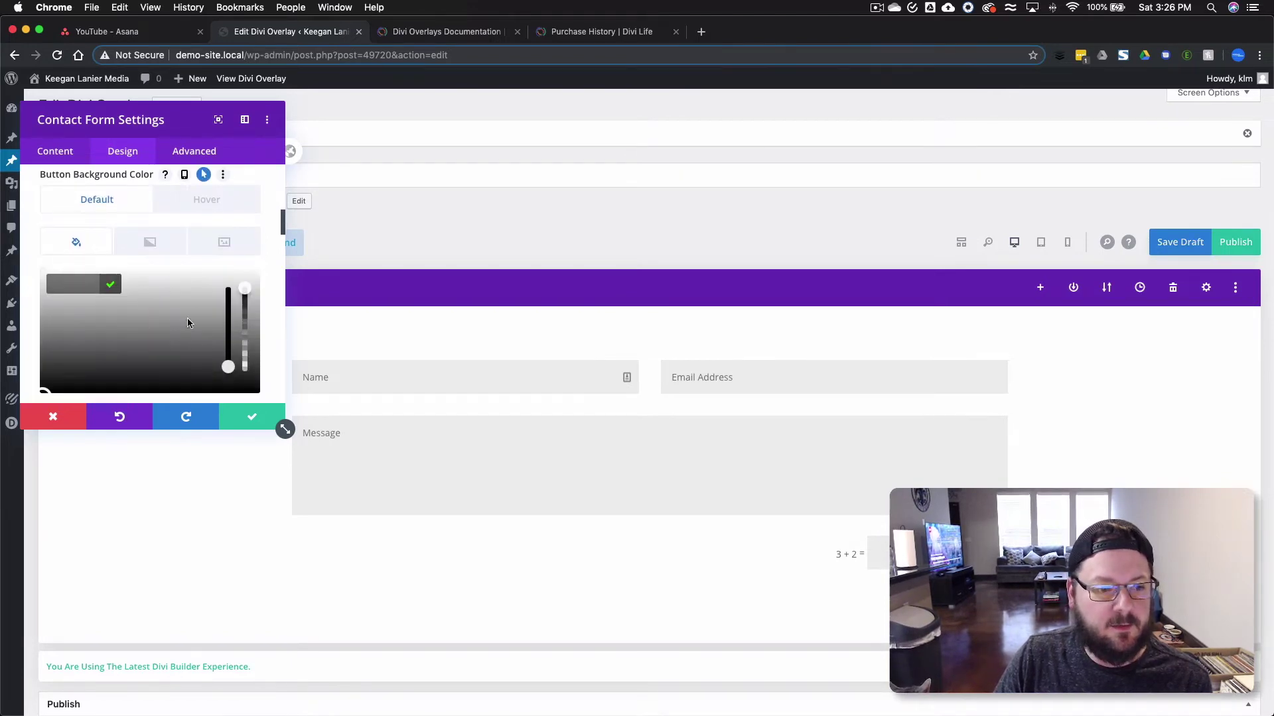
left_click(1177, 246)
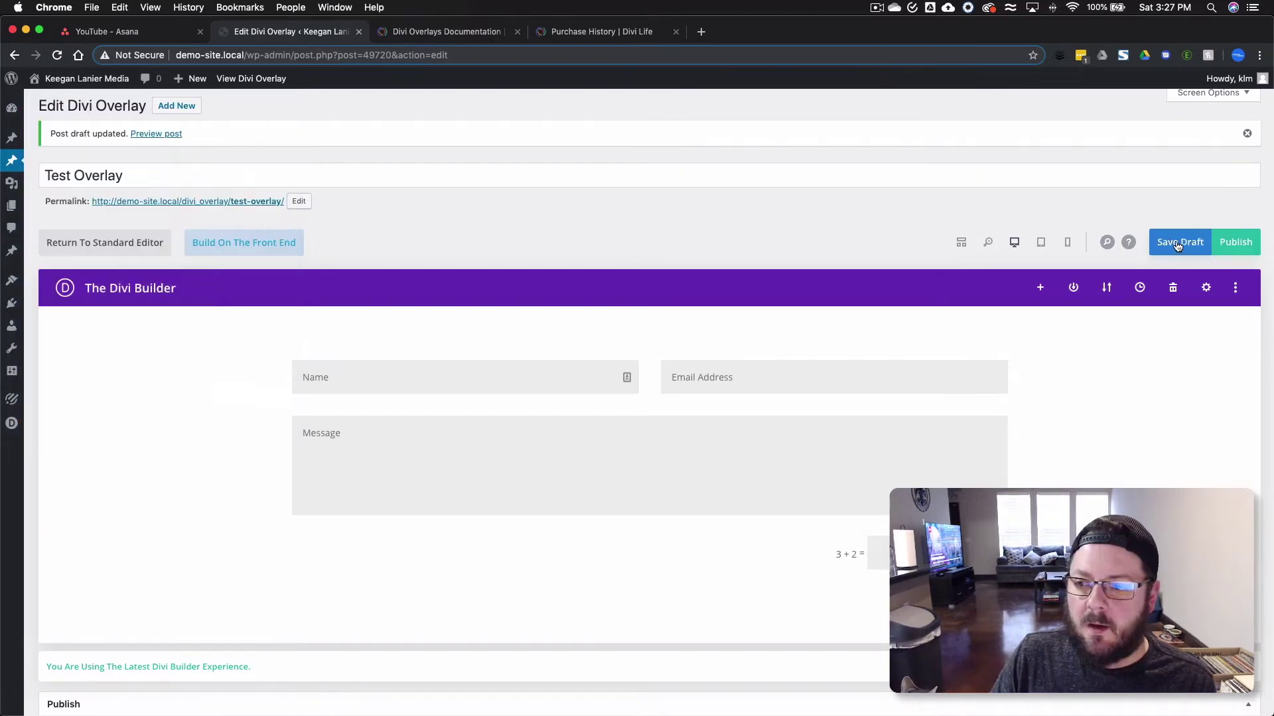
left_click(1240, 243)
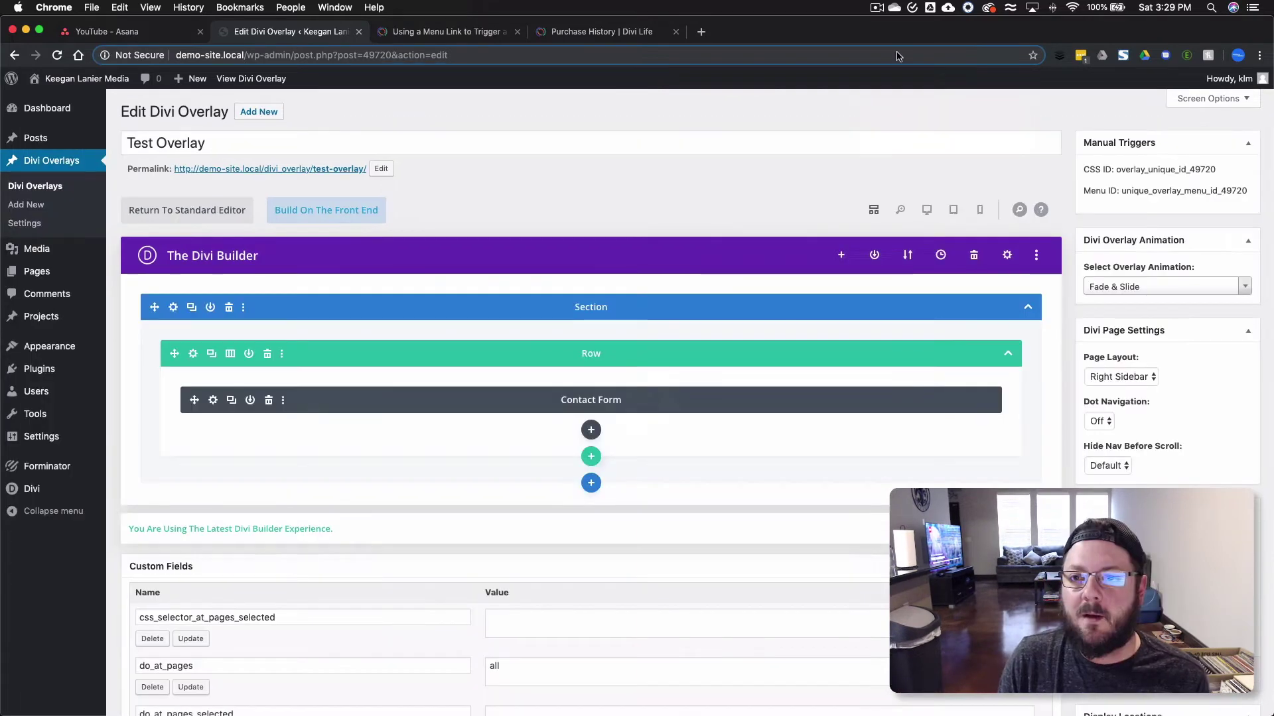
- Publish the Test Overlay and copy its Menu ID, unique_overlay_menu_id_49720
left_click(927, 210)
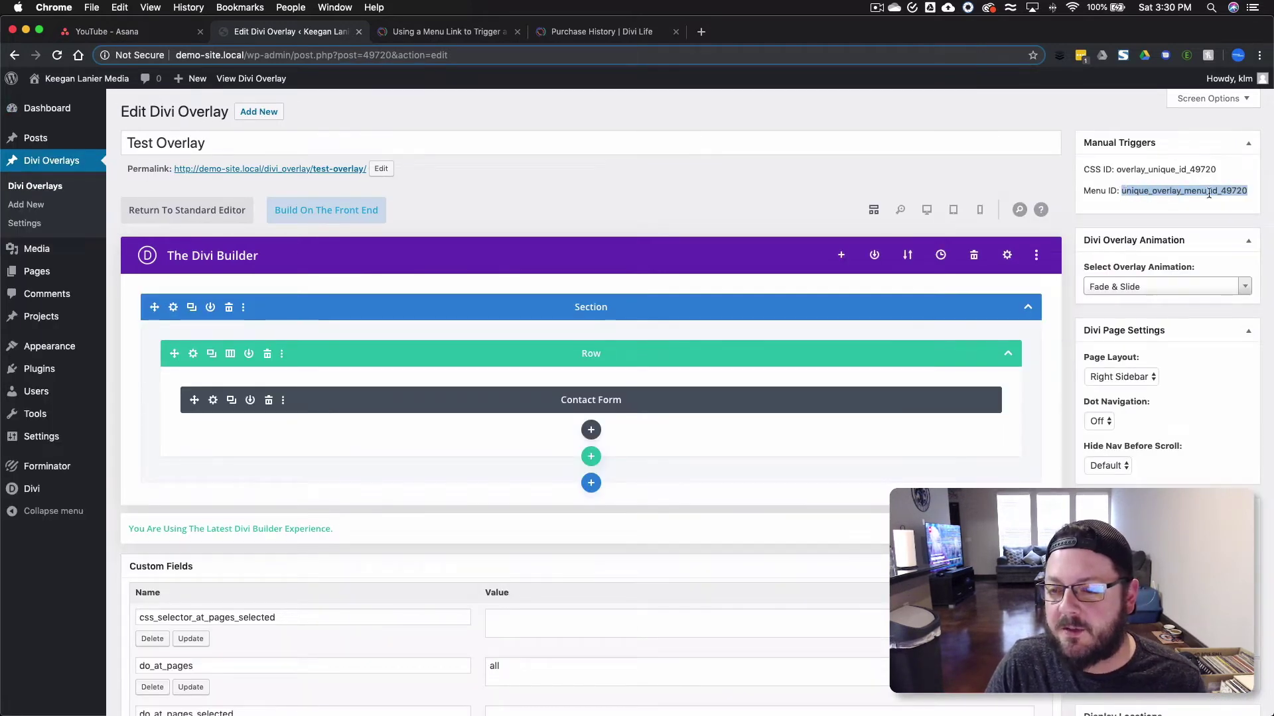
right_click(1168, 192)
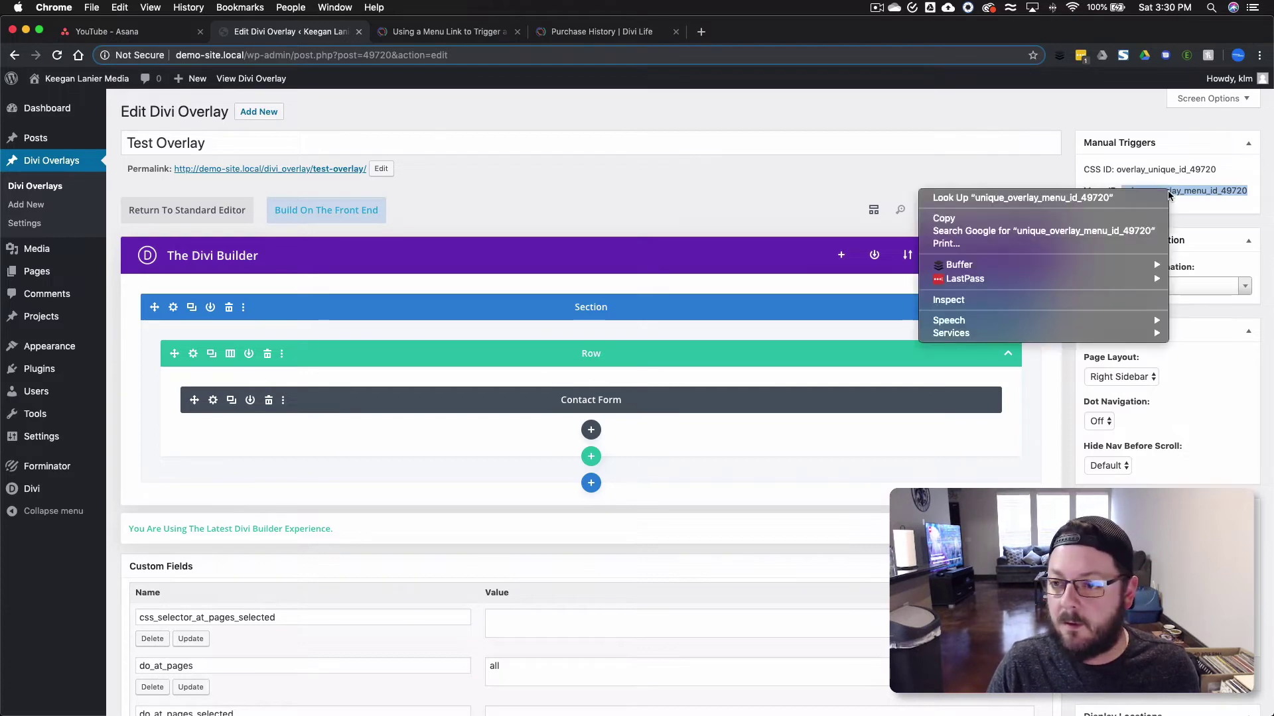
left_click(1072, 219)
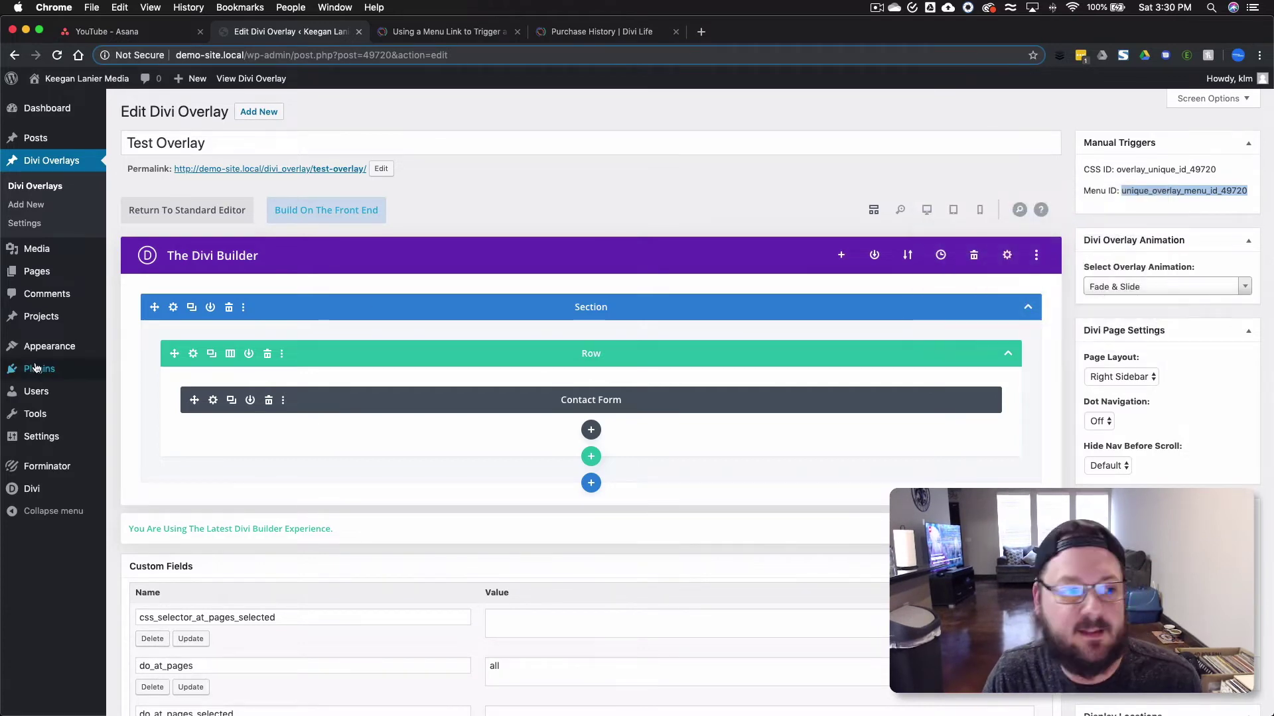
- In Appearance > Menus, expand the Contact item and enable the Link Relationship (XFN) field
mouse_move(53, 352)
left_click(125, 406)
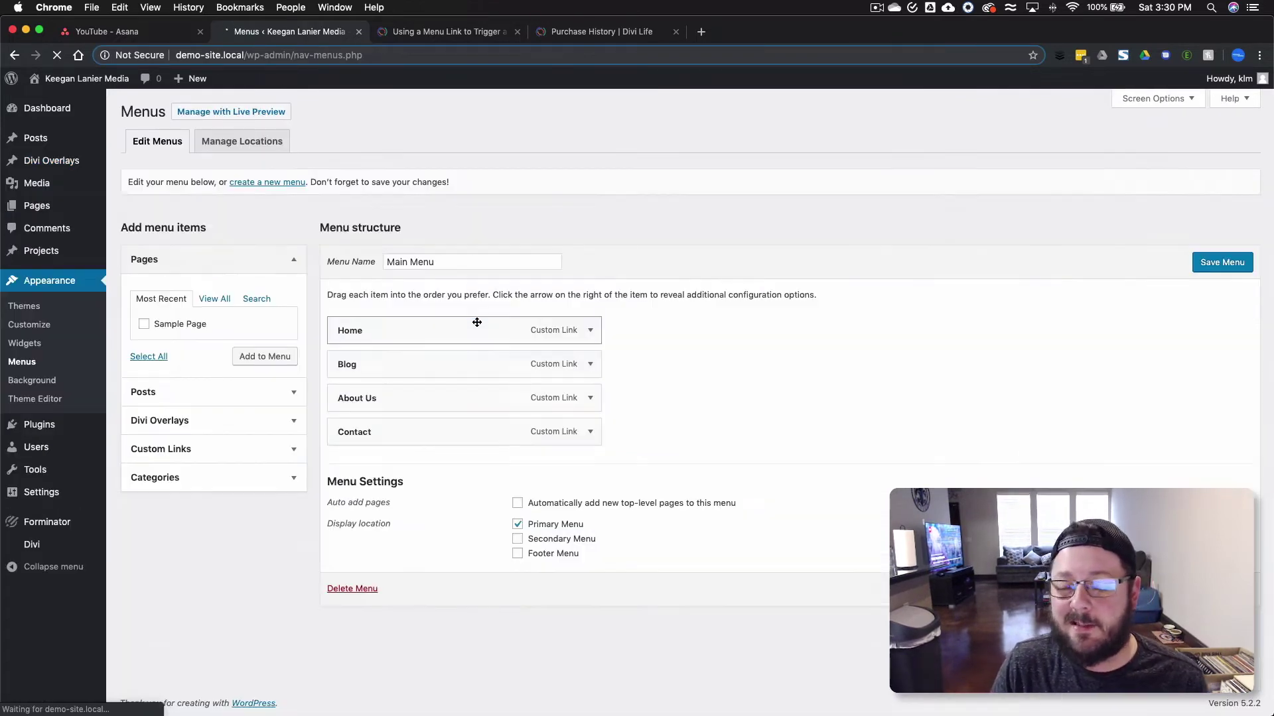
left_click(591, 434)
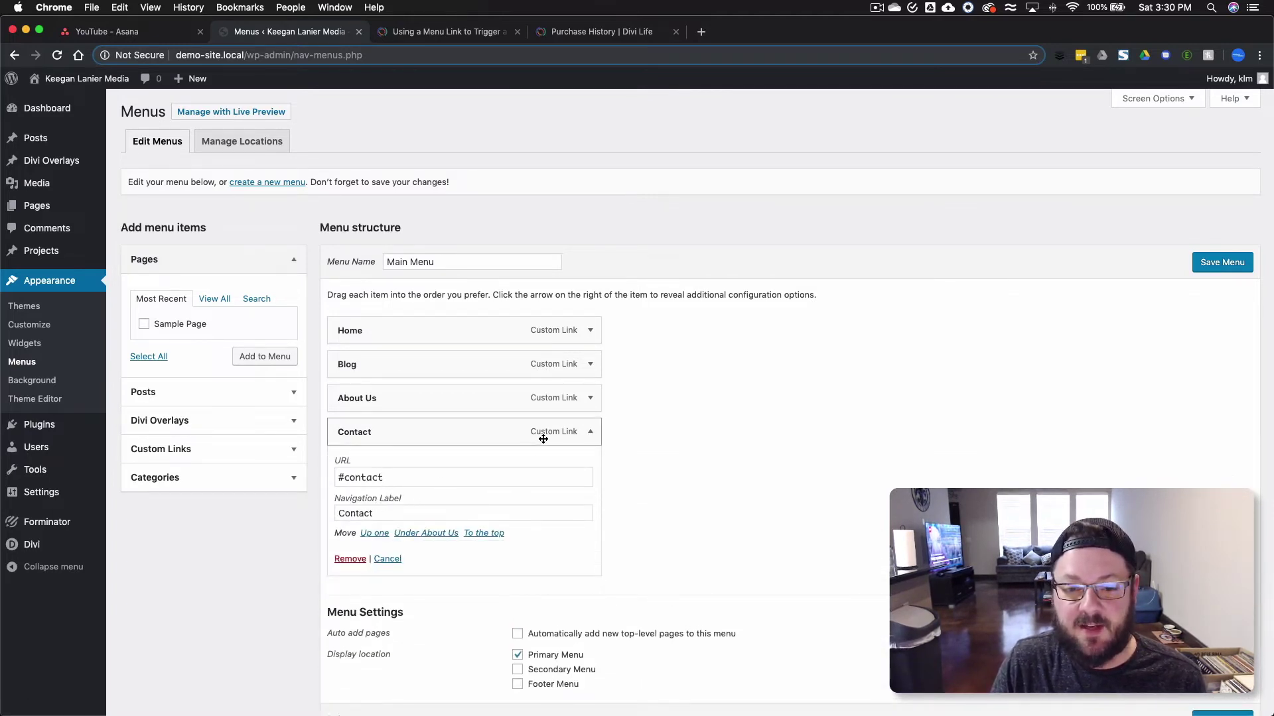
left_click(1152, 99)
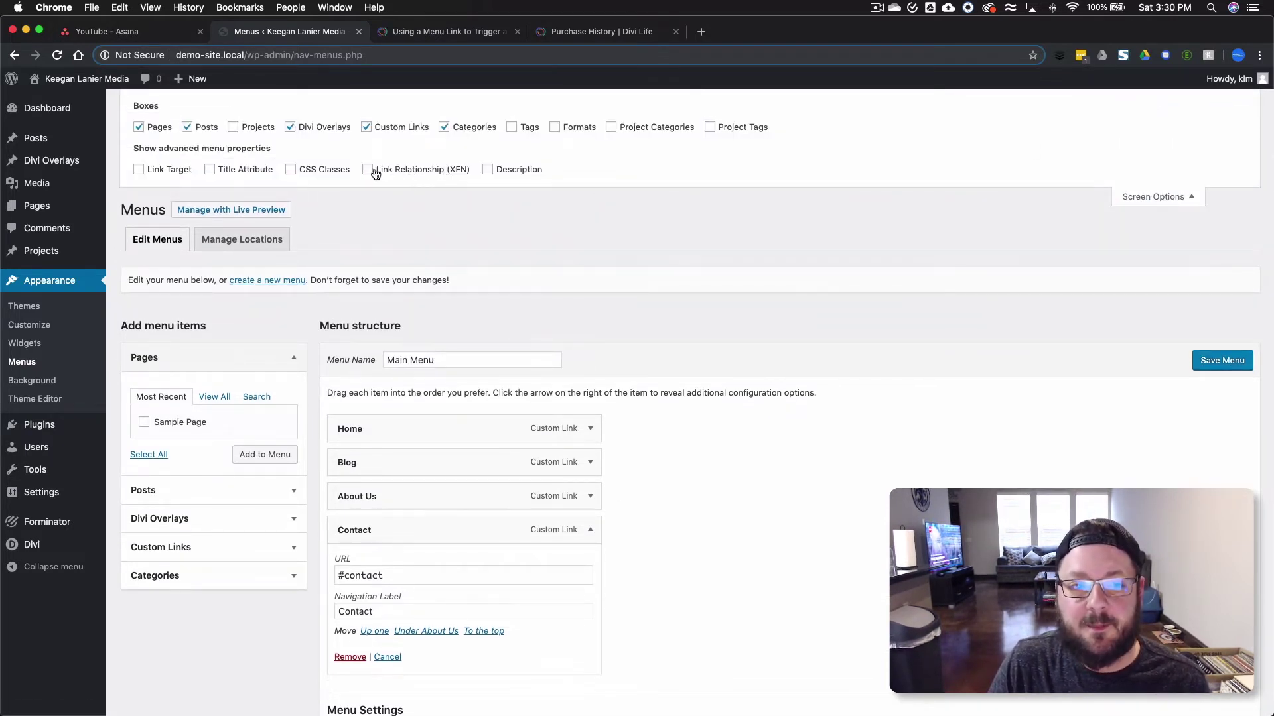
left_click(368, 171)
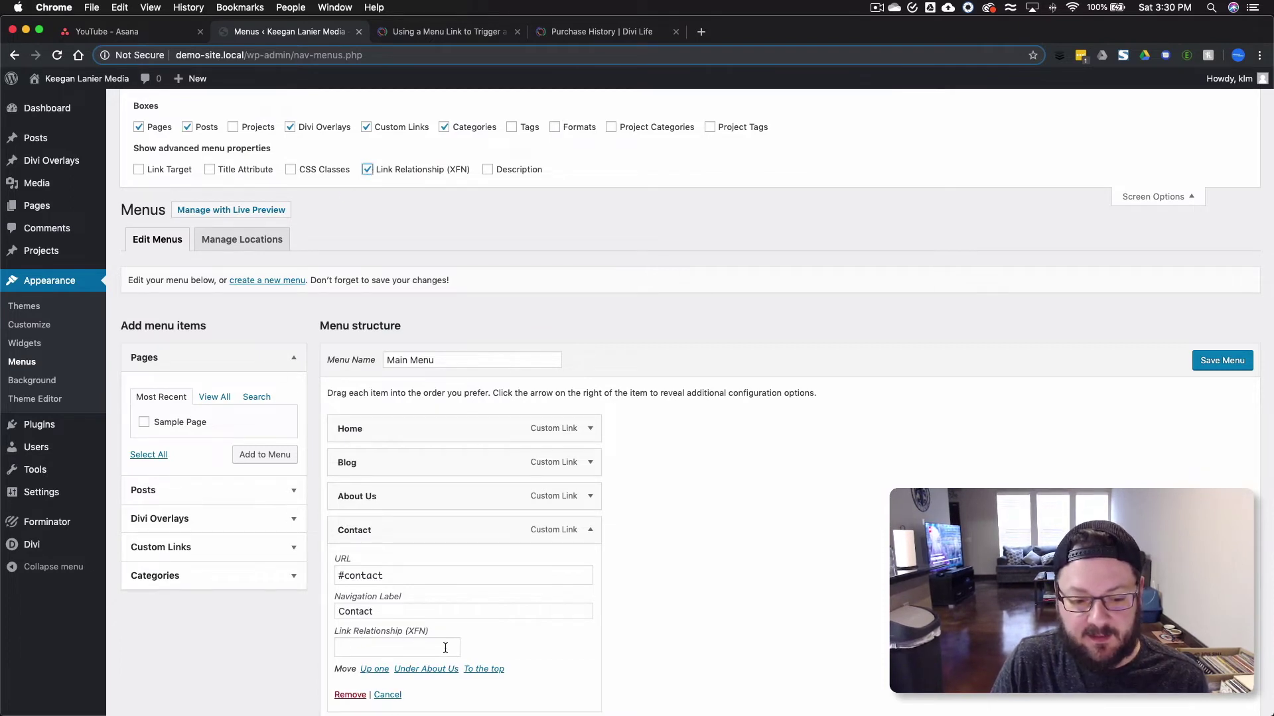
left_click(1170, 193)
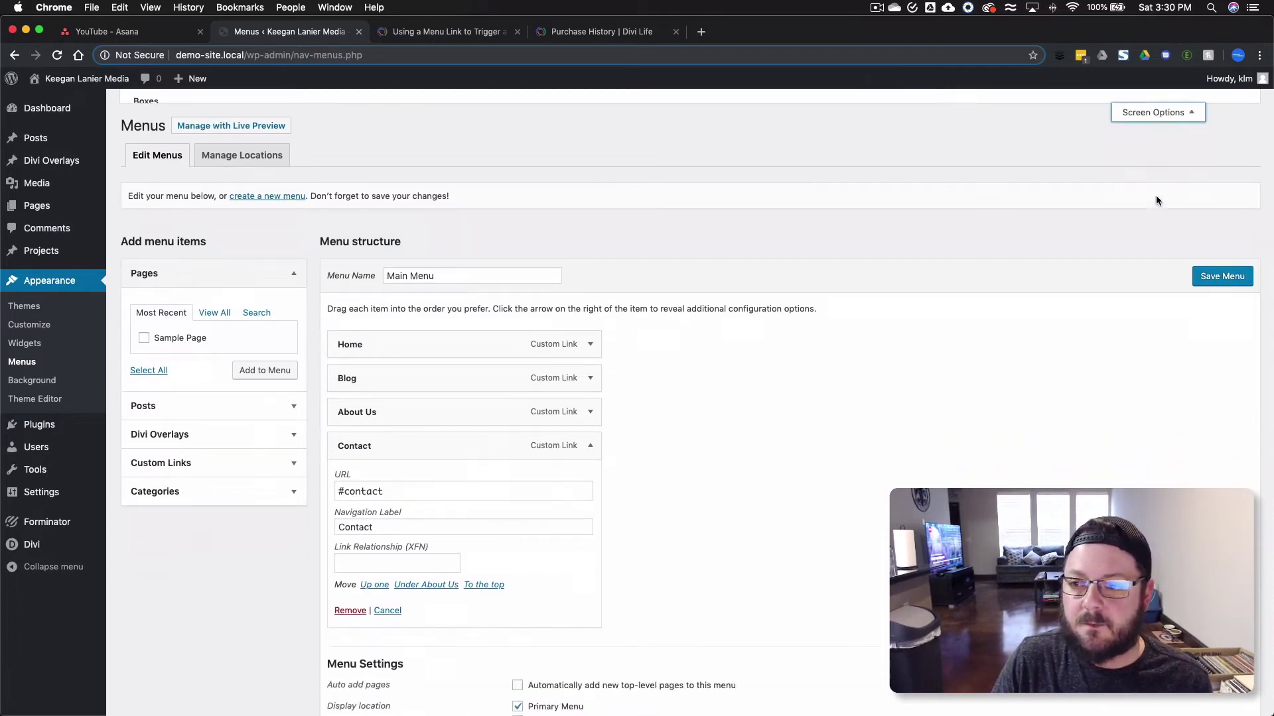
- Paste unique_overlay_menu_id_49720 into Contact's Link Relationship field and save the Main Menu
scroll(365, 332, "down", 3)
left_click(354, 453)
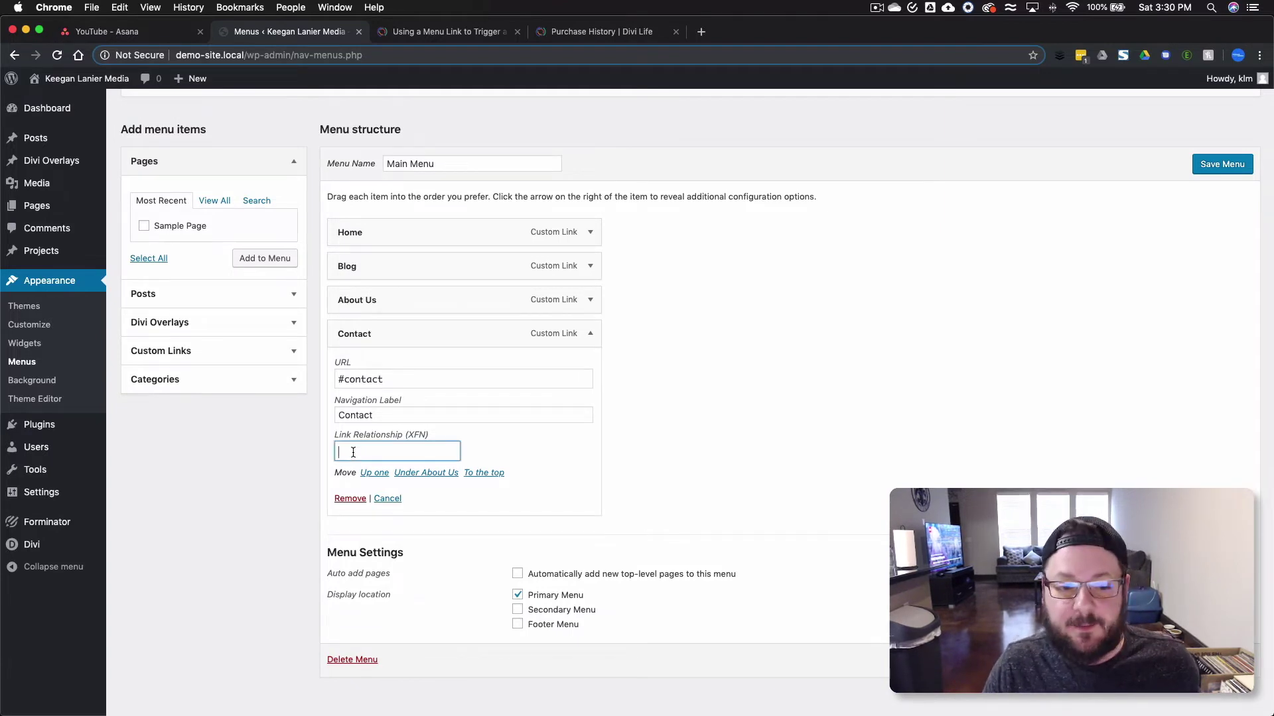
right_click(353, 453)
left_click(432, 539)
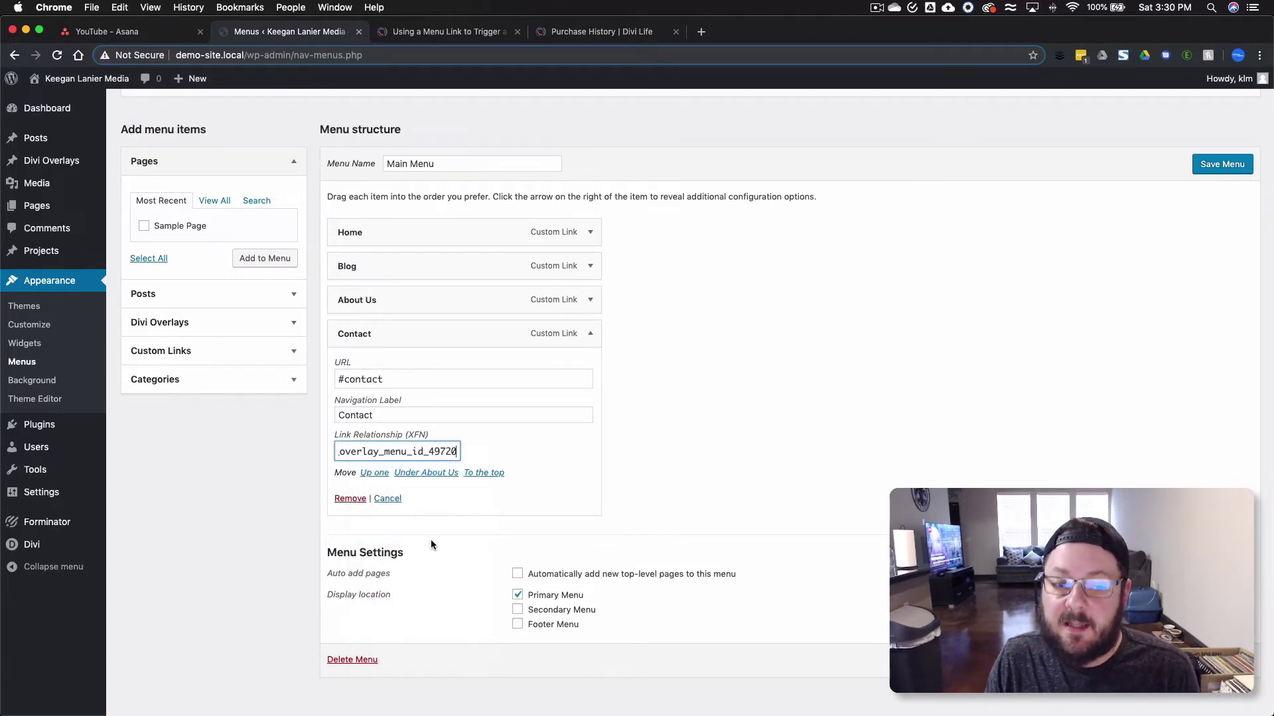
left_click_drag(435, 451, 252, 461)
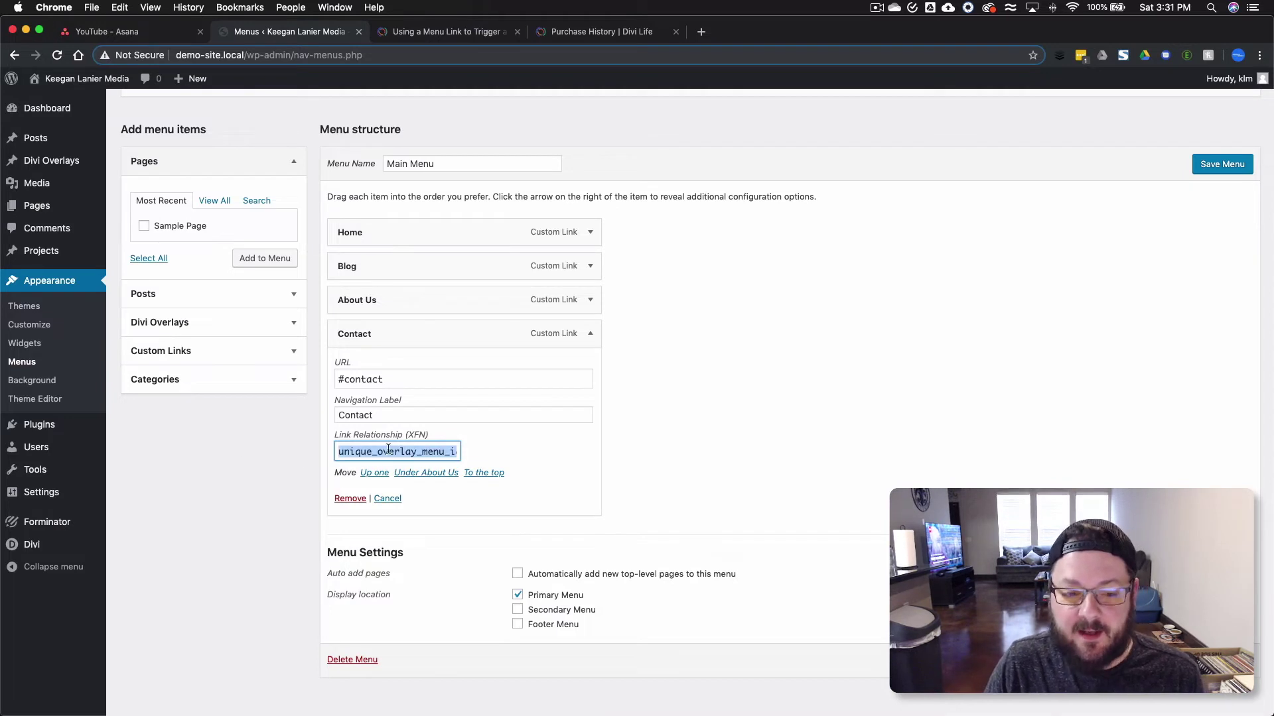
left_click(1227, 167)
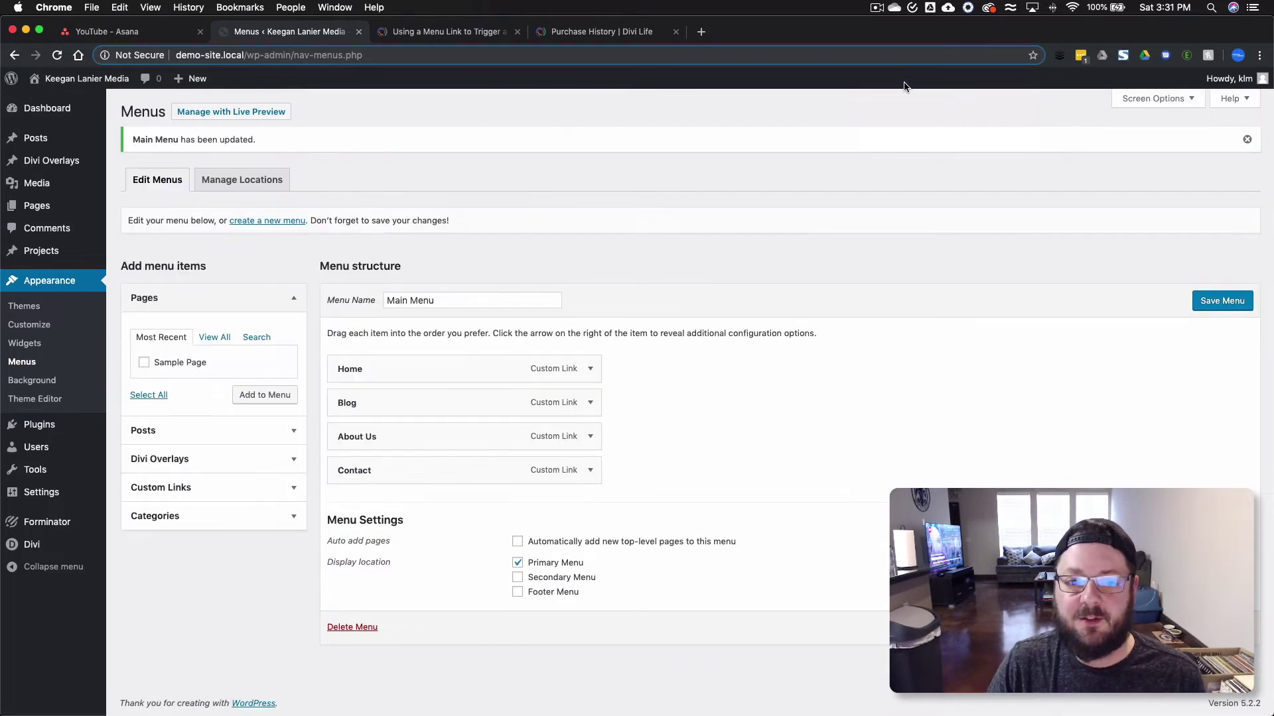
- On the live site, open the Contact overlay form from the header menu, close it, and return to the dashboard
mouse_move(111, 84)
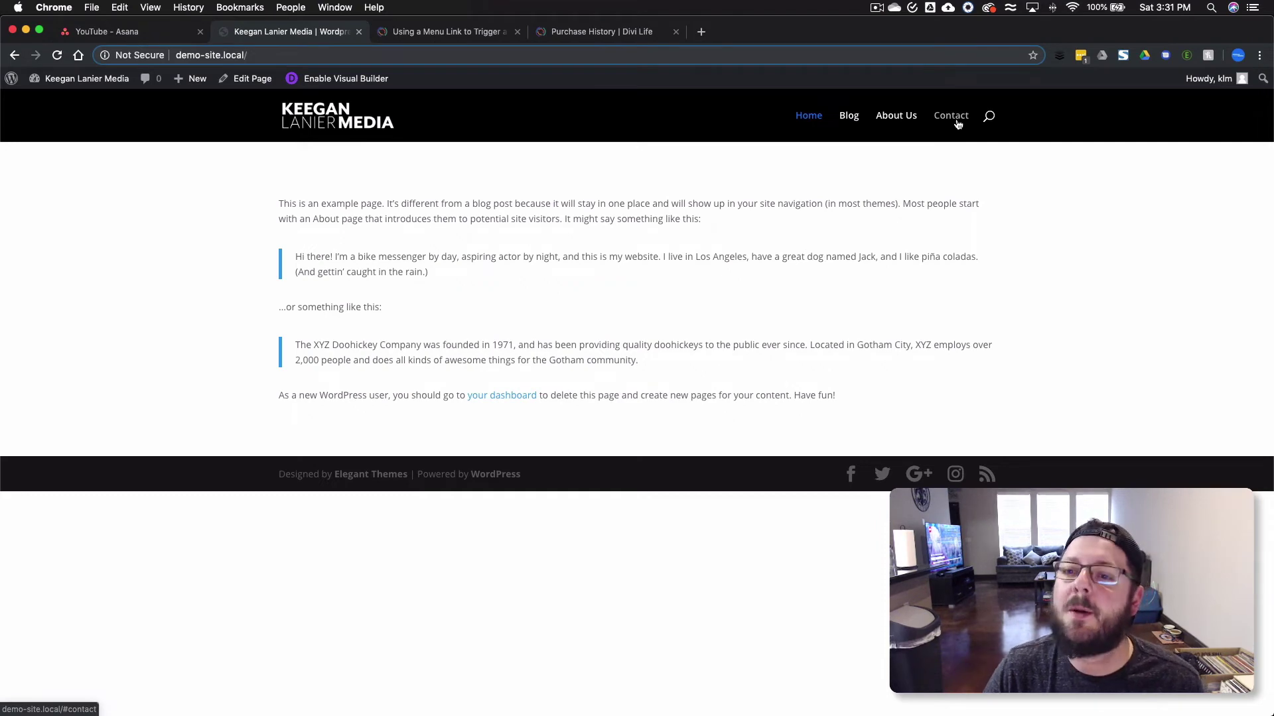
left_click(957, 124)
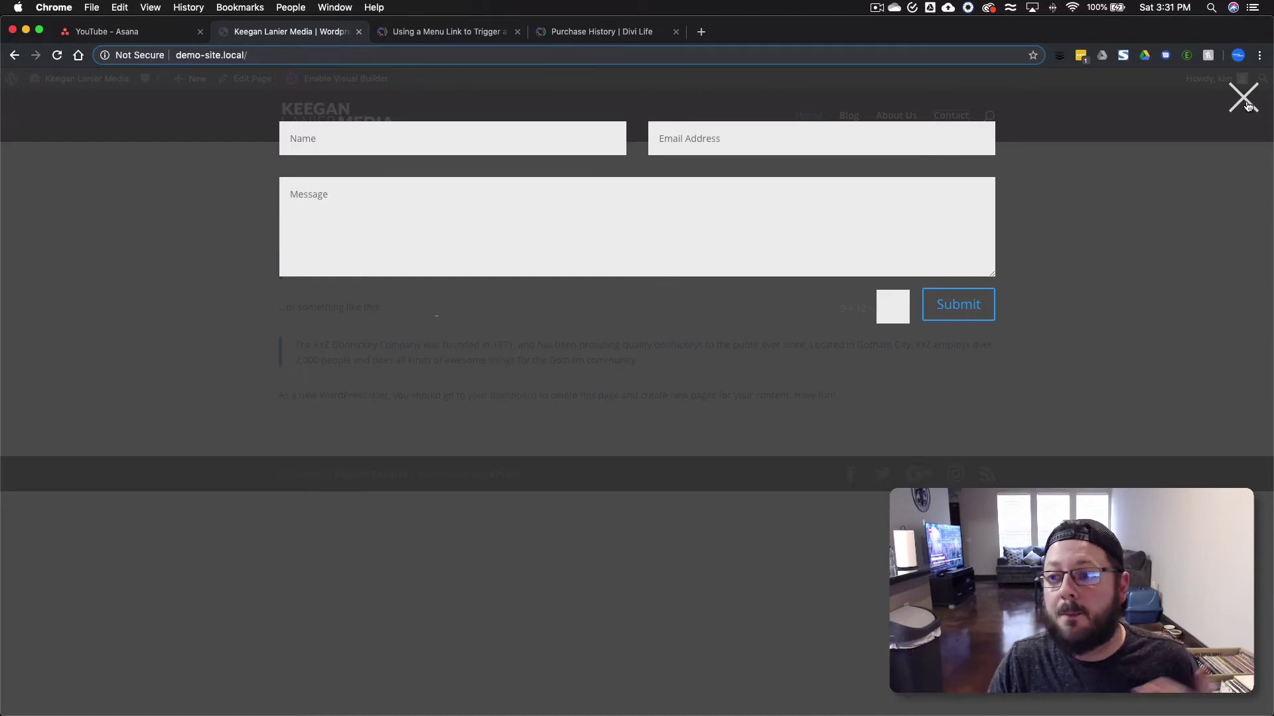
left_click(1244, 101)
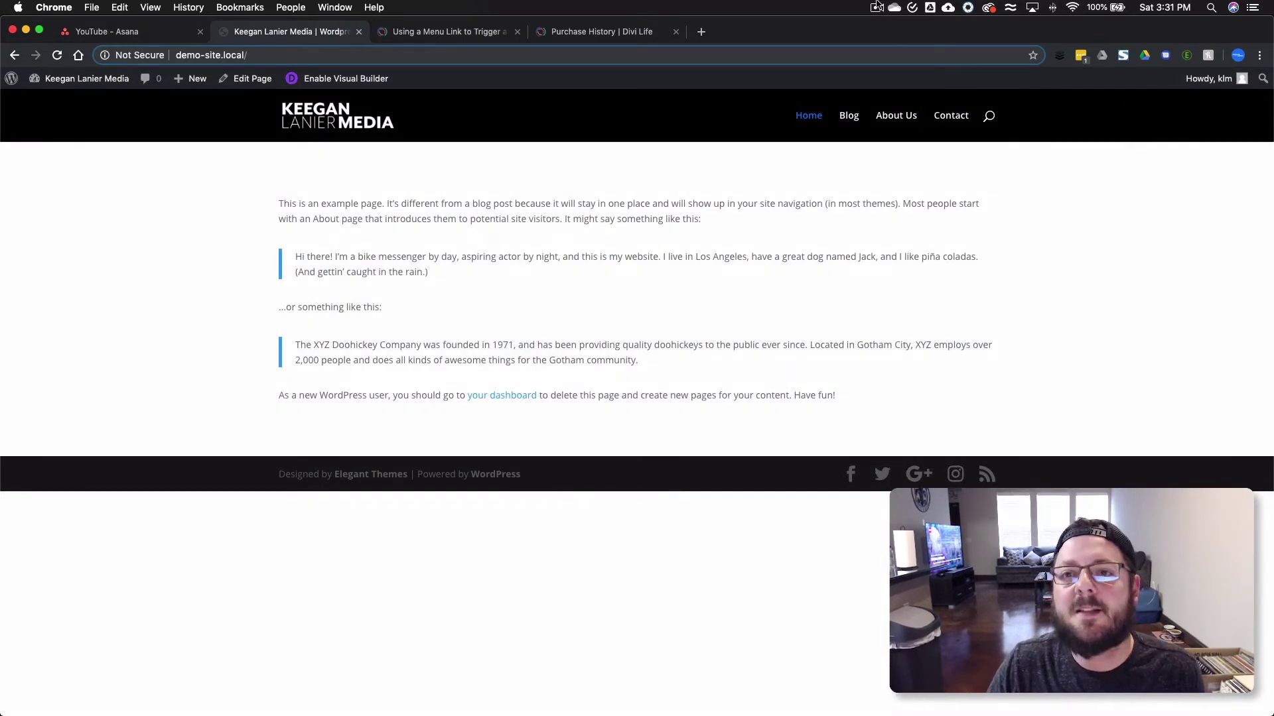
left_click(81, 82)
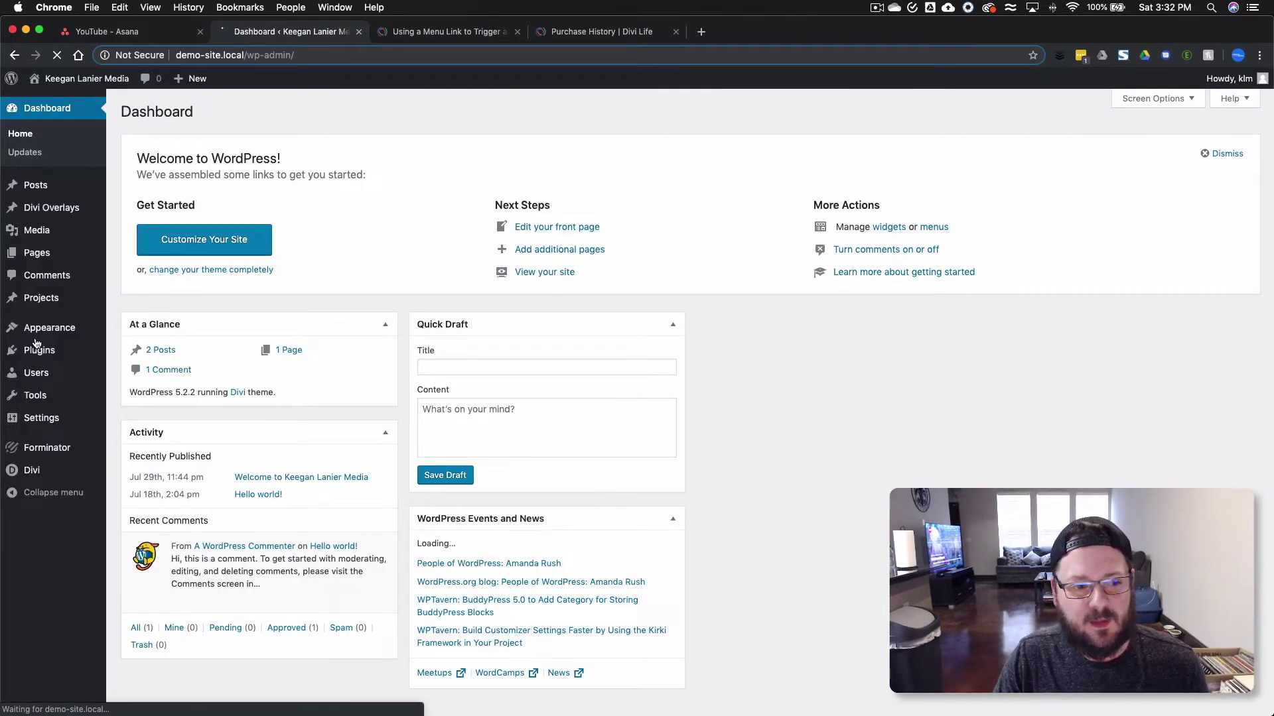
- Reopen Test Overlay for editing from the Divi Overlays list
mouse_move(38, 401)
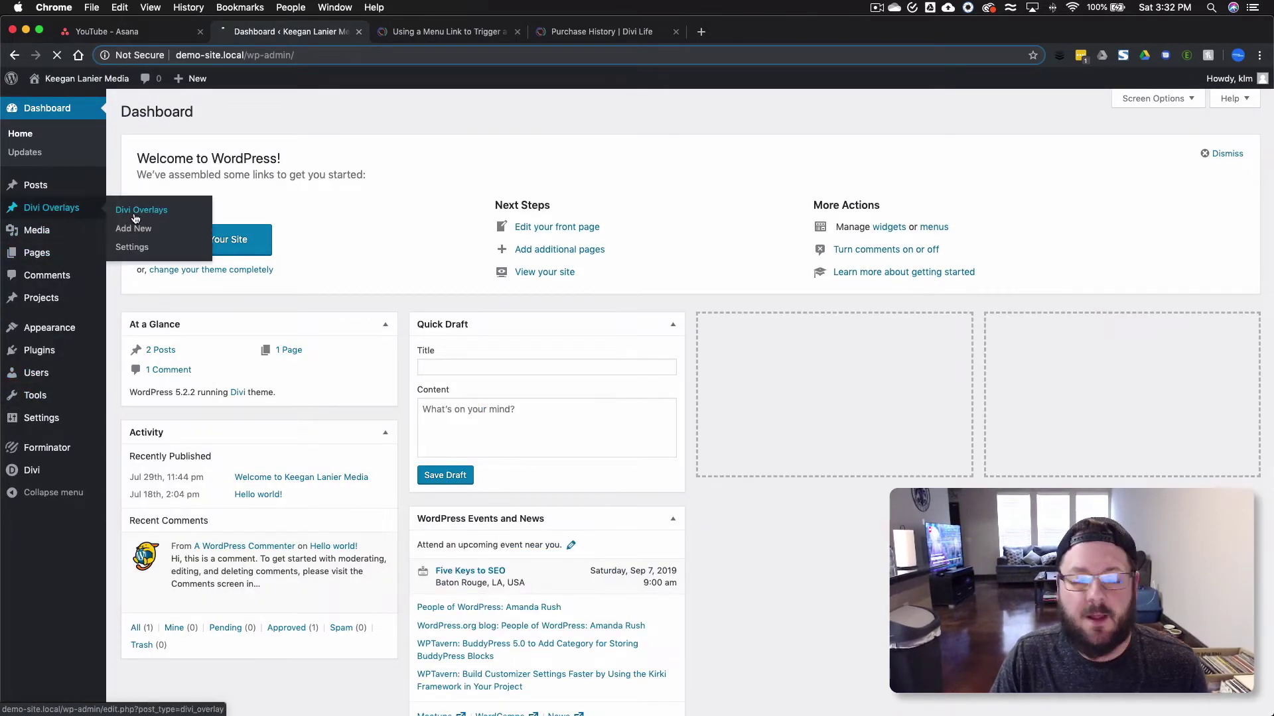
left_click(135, 216)
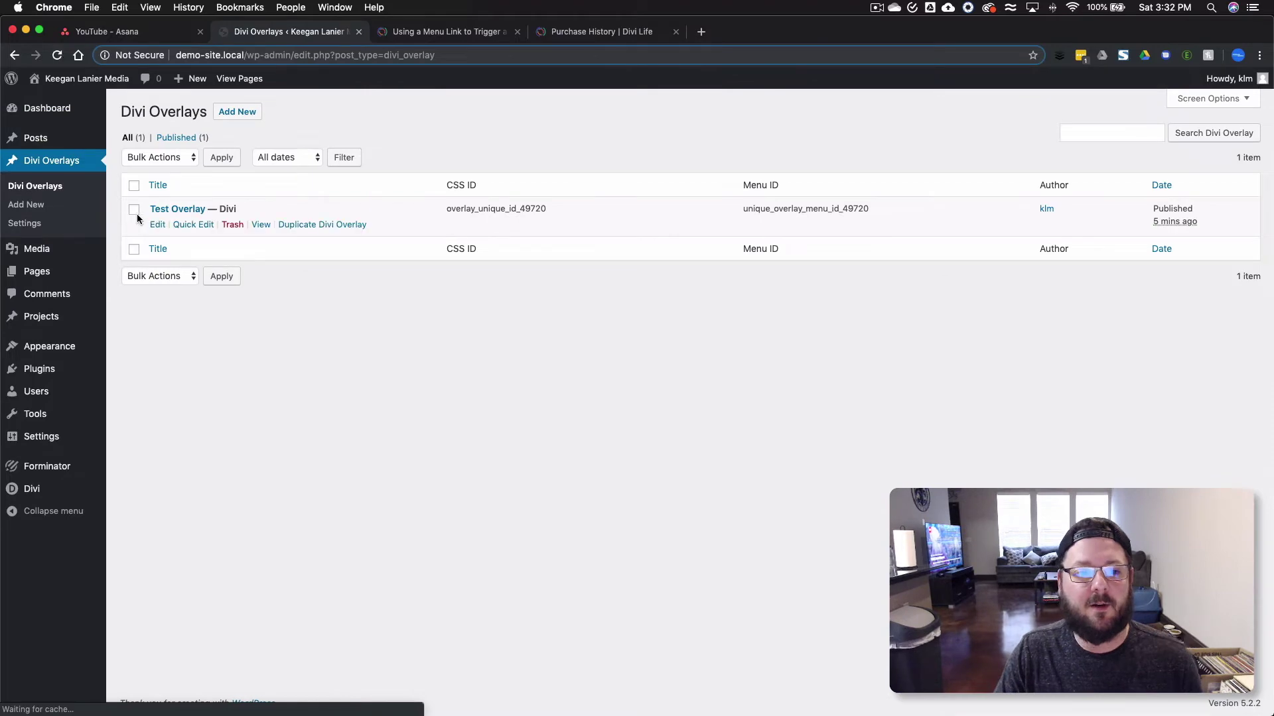
left_click(158, 225)
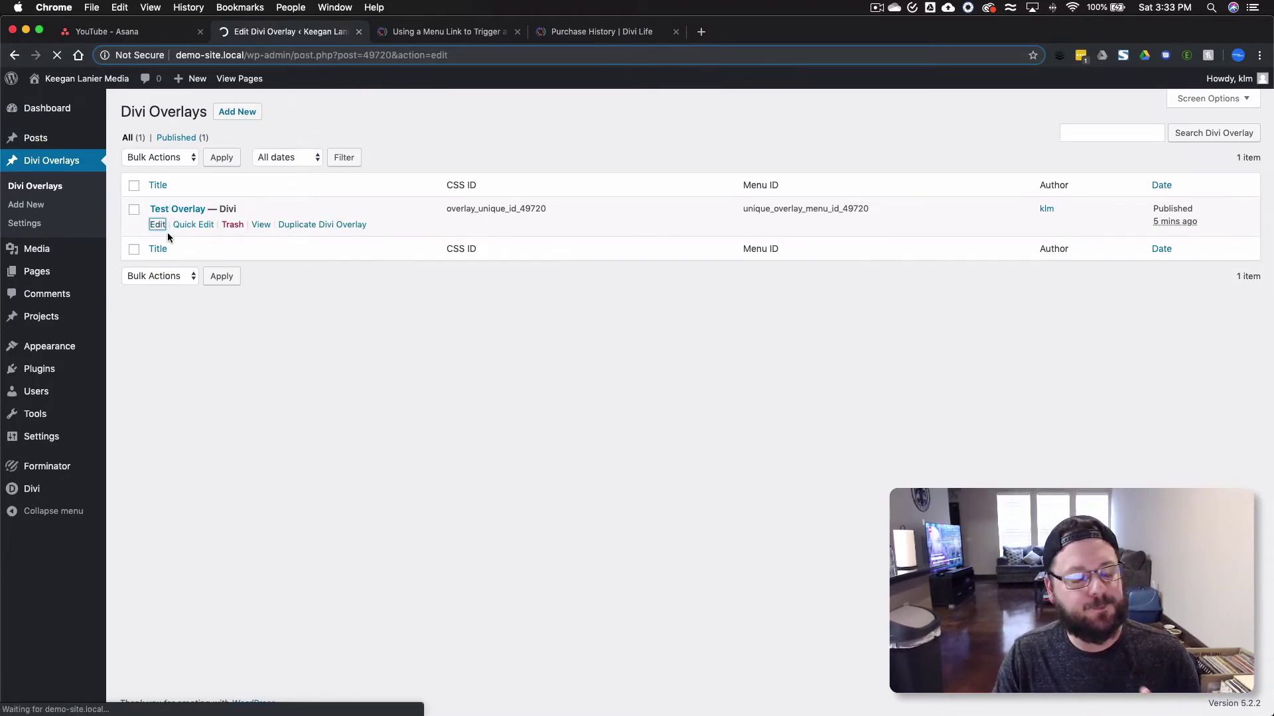
scroll(337, 308, "down", 20)
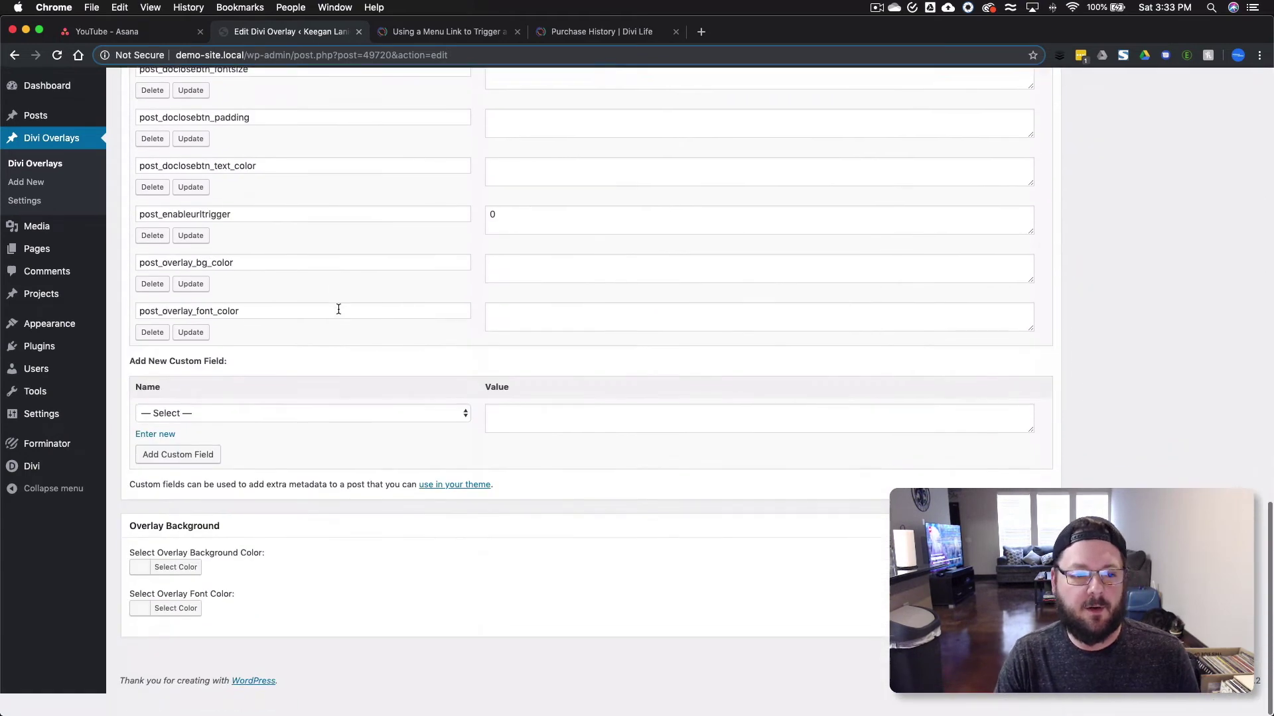
- Try the Overlay Background and font colour pickers, lightening the background colour
left_click(137, 590)
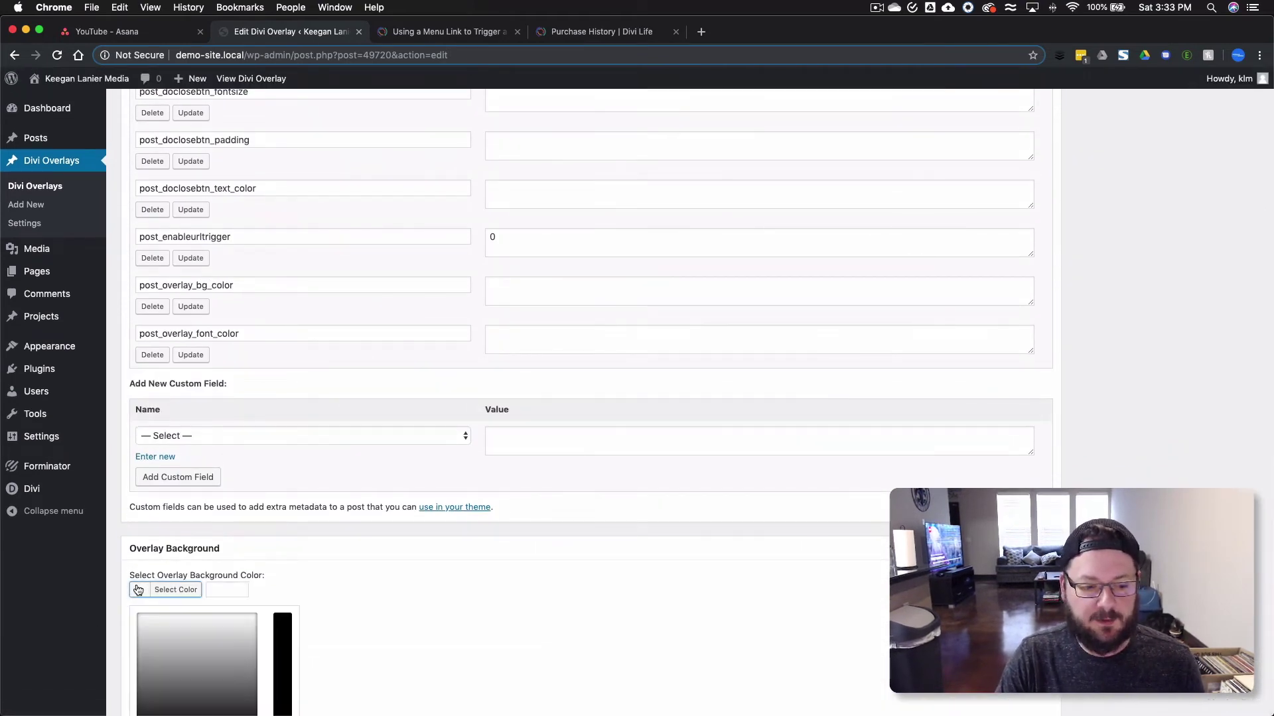
scroll(290, 576, "down", 3)
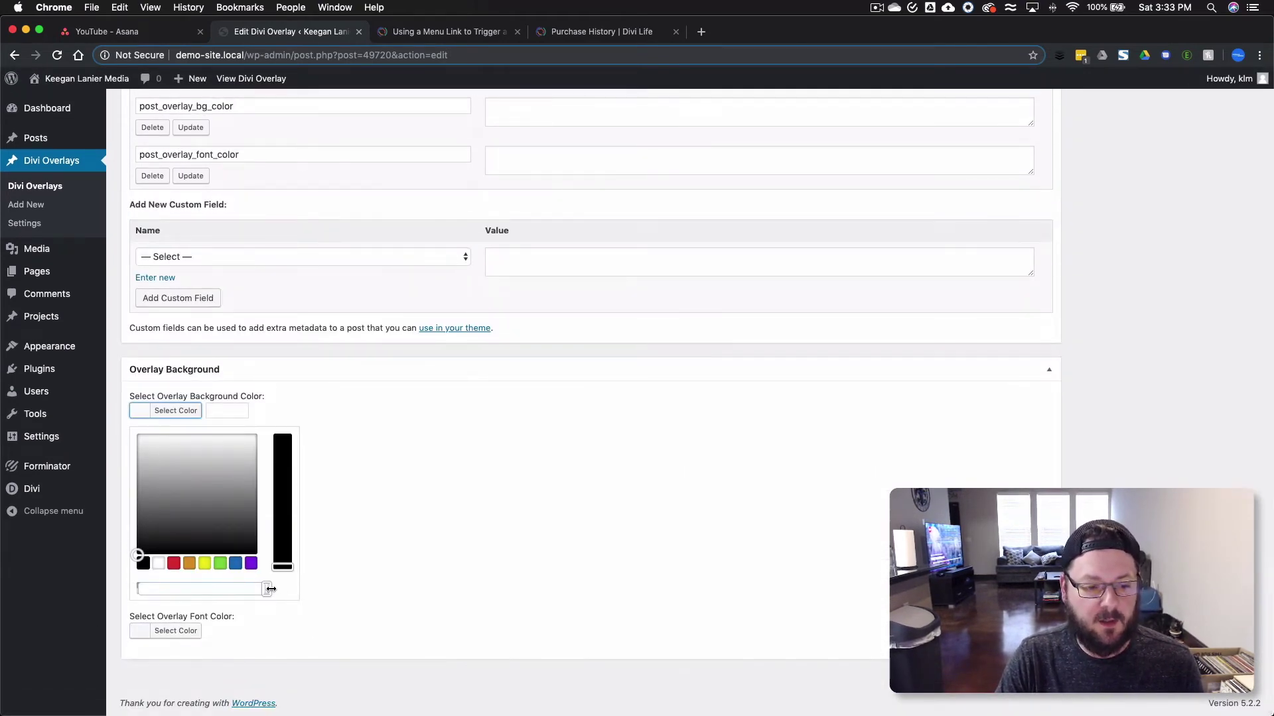
left_click_drag(271, 589, 140, 590)
left_click(161, 555)
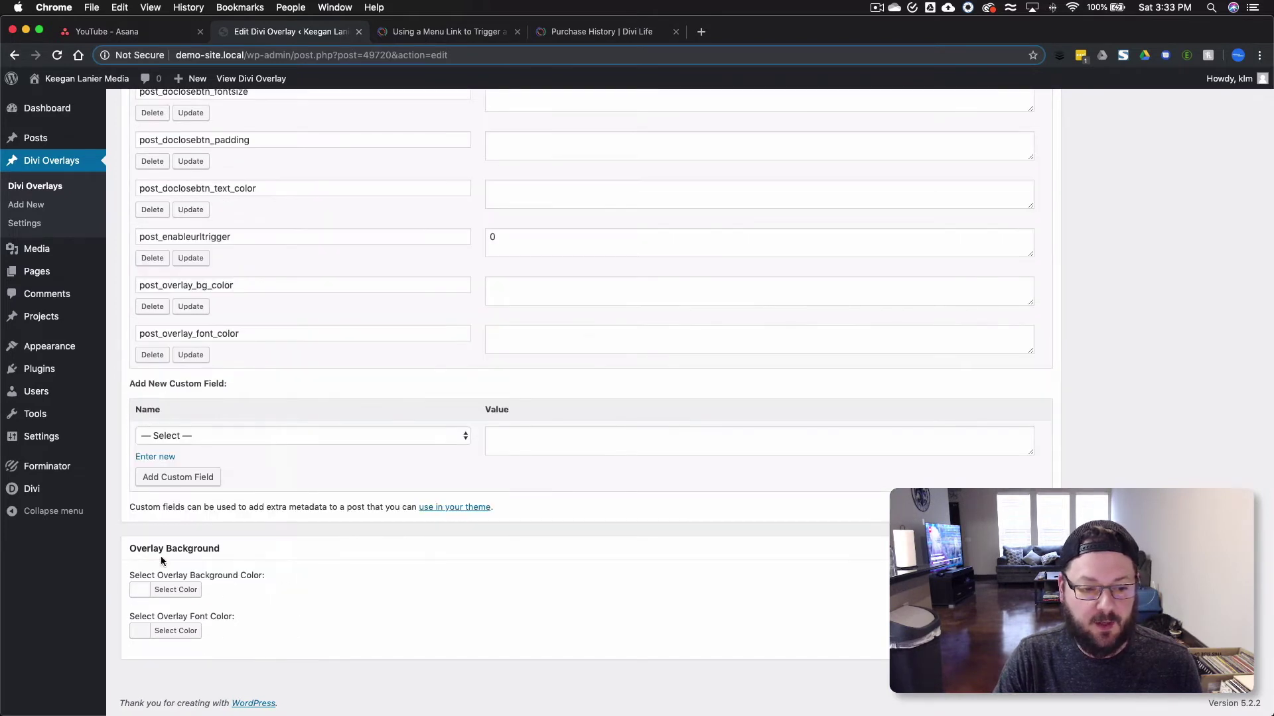
left_click(174, 631)
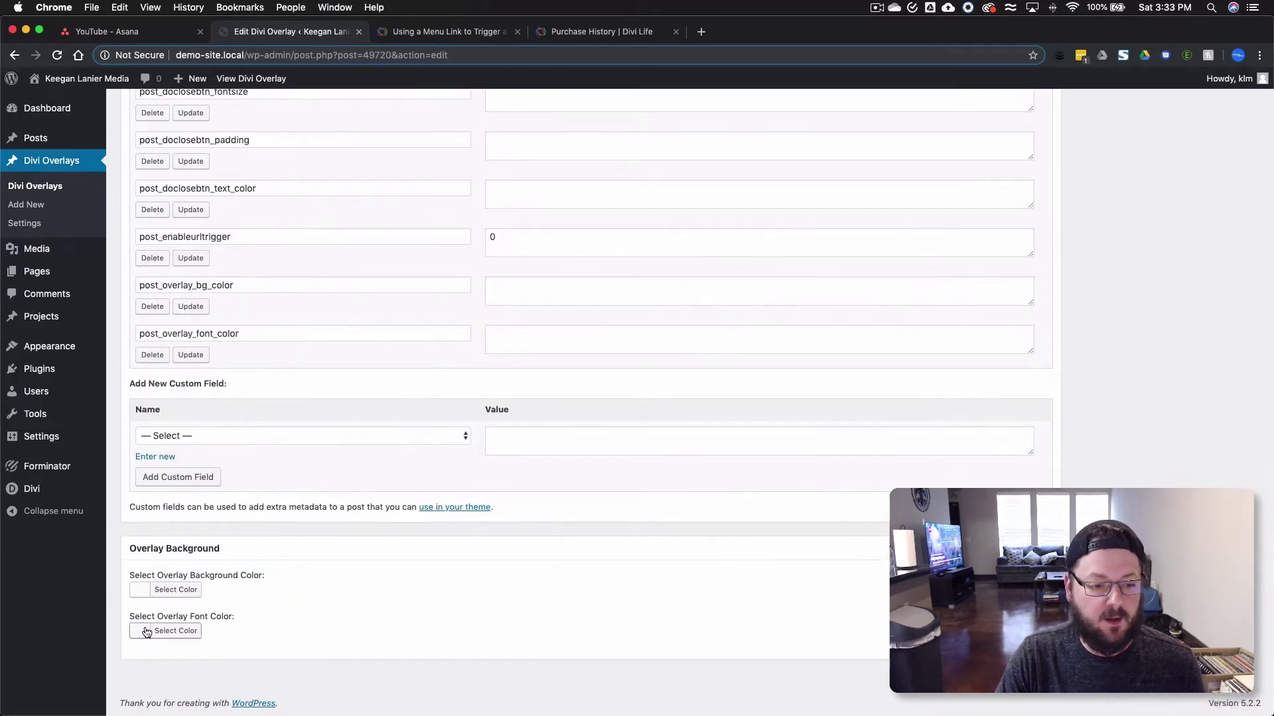
scroll(213, 603, "down", 3)
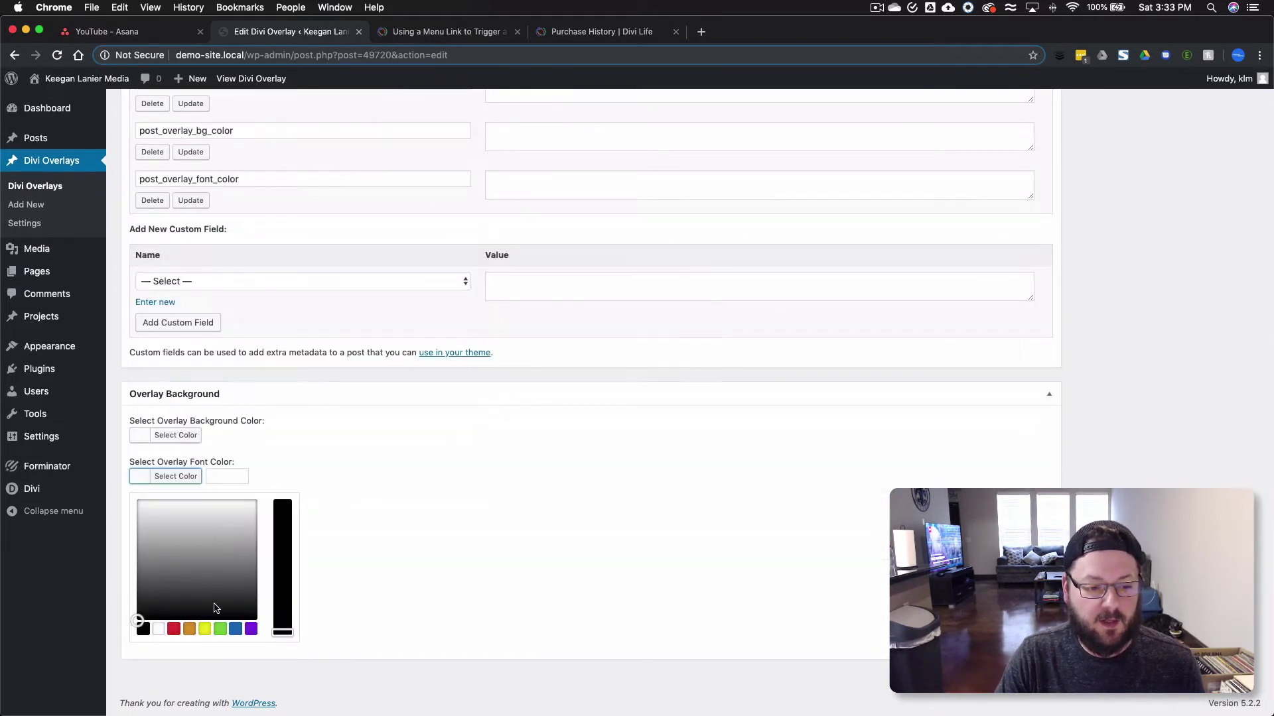
left_click(218, 459)
scroll(1054, 453, "up", 10)
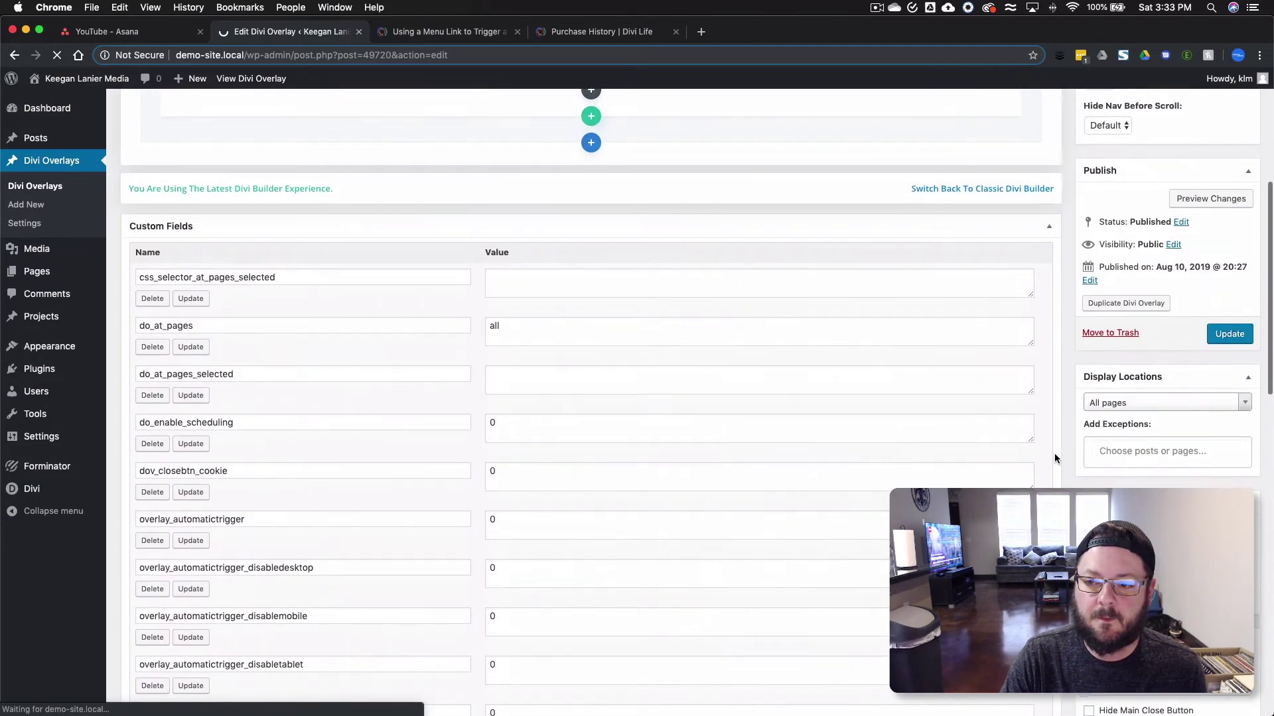
- Enable Customize Close Button and give the close button a white background
scroll(1053, 453, "down", 4)
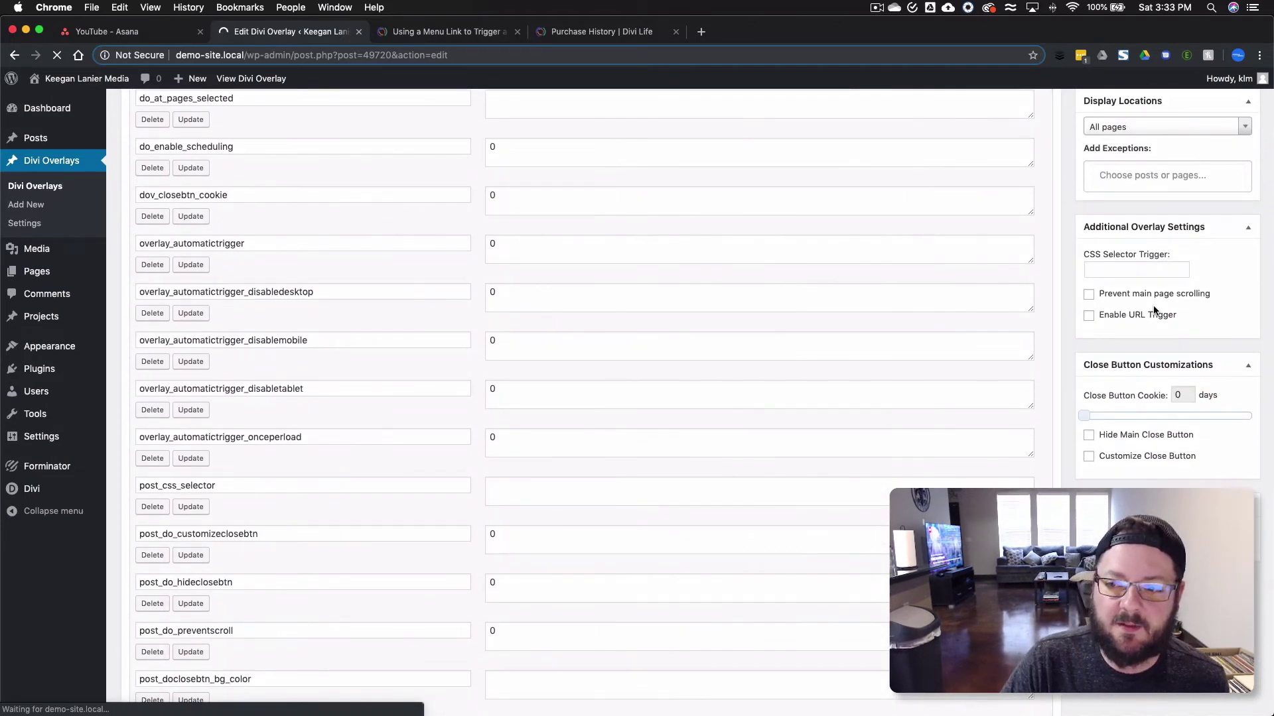
left_click(1088, 456)
scroll(1088, 398, "down", 3)
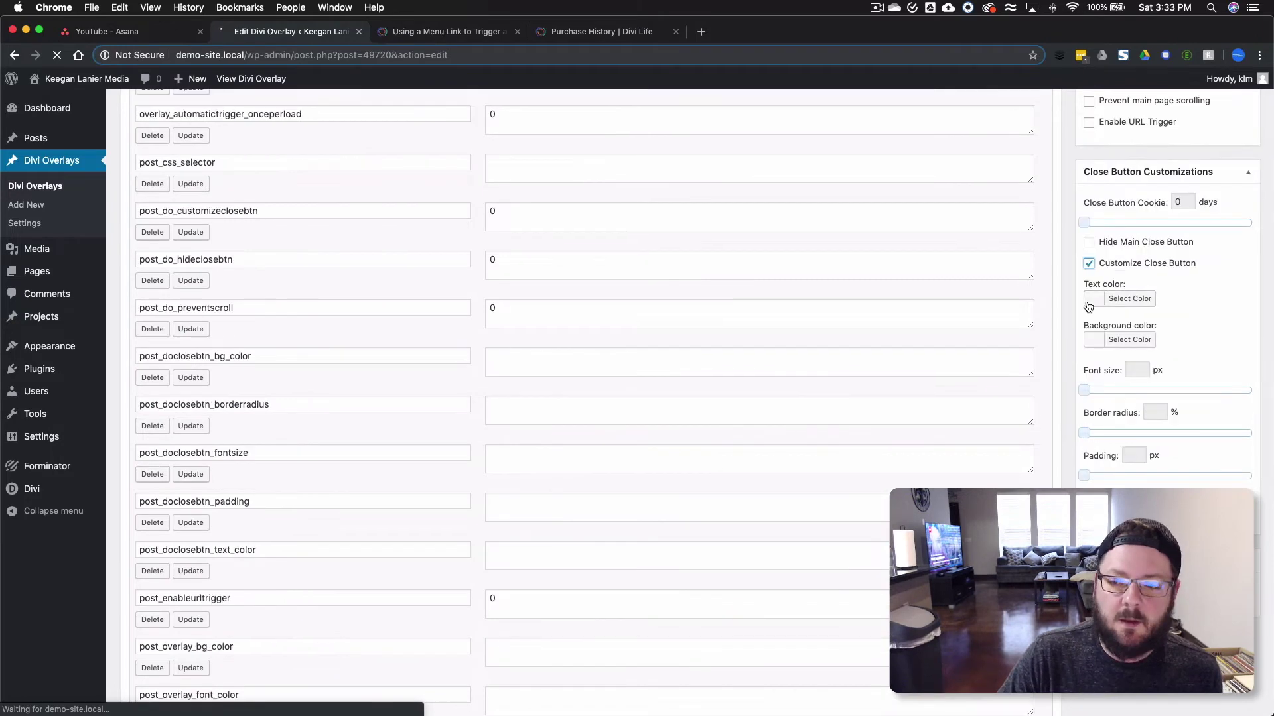
left_click(1094, 298)
left_click(1095, 298)
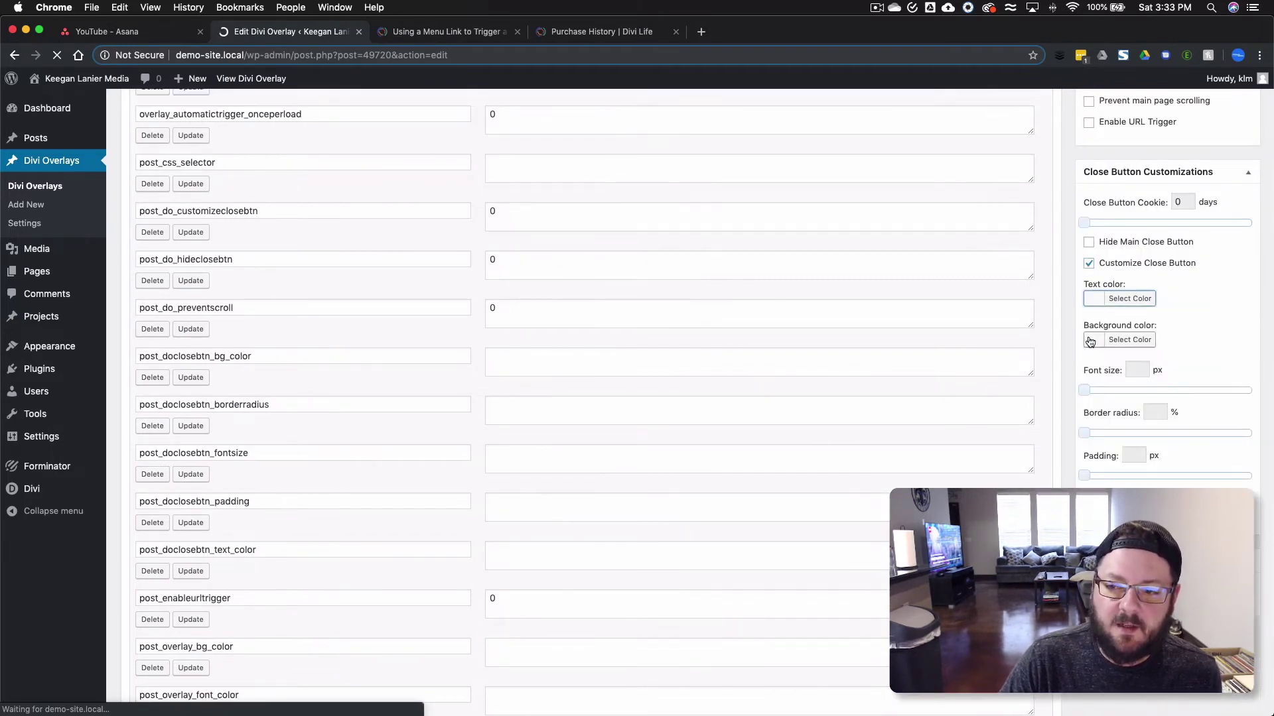
left_click(1095, 340)
left_click(1114, 476)
- Set the close button text to blue #1877f2, 61 px font and 9 px padding, and update the overlay
left_click(1094, 299)
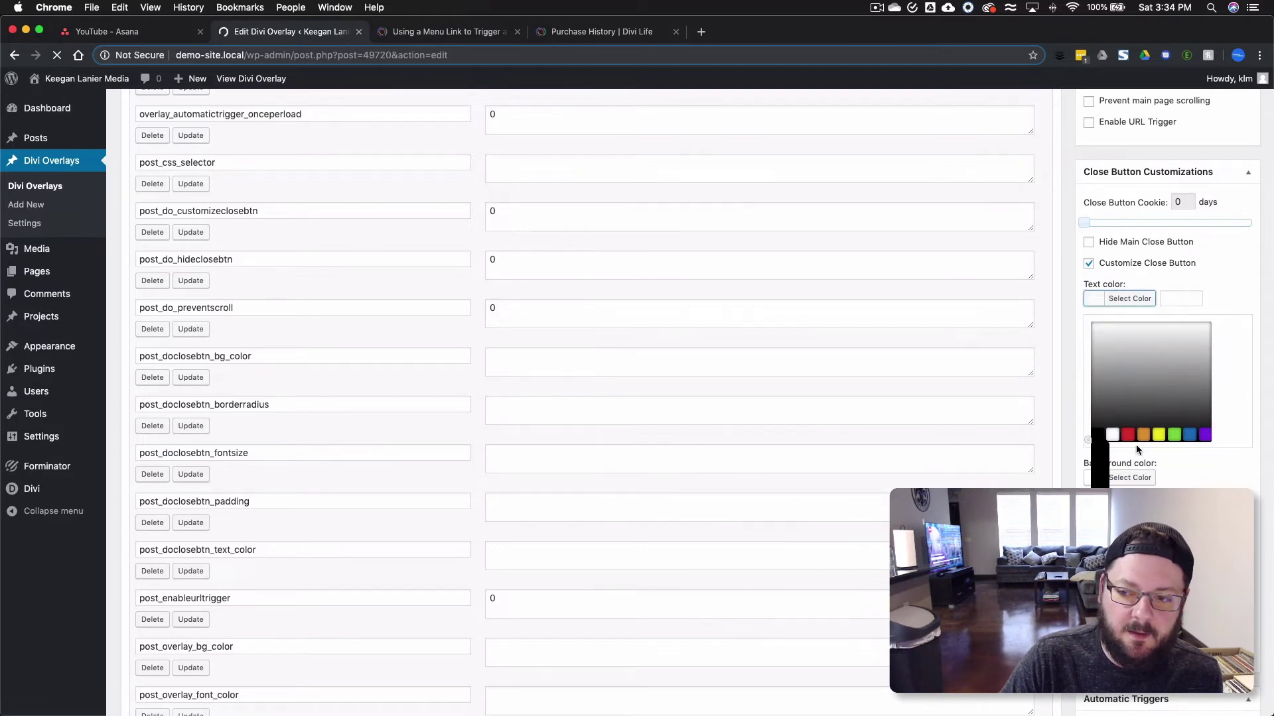
left_click(1180, 299)
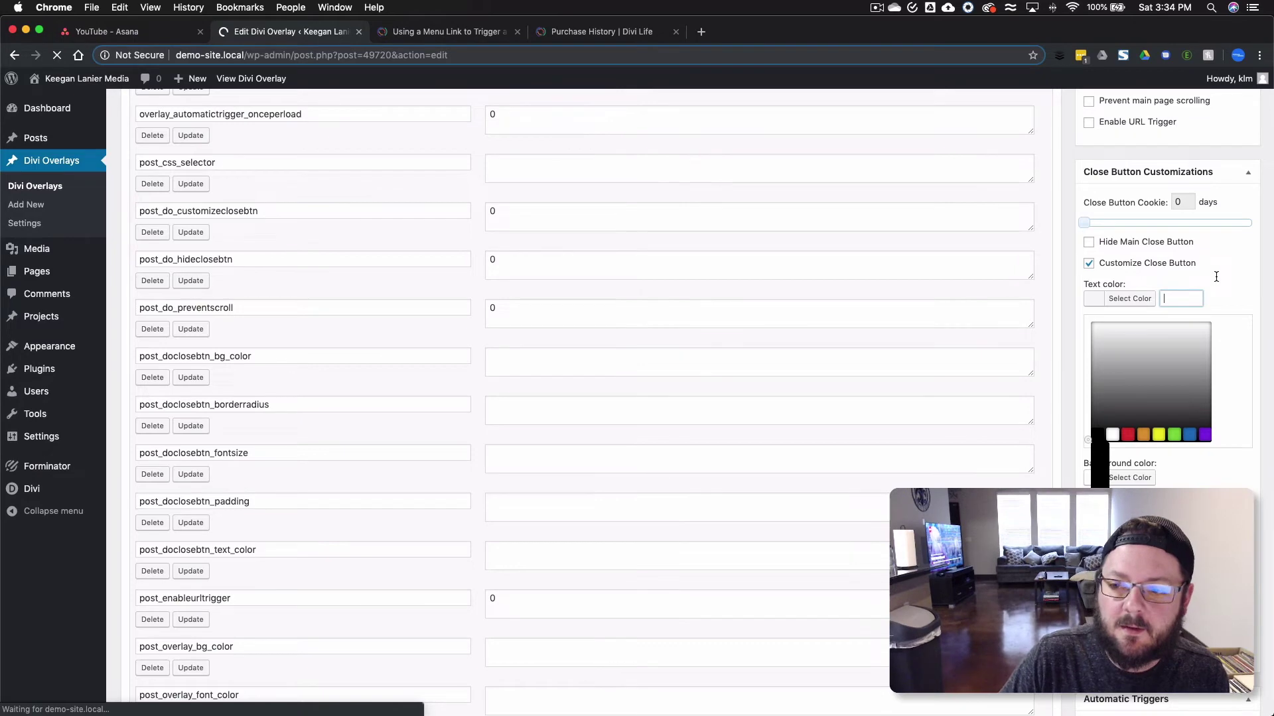
type("#1877f2")
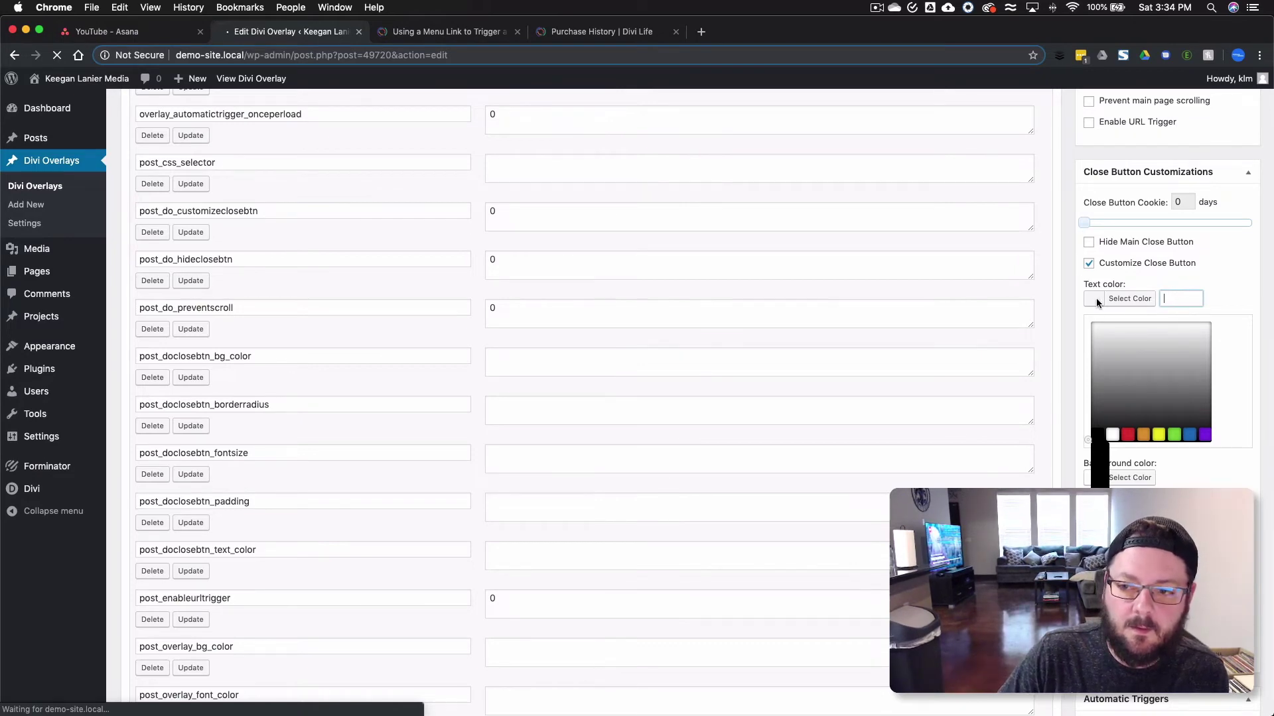
left_click(1101, 473)
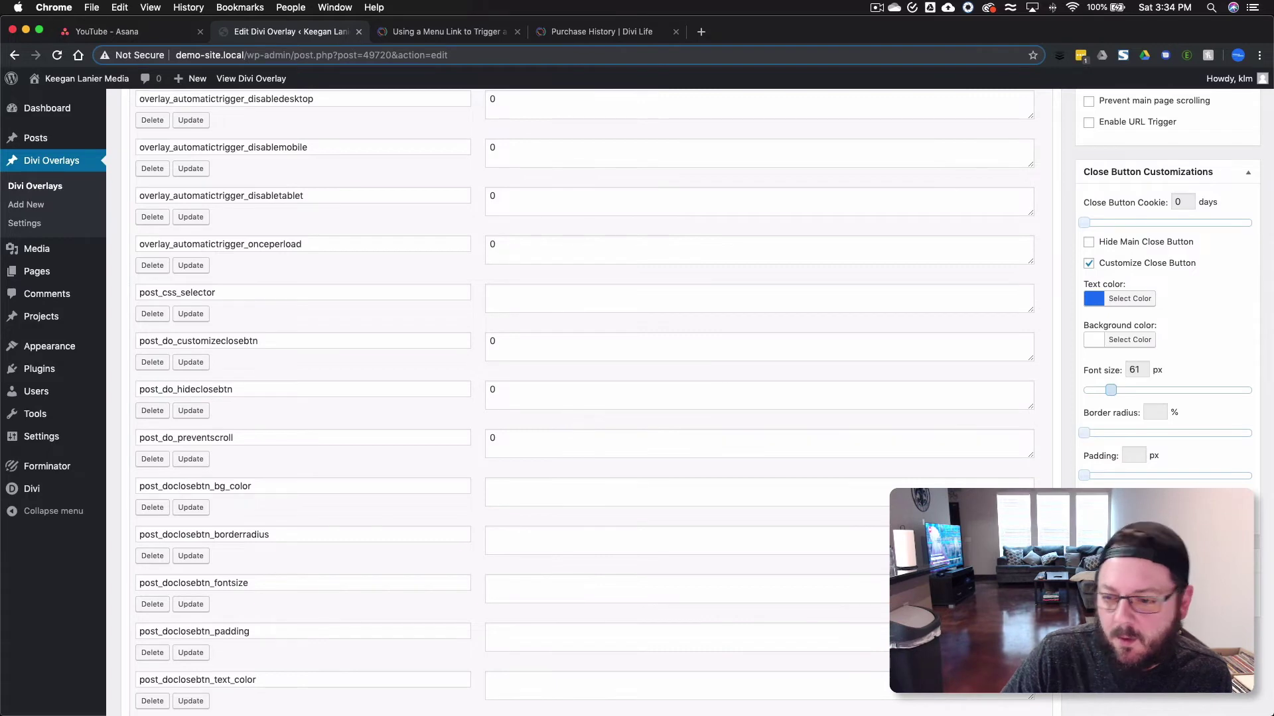
left_click_drag(1086, 476, 1100, 476)
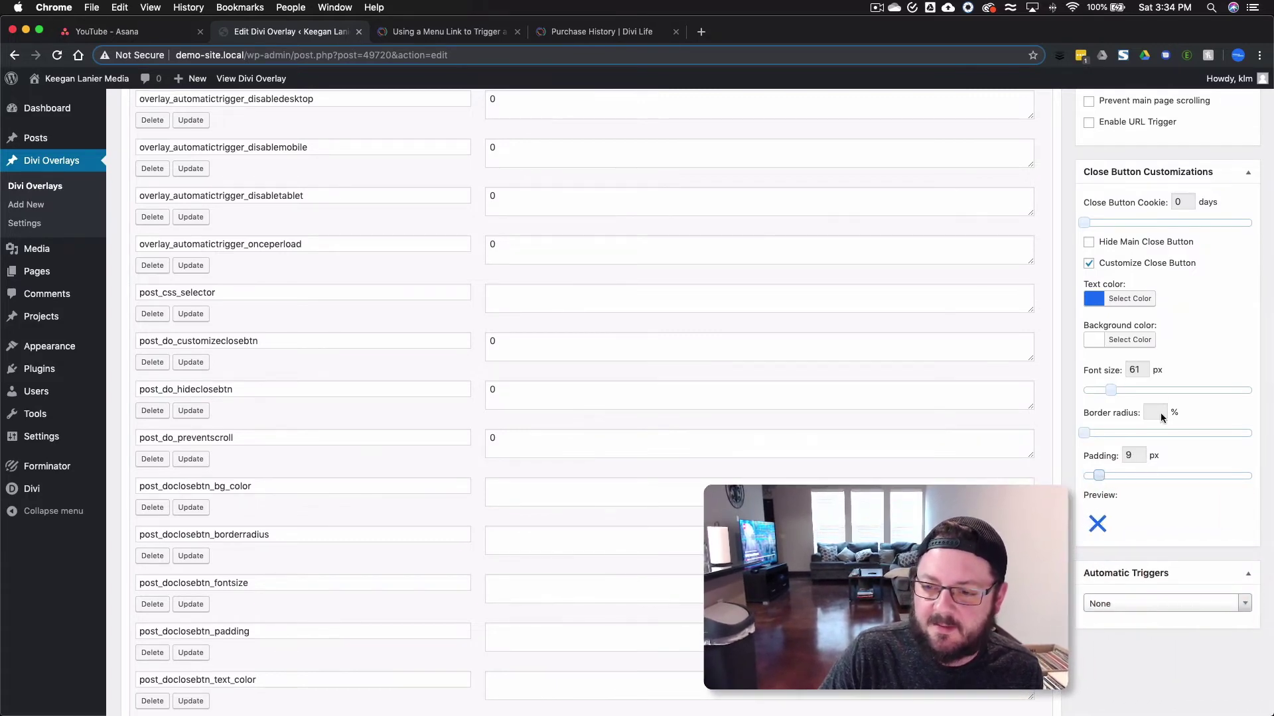
scroll(1159, 412, "up", 20)
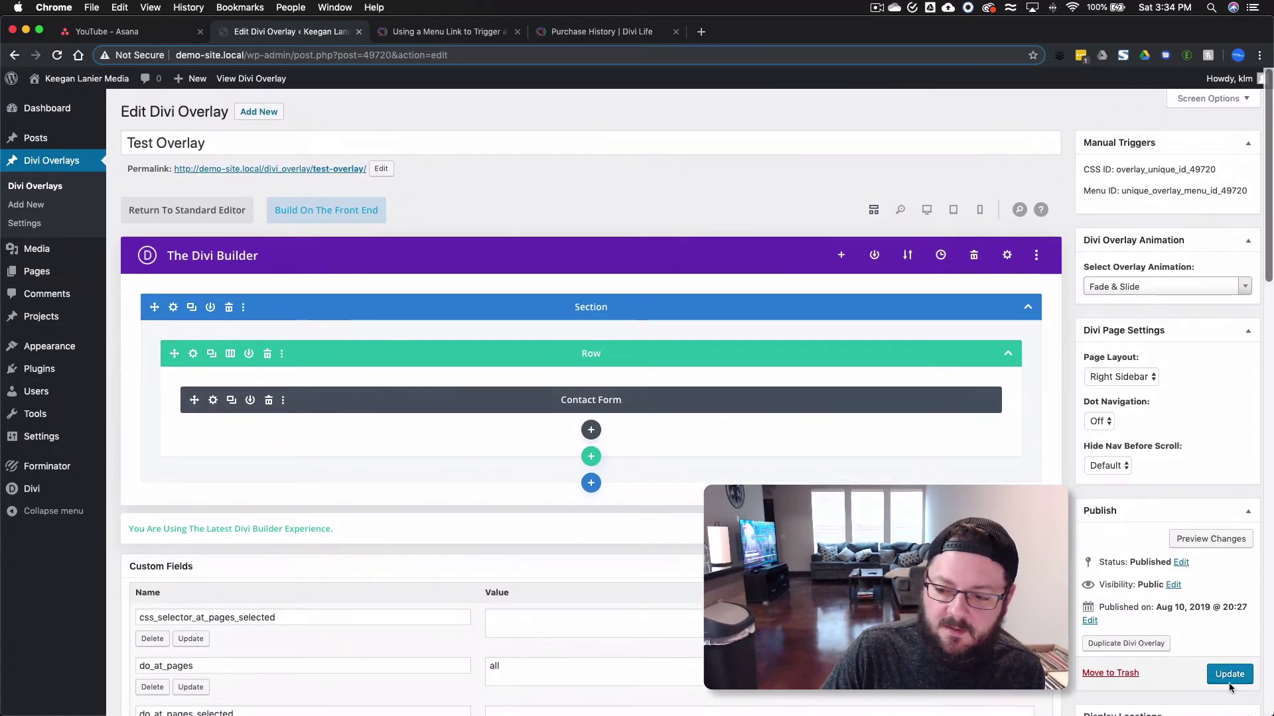
left_click(1228, 674)
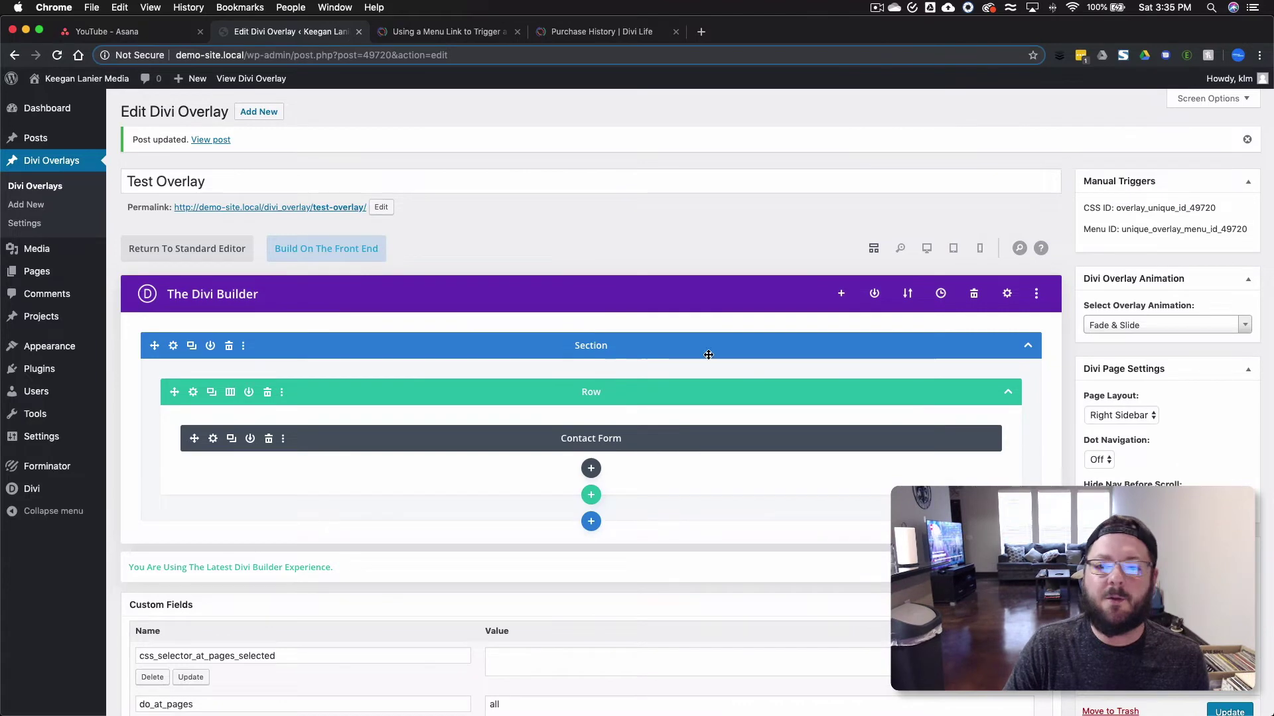
left_click(927, 249)
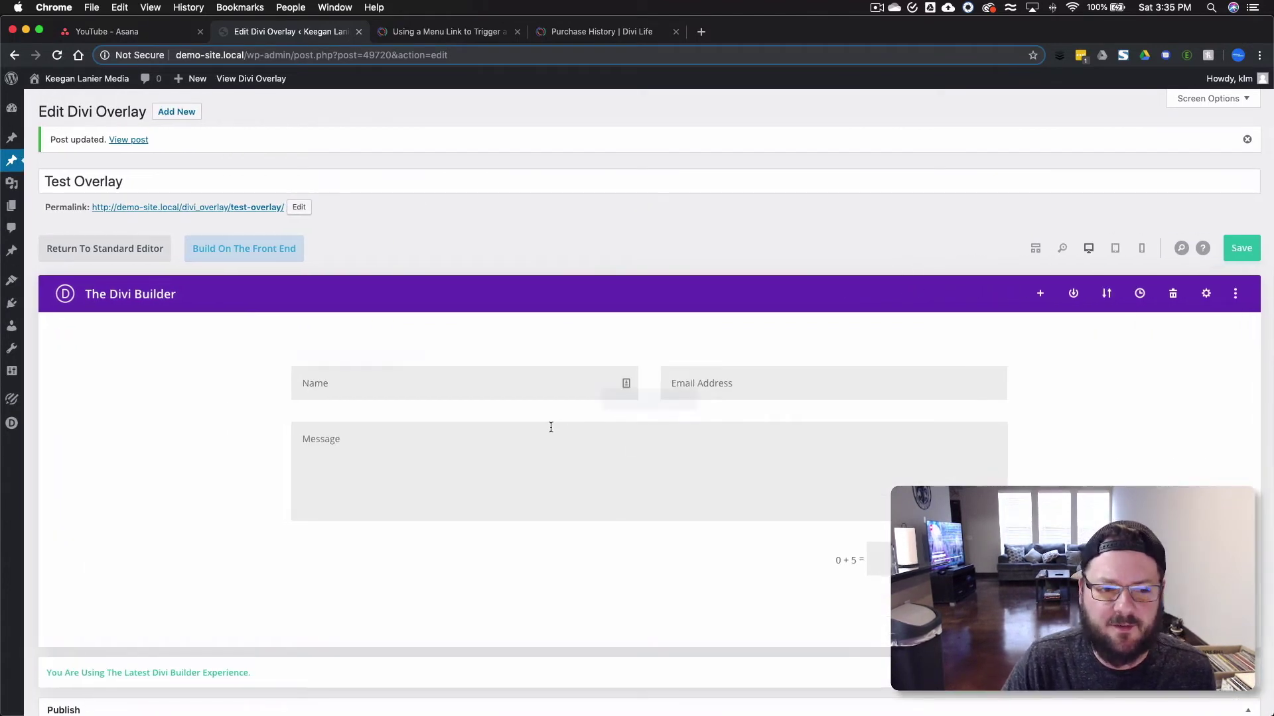
- Make the section background fully transparent, rgba(0,0,0,0)
left_click(72, 329)
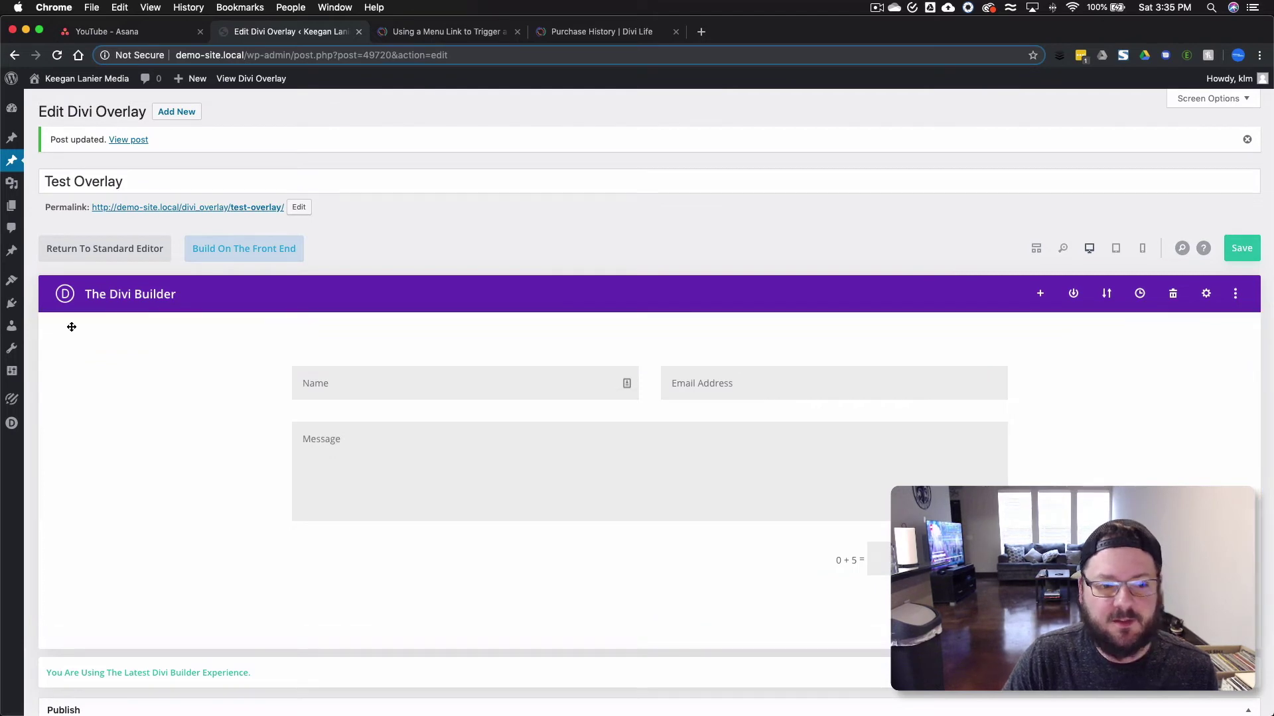
left_click(150, 252)
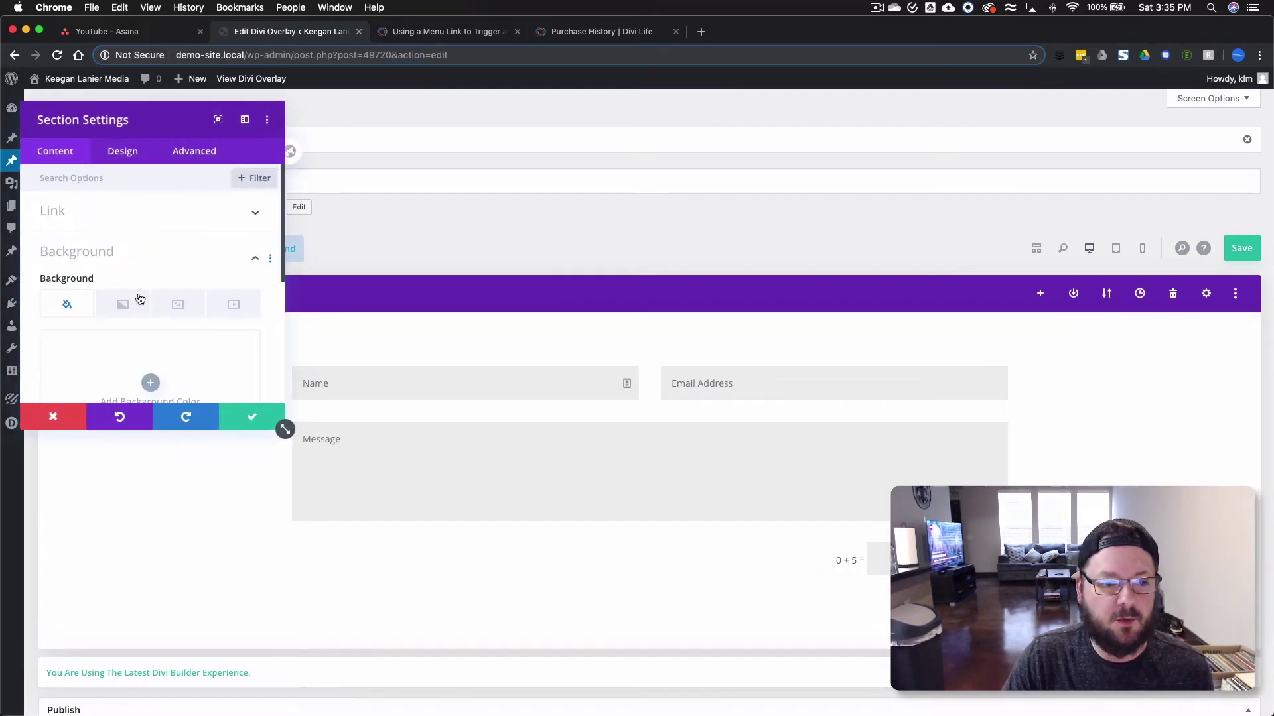
left_click(149, 313)
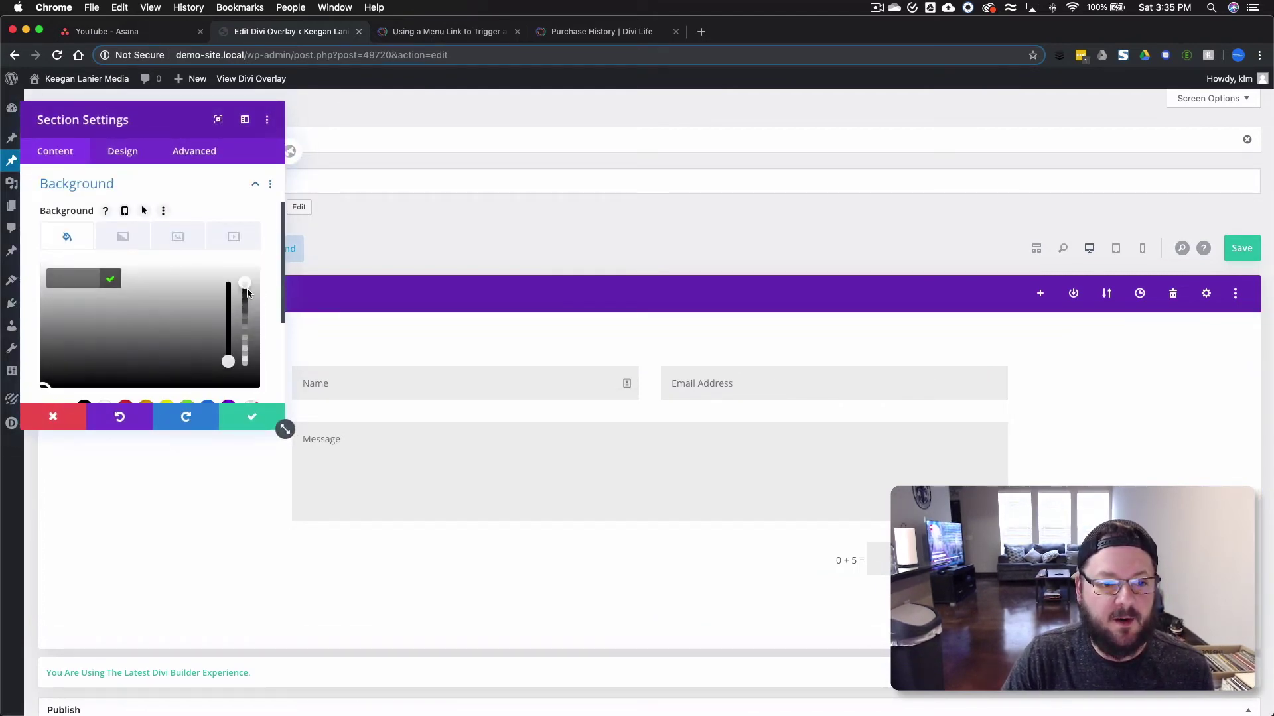
left_click(246, 360)
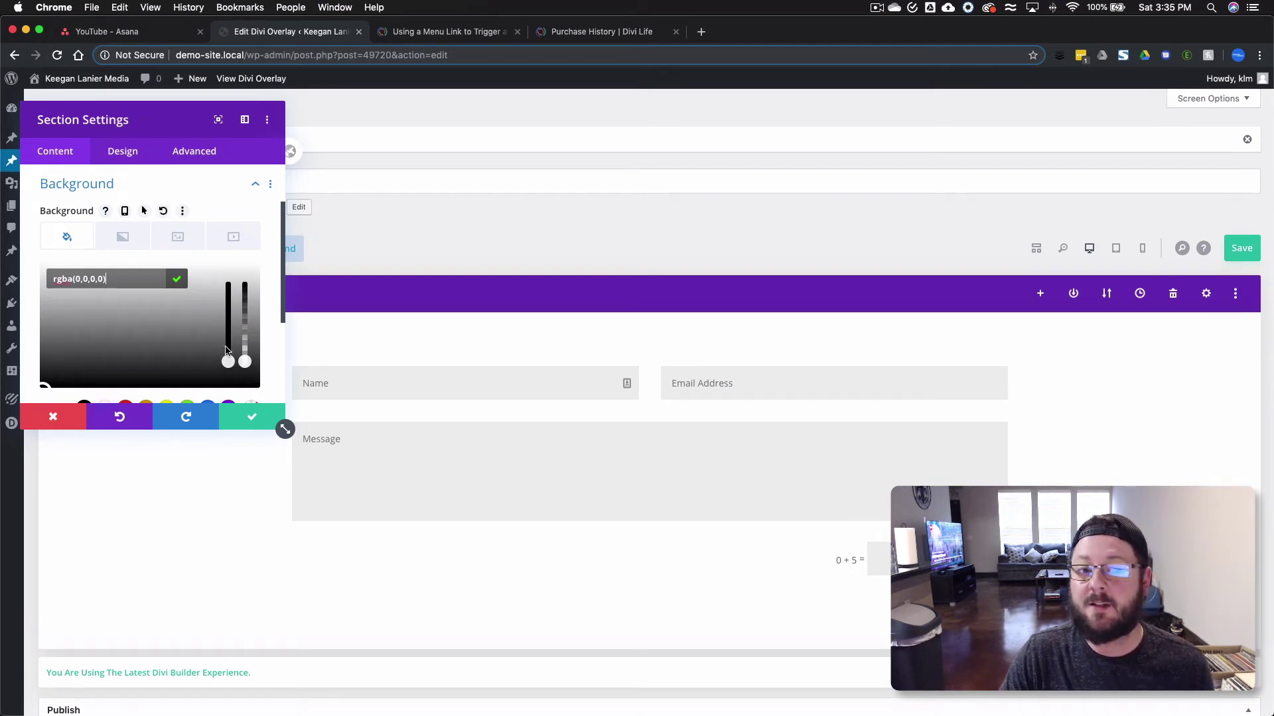
- Set section width to 48% desktop centred, 96% tablet and 100% phone, then save
left_click(120, 154)
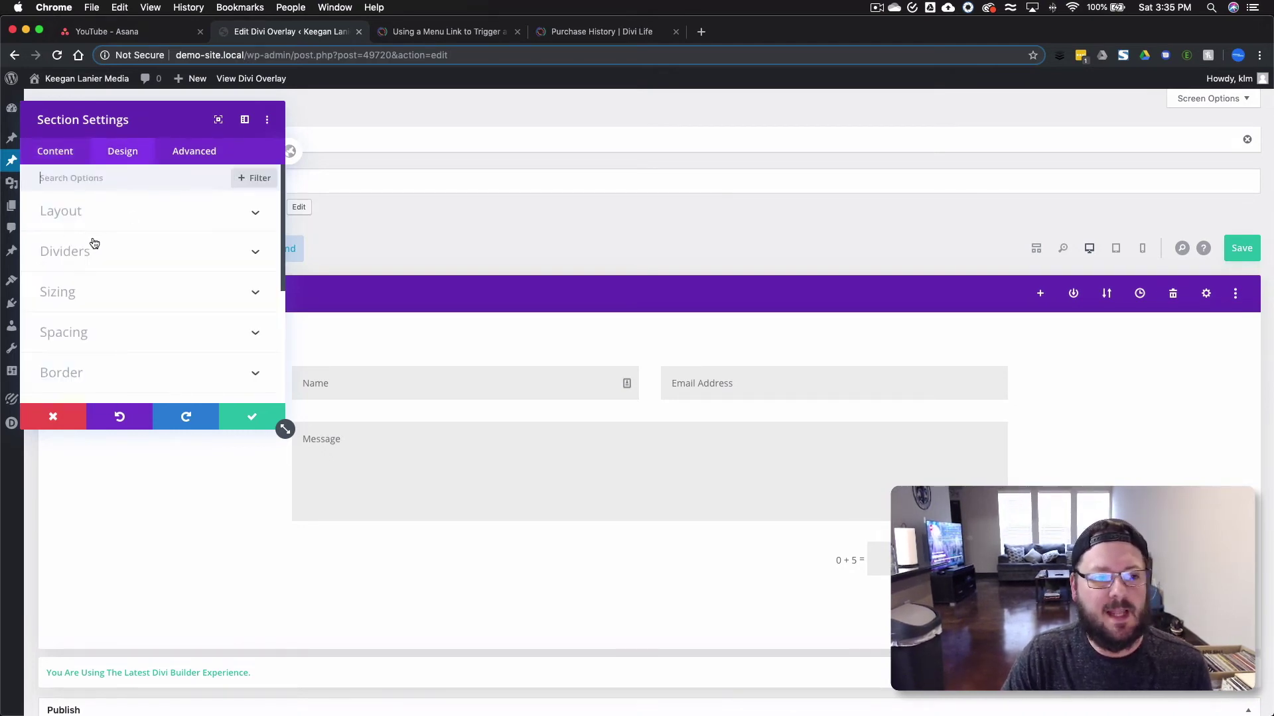
left_click(81, 289)
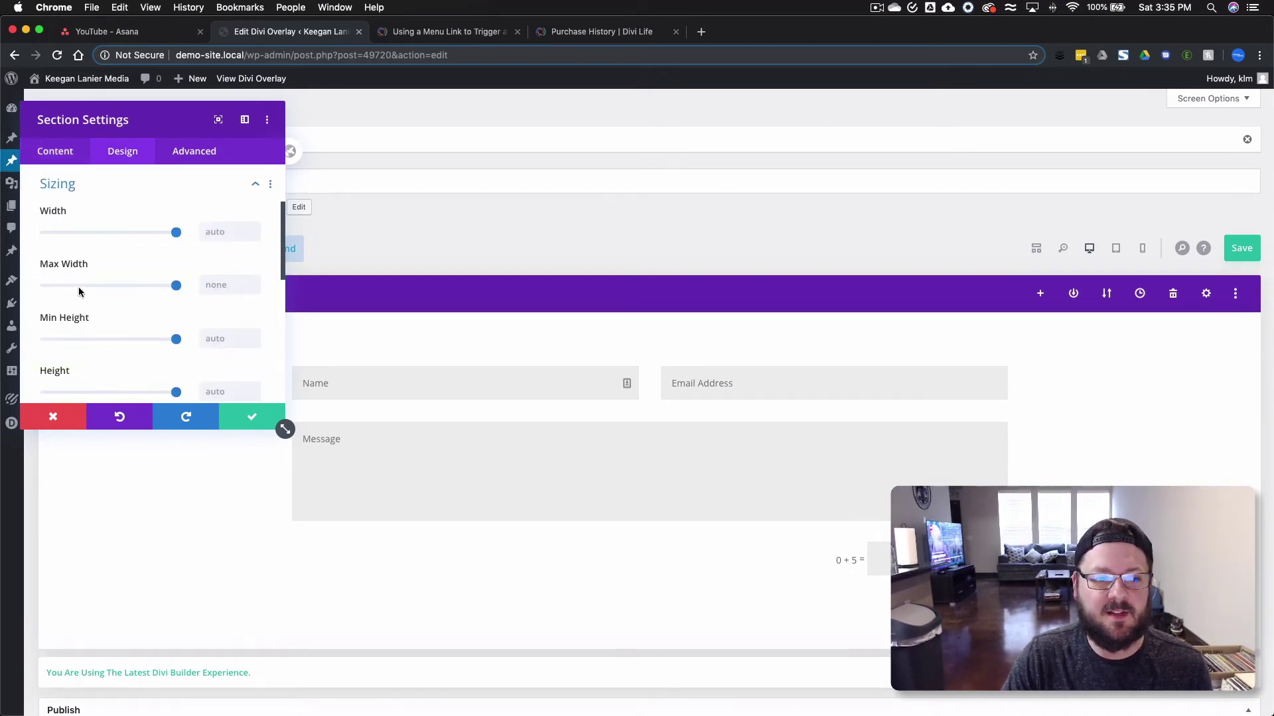
left_click(97, 210)
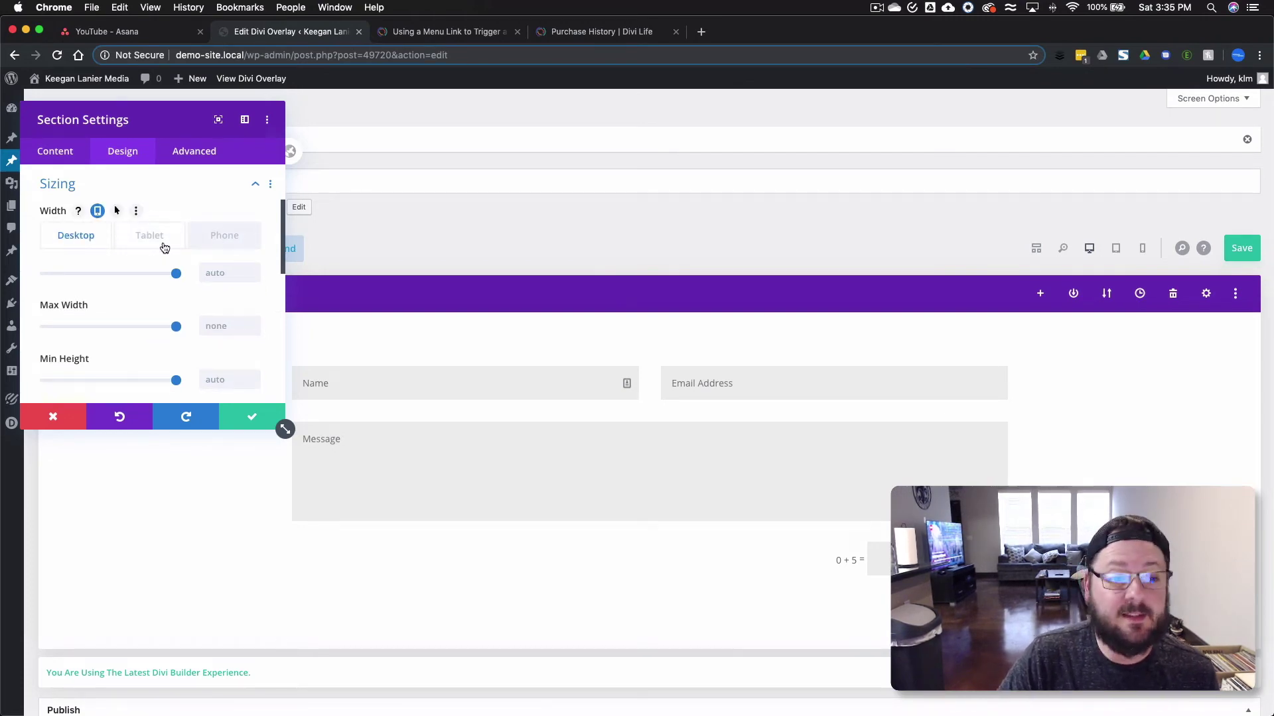
left_click_drag(176, 274, 109, 298)
left_click(150, 379)
scroll(136, 332, "up", 1)
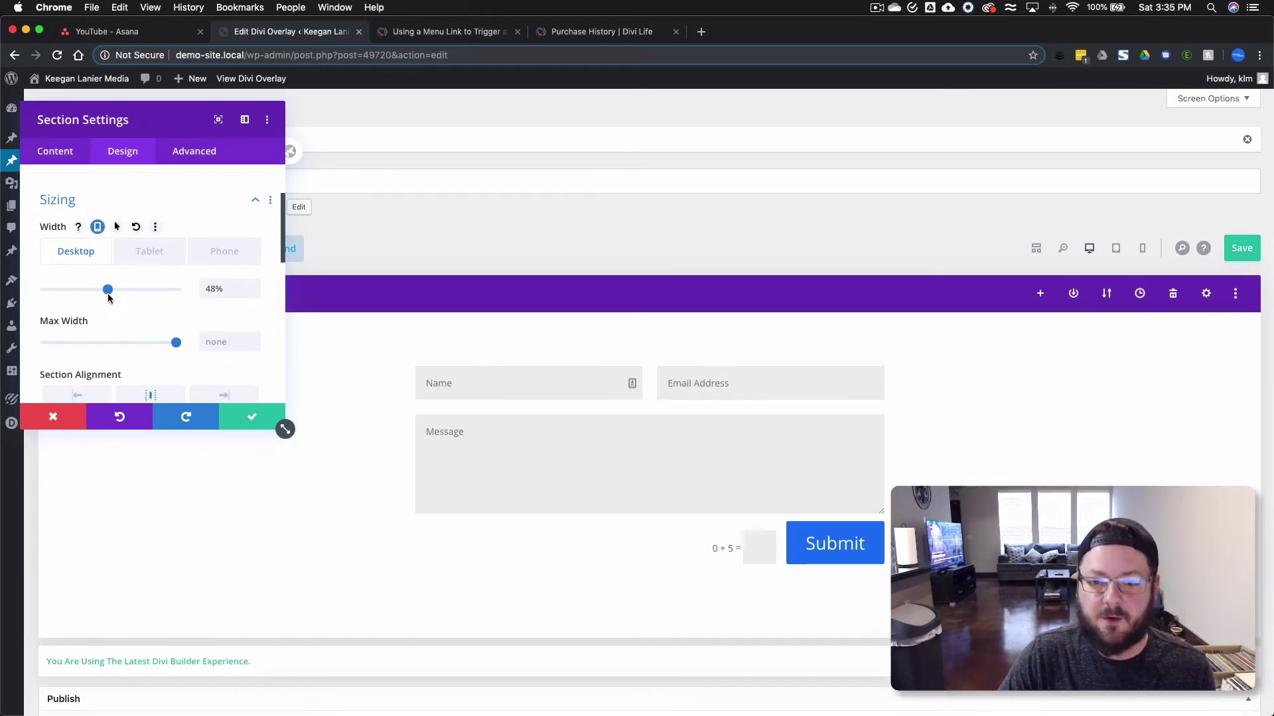
left_click(155, 258)
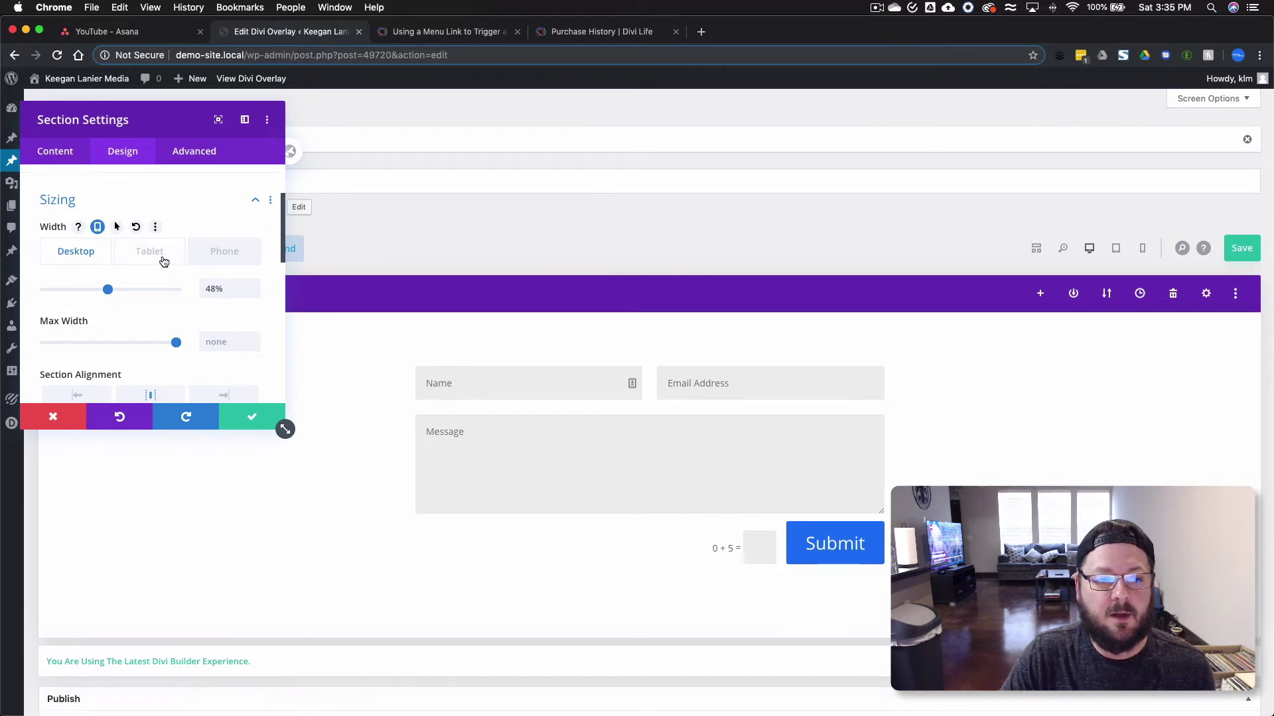
mouse_move(177, 295)
left_mouse_down()
mouse_move(156, 294)
mouse_move(171, 293)
left_mouse_up()
key("ctrl+shift+p")
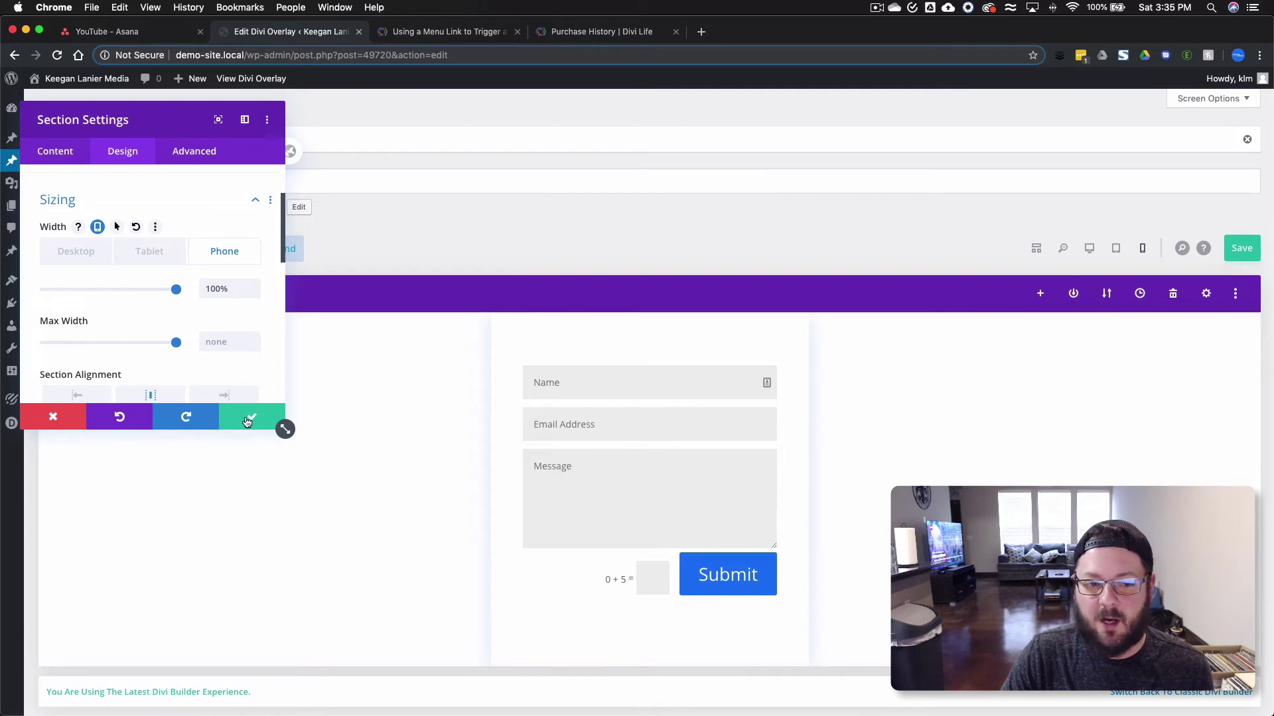
key("Escape")
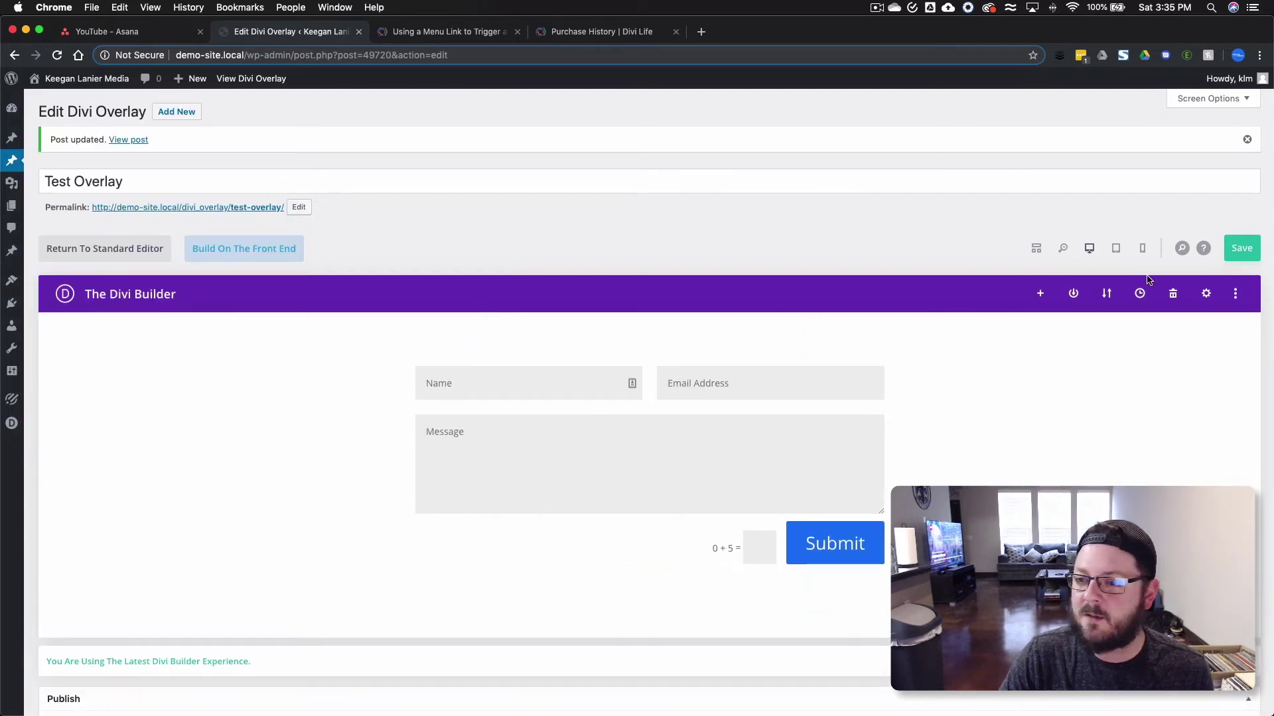
left_click(1237, 248)
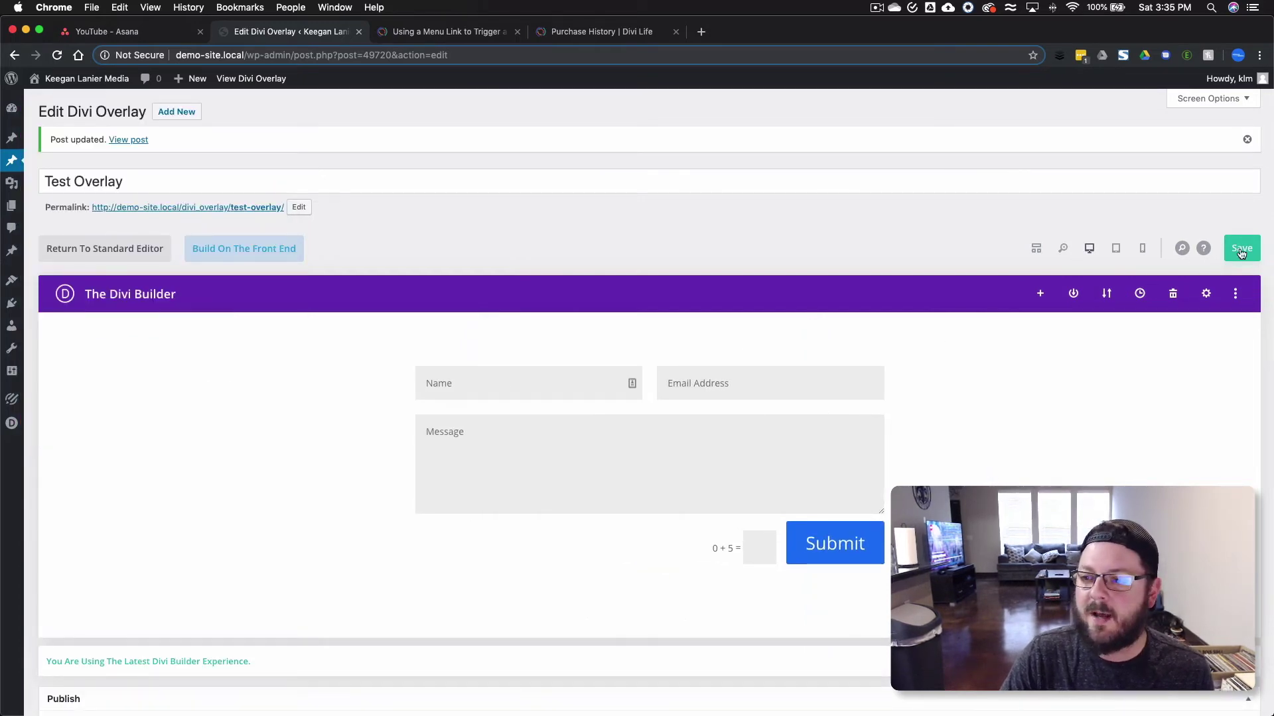
- On the front page in a new tab, open and close the narrower, centred Contact overlay twice
right_click(74, 81)
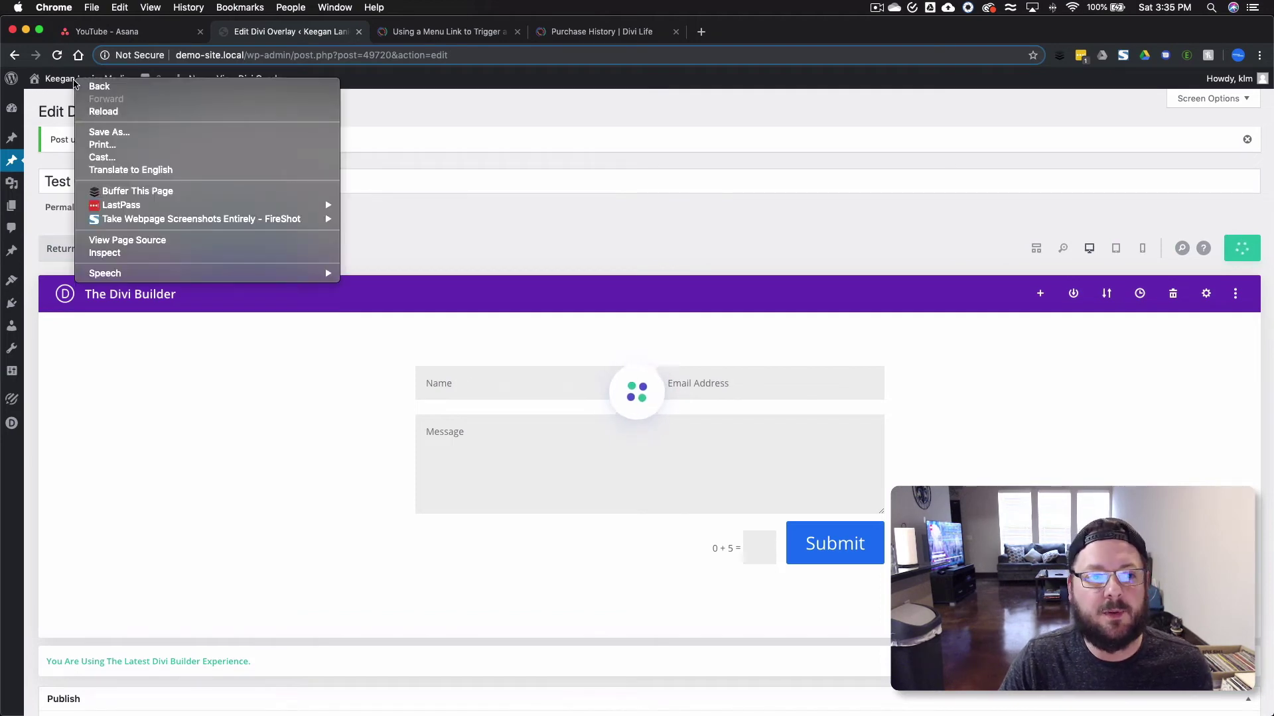
left_click(59, 117)
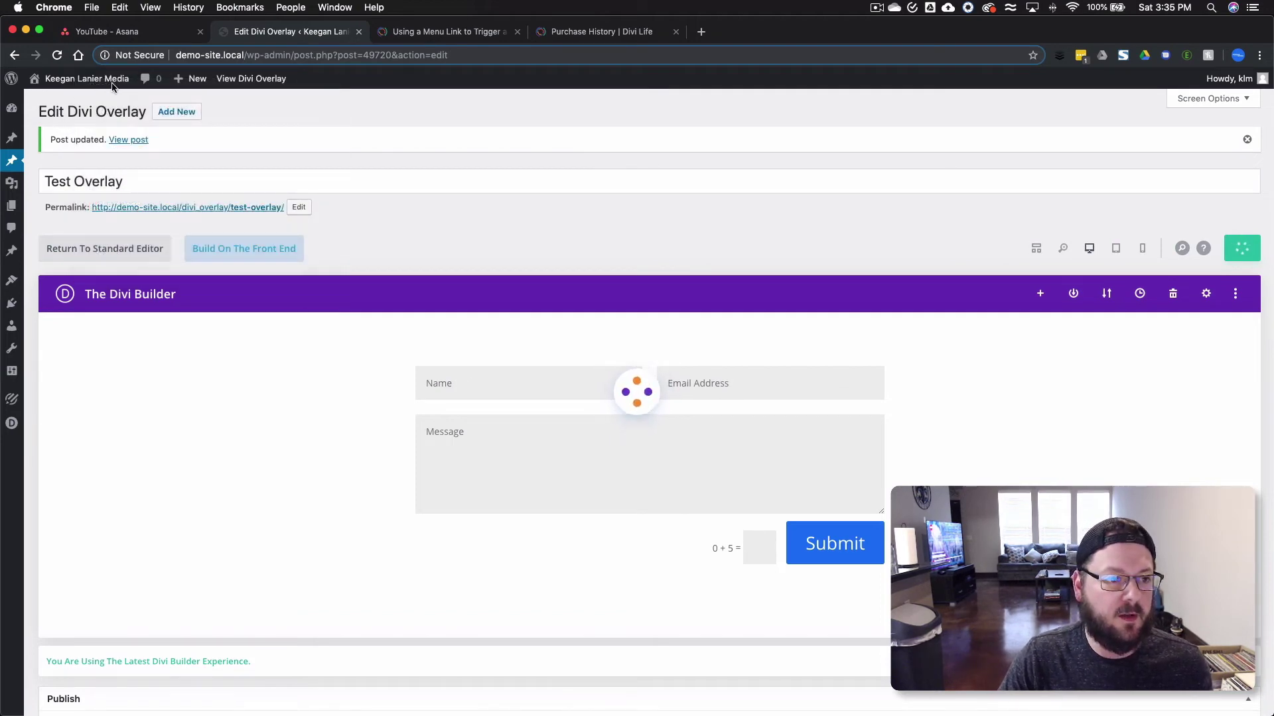
left_click(86, 78, "super")
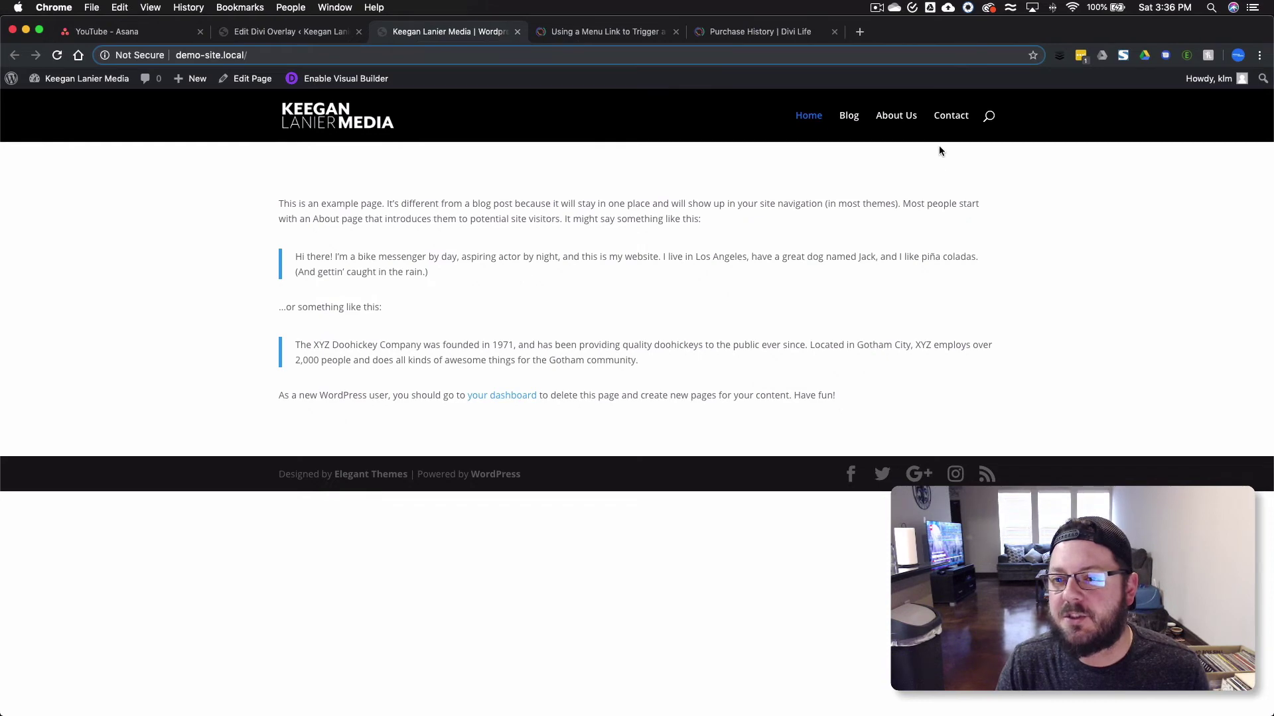
left_click(954, 122)
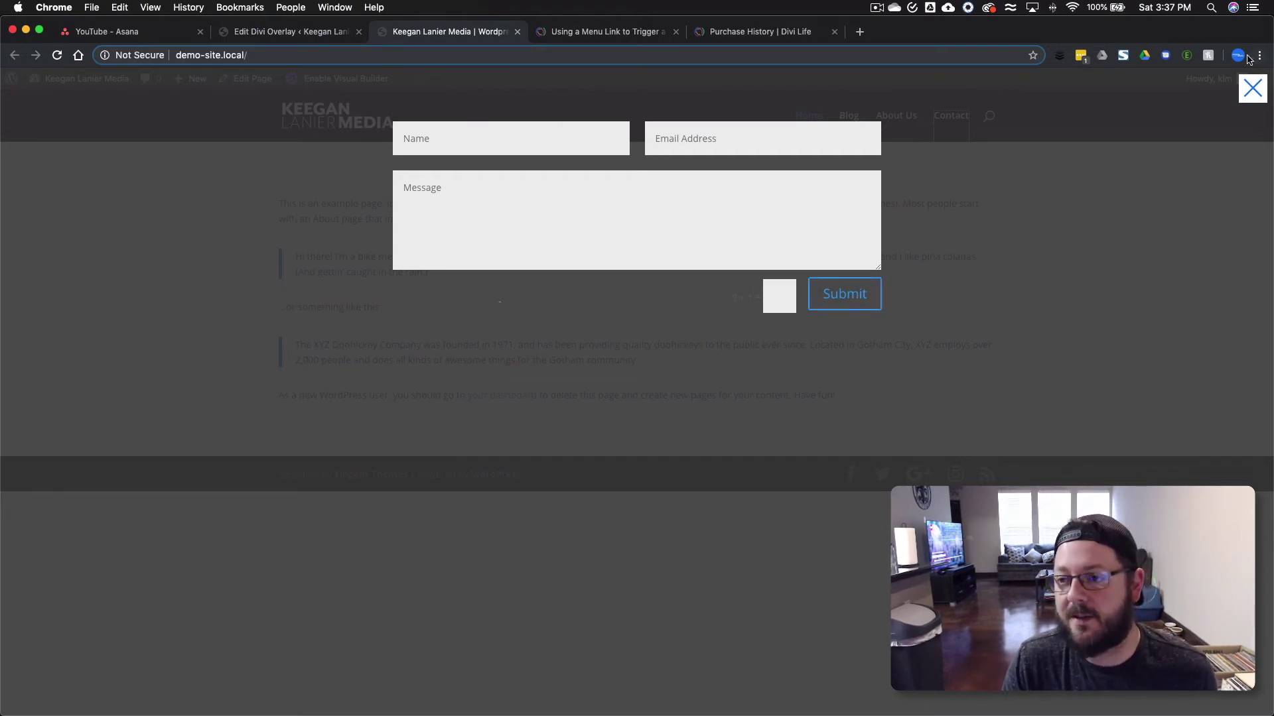
left_click(1251, 89)
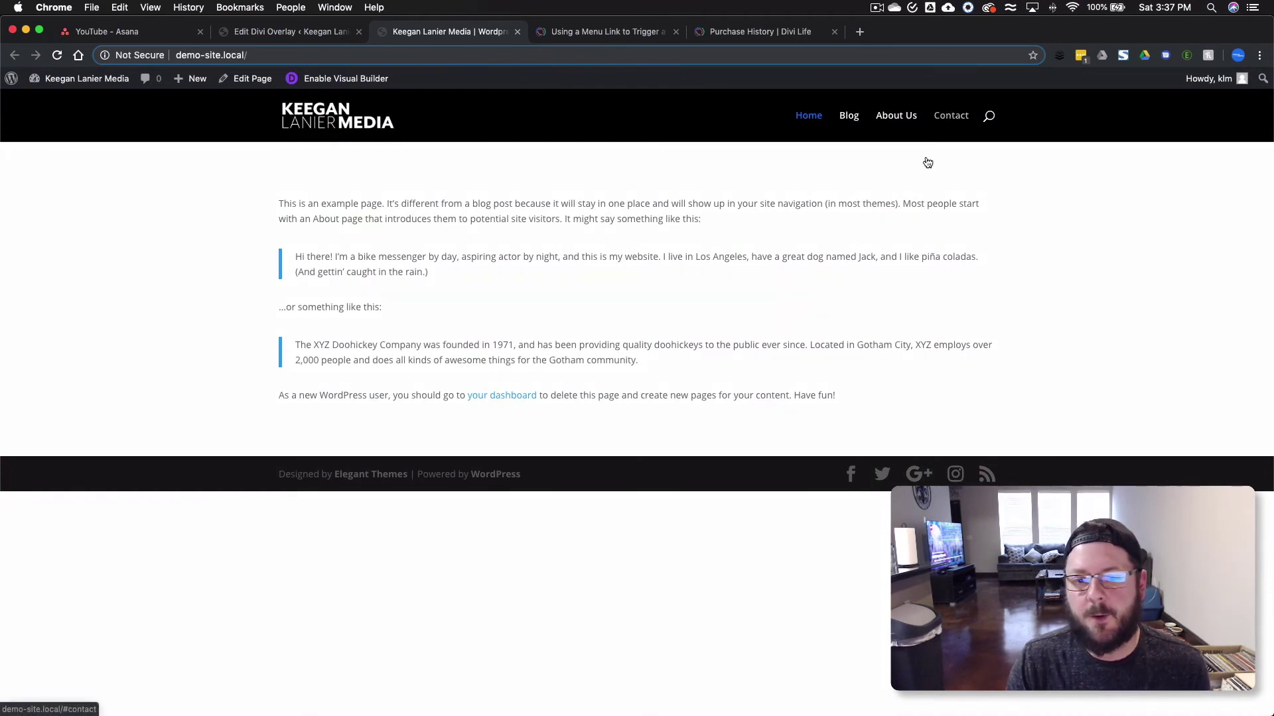
left_click(960, 122)
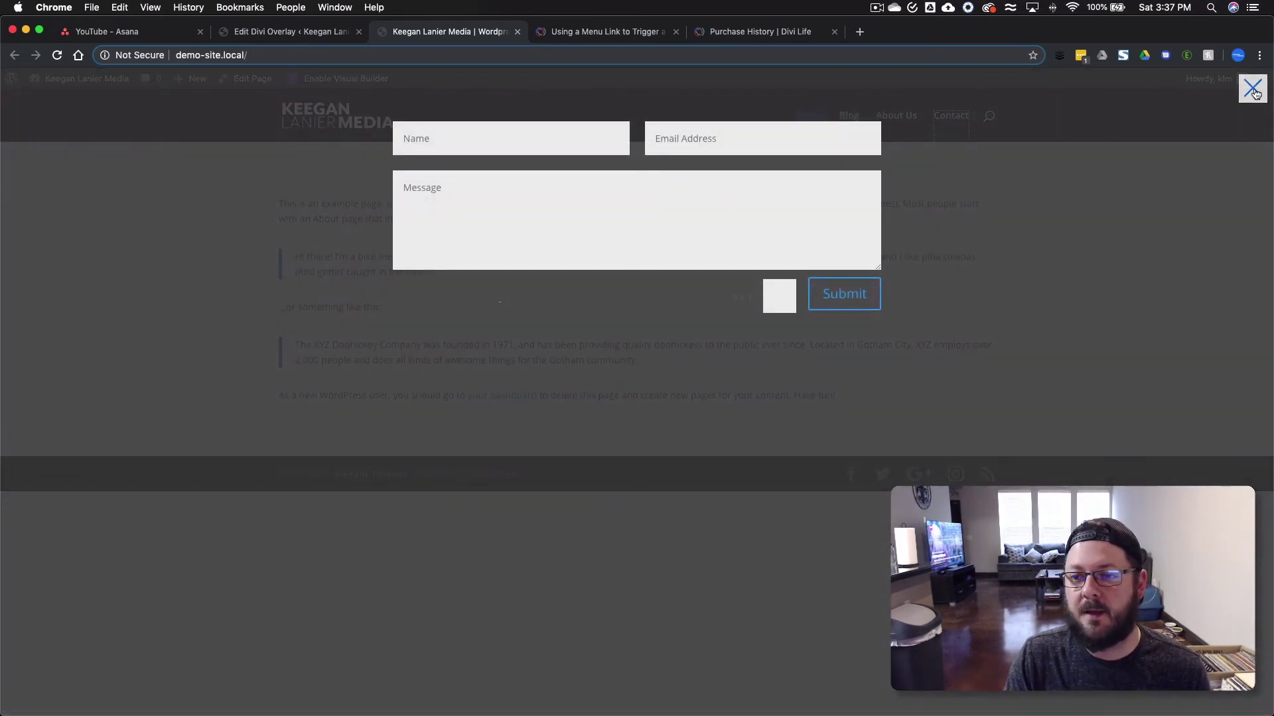
left_click(1254, 93)
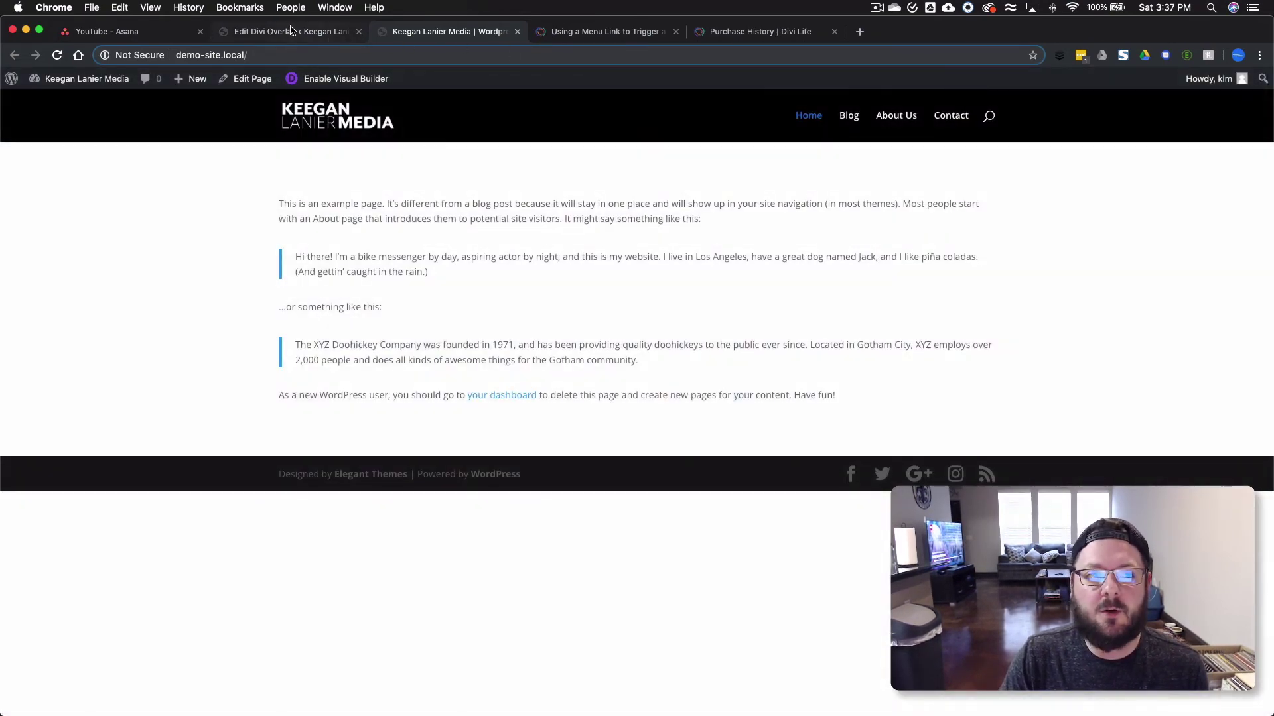
left_click(292, 33)
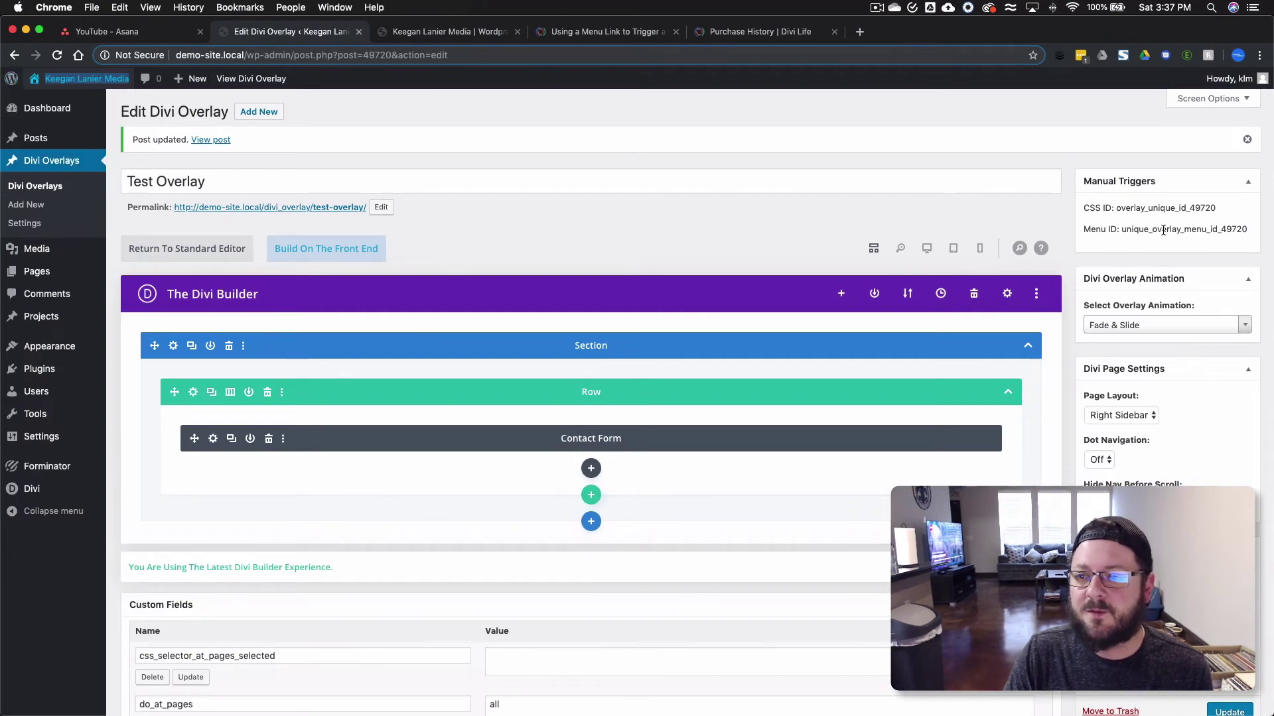
- Copy the overlay's CSS ID from Manual Triggers and launch the Divi Visual Builder on the home page
left_click_drag(1217, 208, 1116, 210)
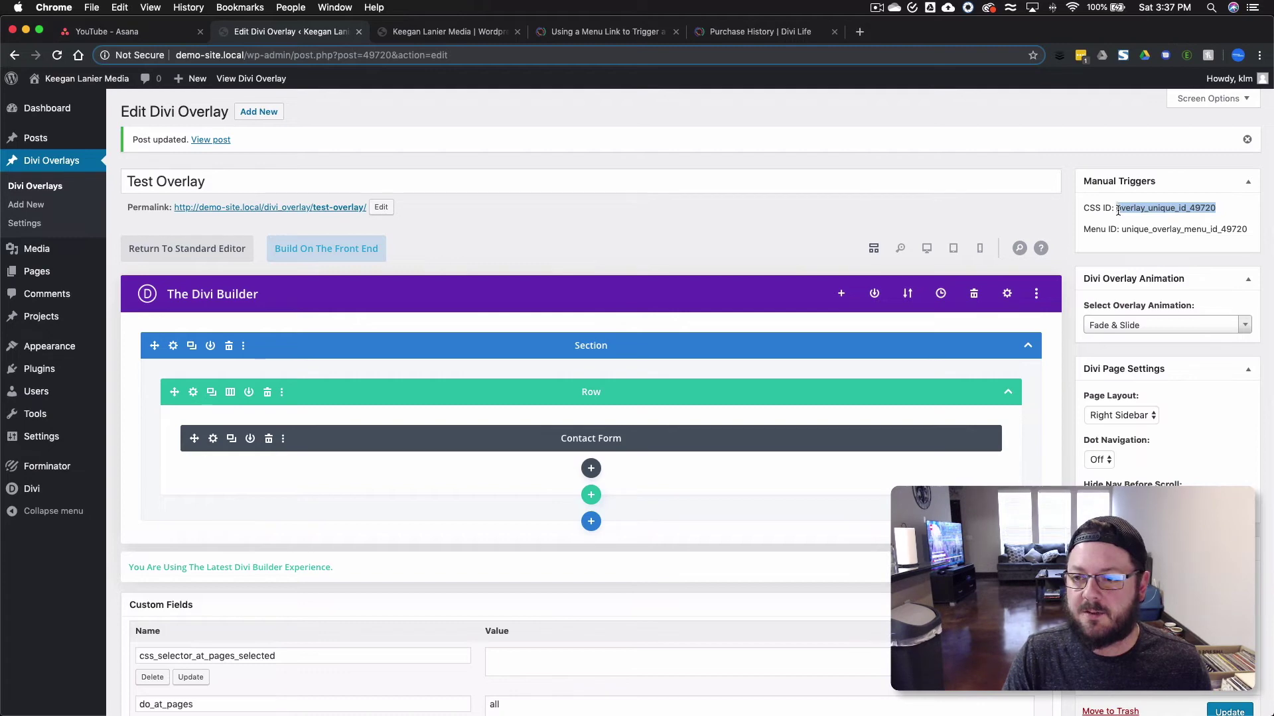
right_click(1132, 209)
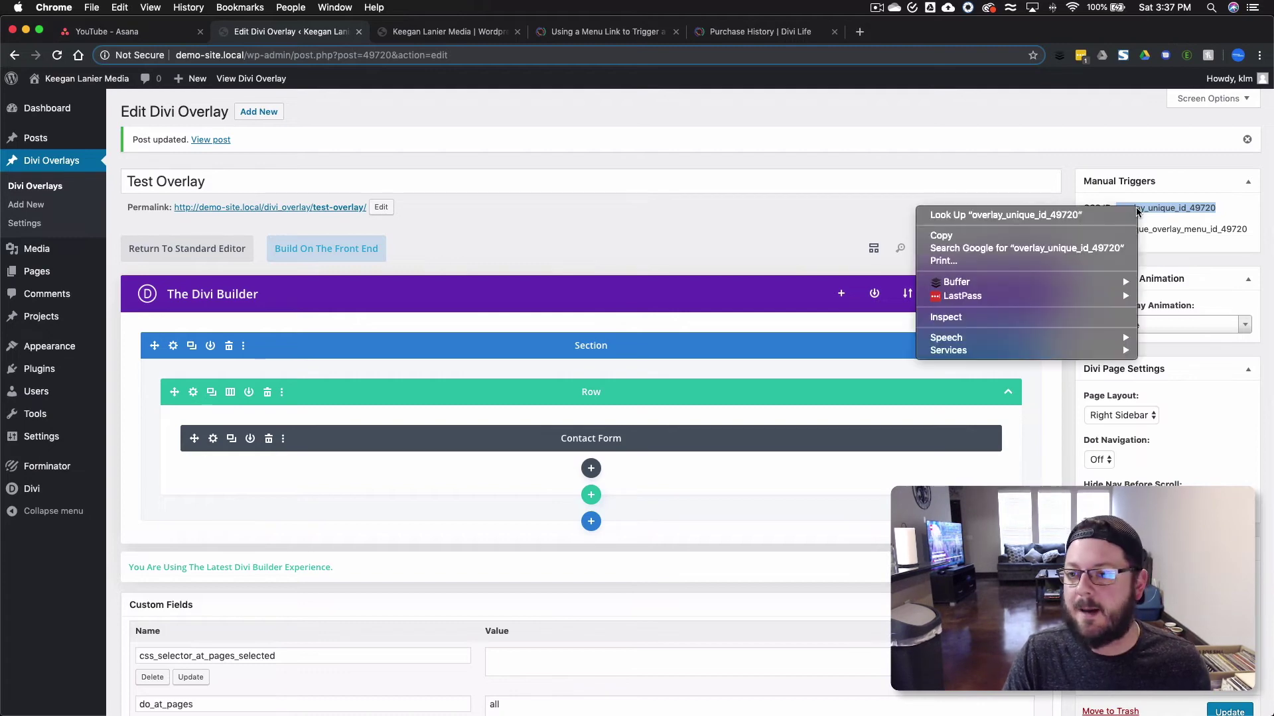
left_click(1019, 237)
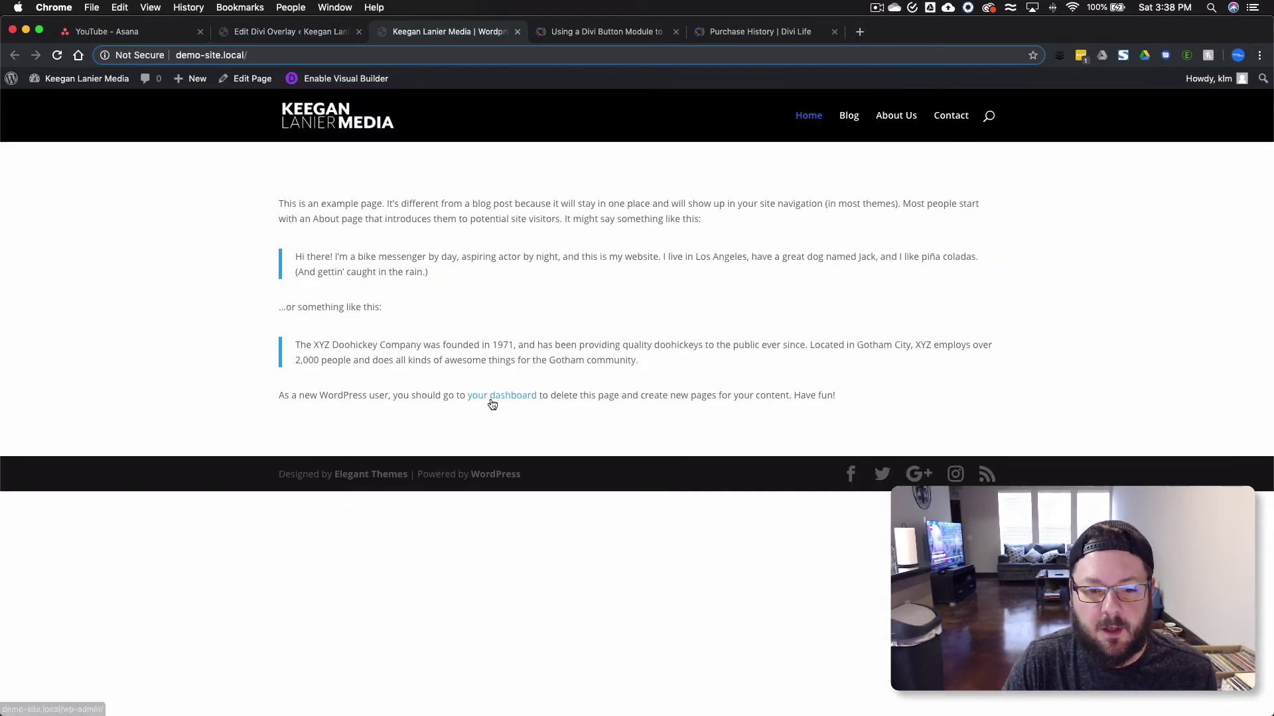
left_click(341, 78)
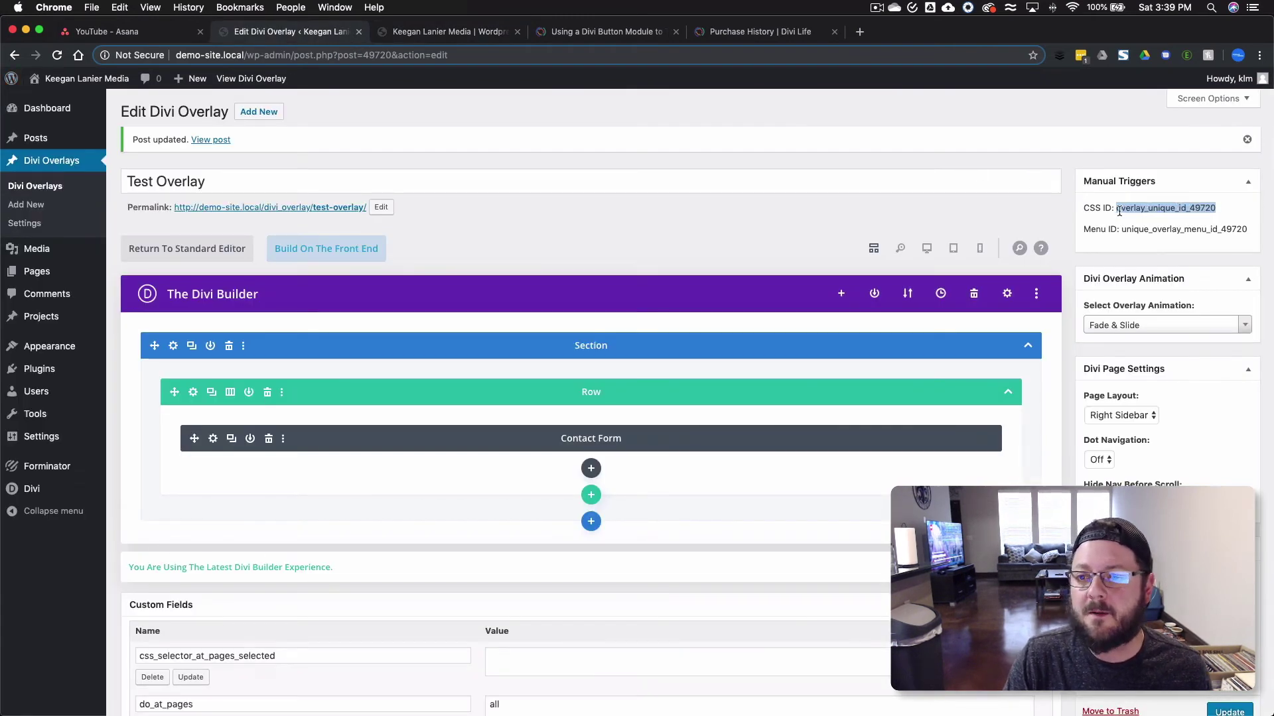
left_click(439, 33)
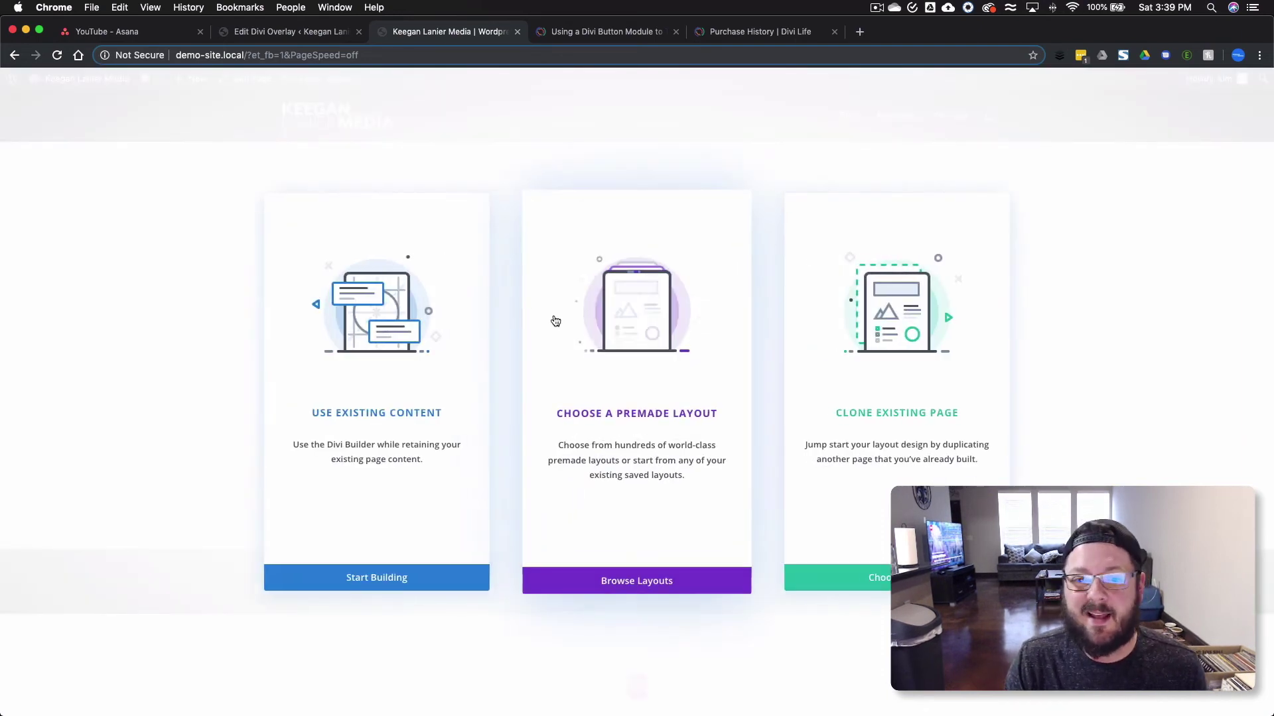
- Build on existing content and link the words 'piña coladas' in the text module to #contact
left_click(387, 339)
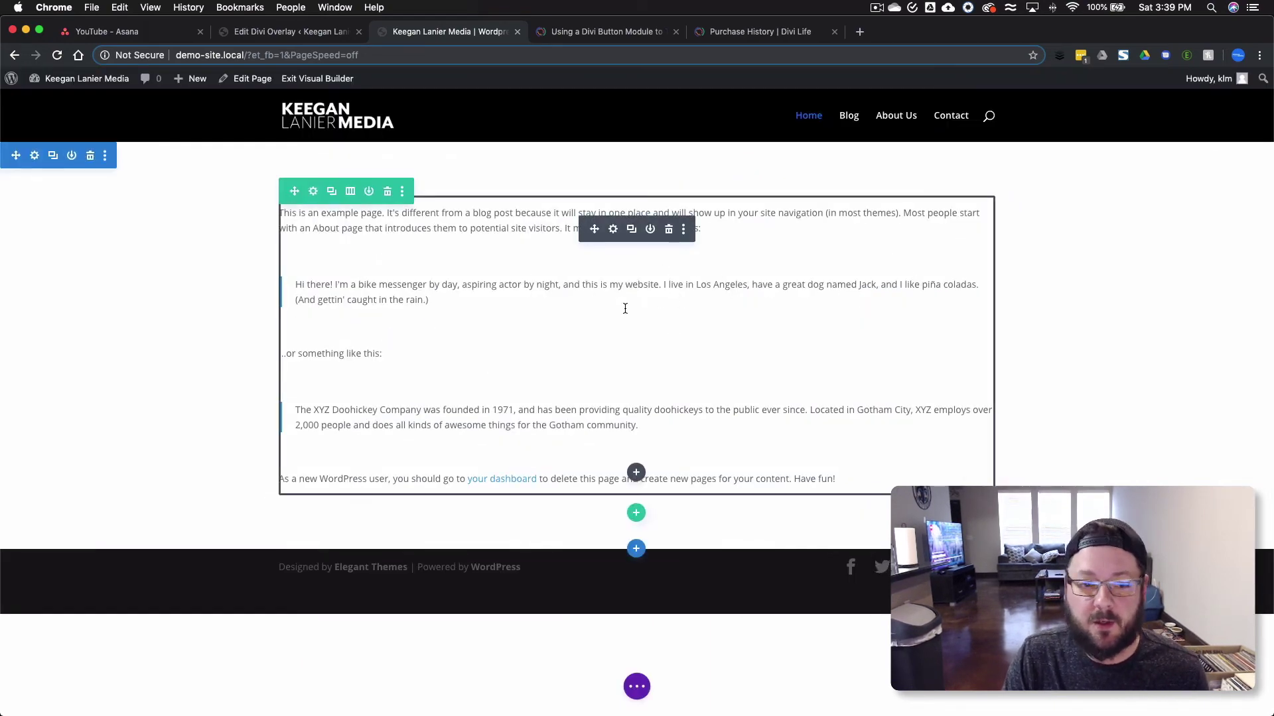
left_click(475, 318)
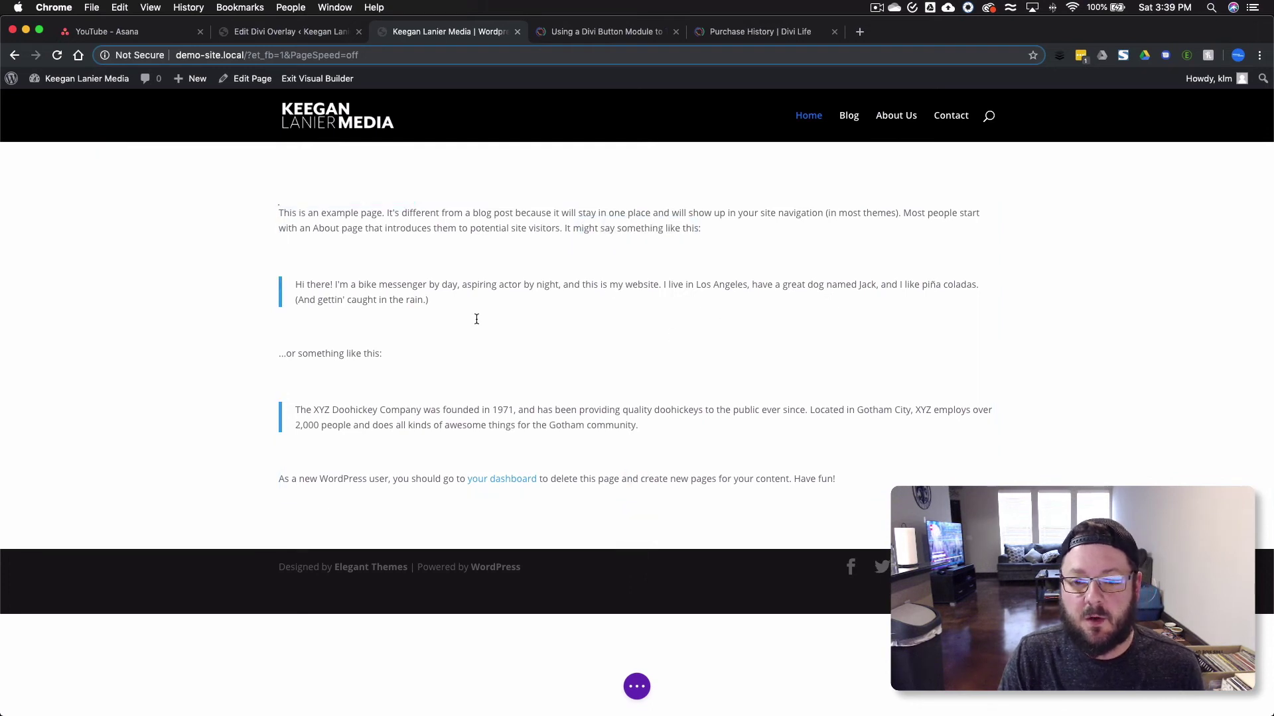
scroll(196, 295, "down", 5)
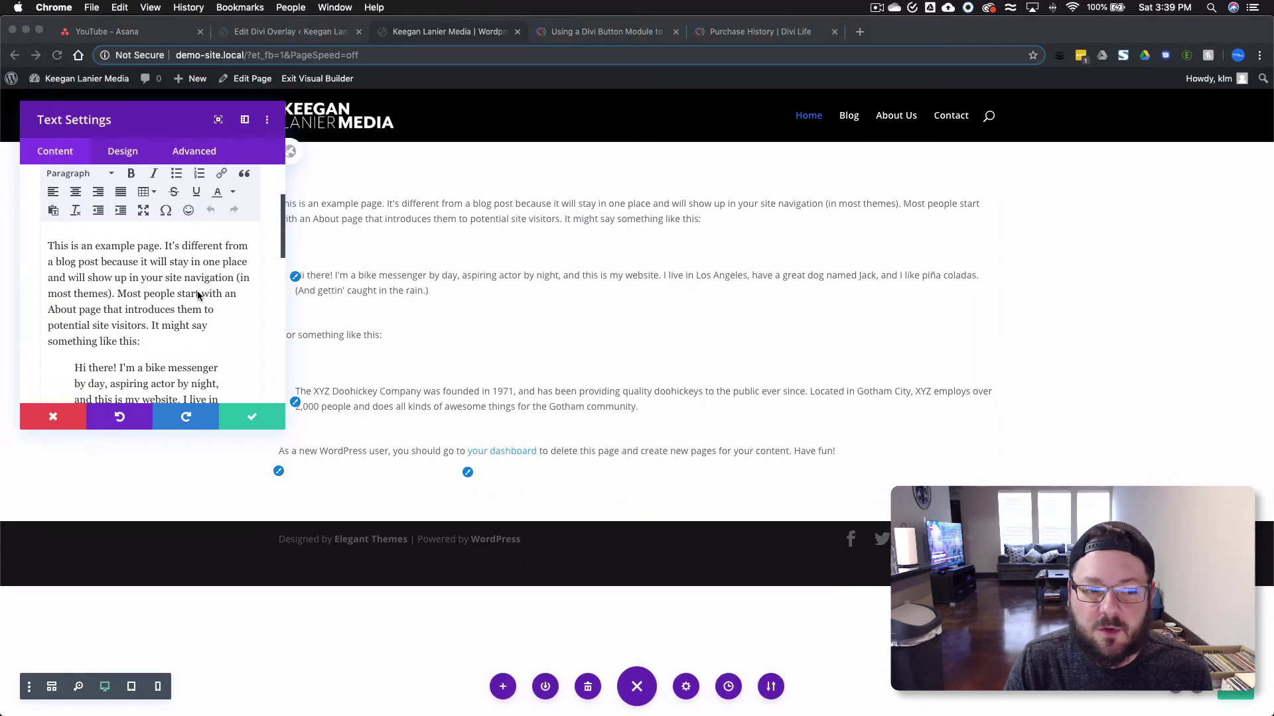
scroll(196, 296, "down", 4)
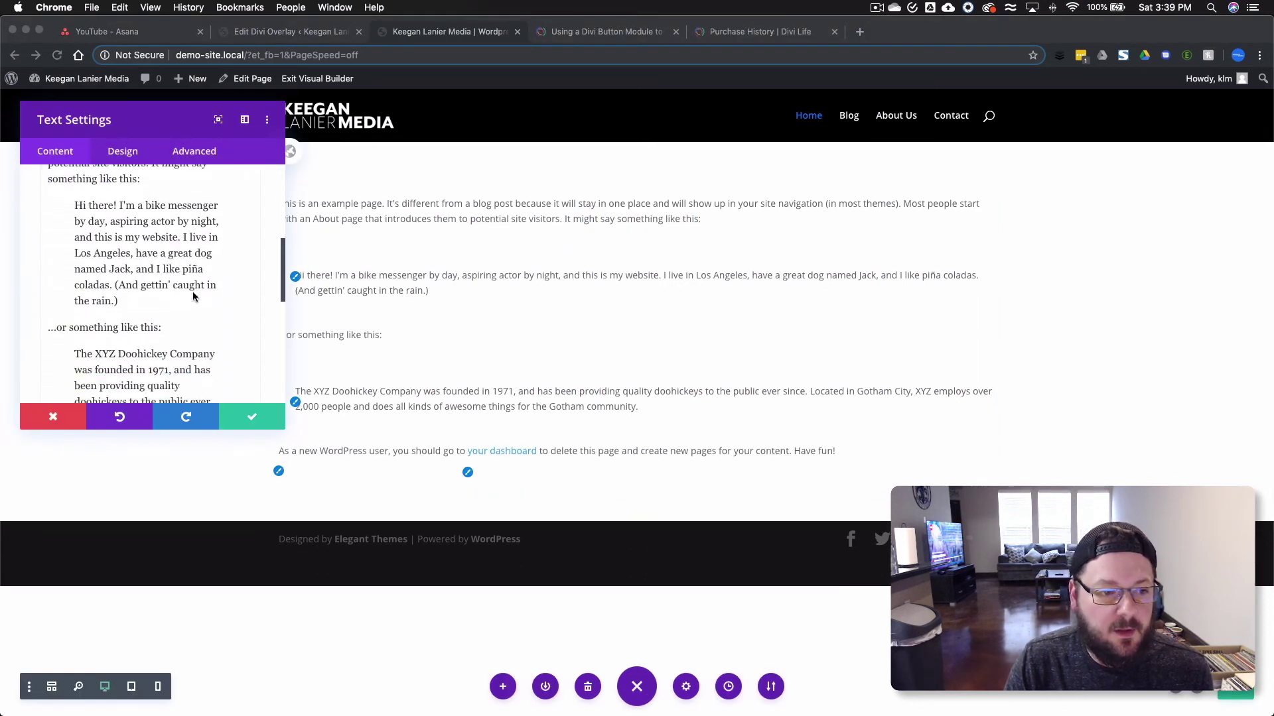
left_click(109, 289)
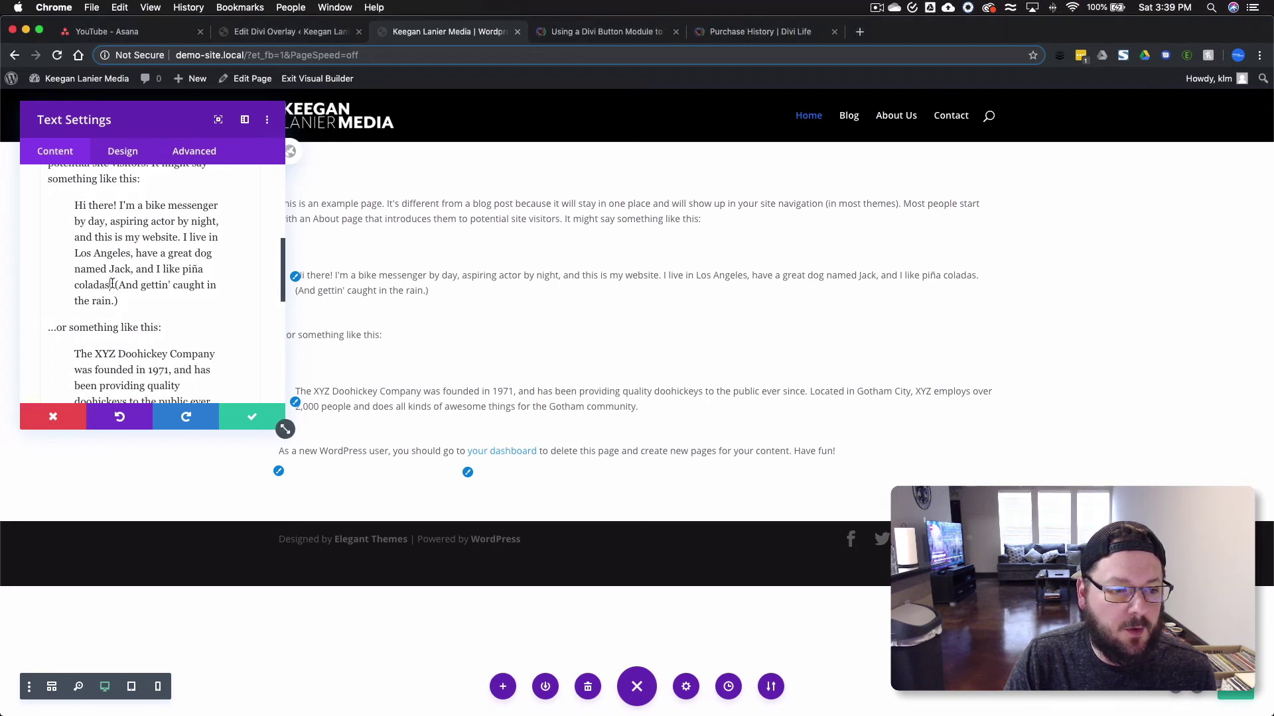
left_click_drag(111, 285, 181, 272)
scroll(192, 266, "up", 5)
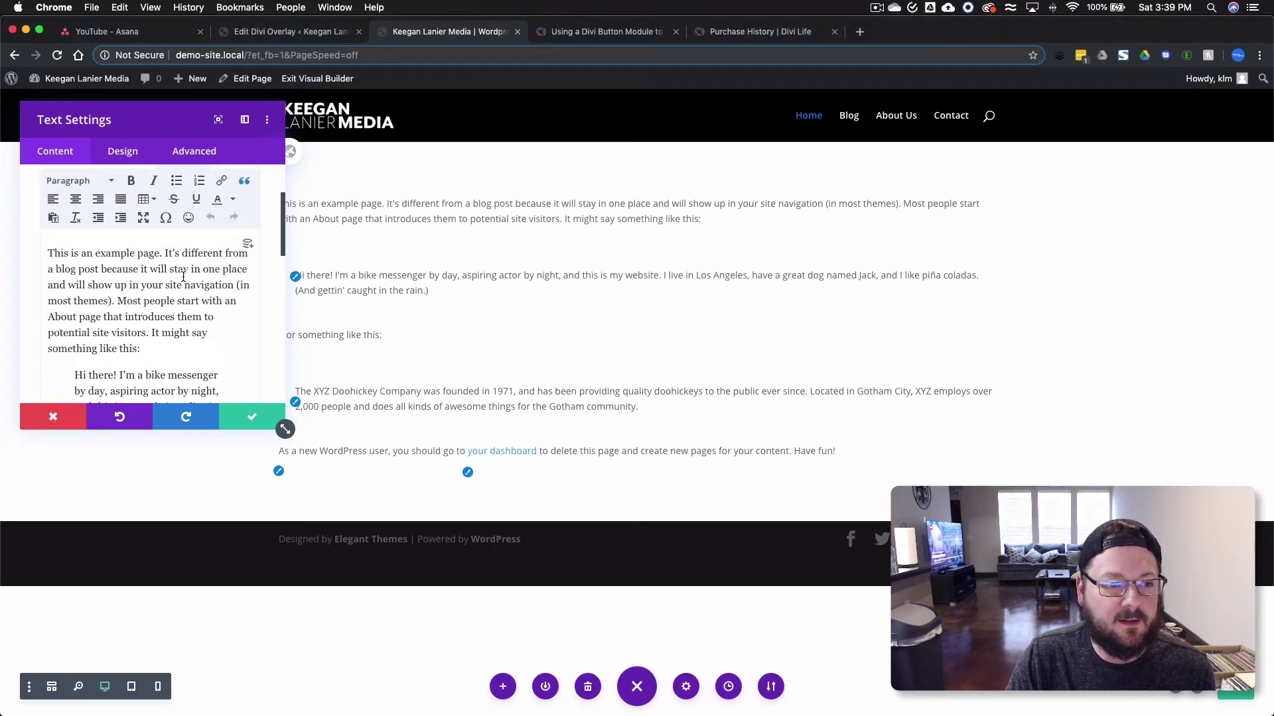
left_click(222, 193)
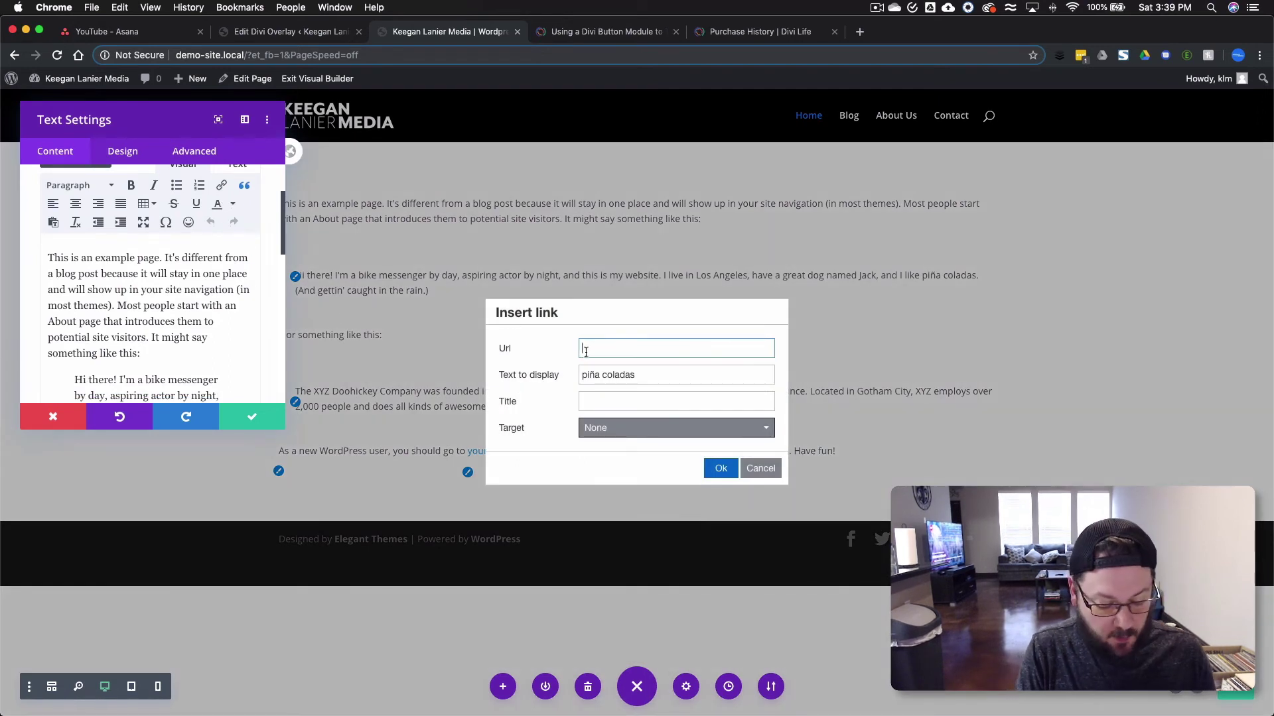
type("#contact")
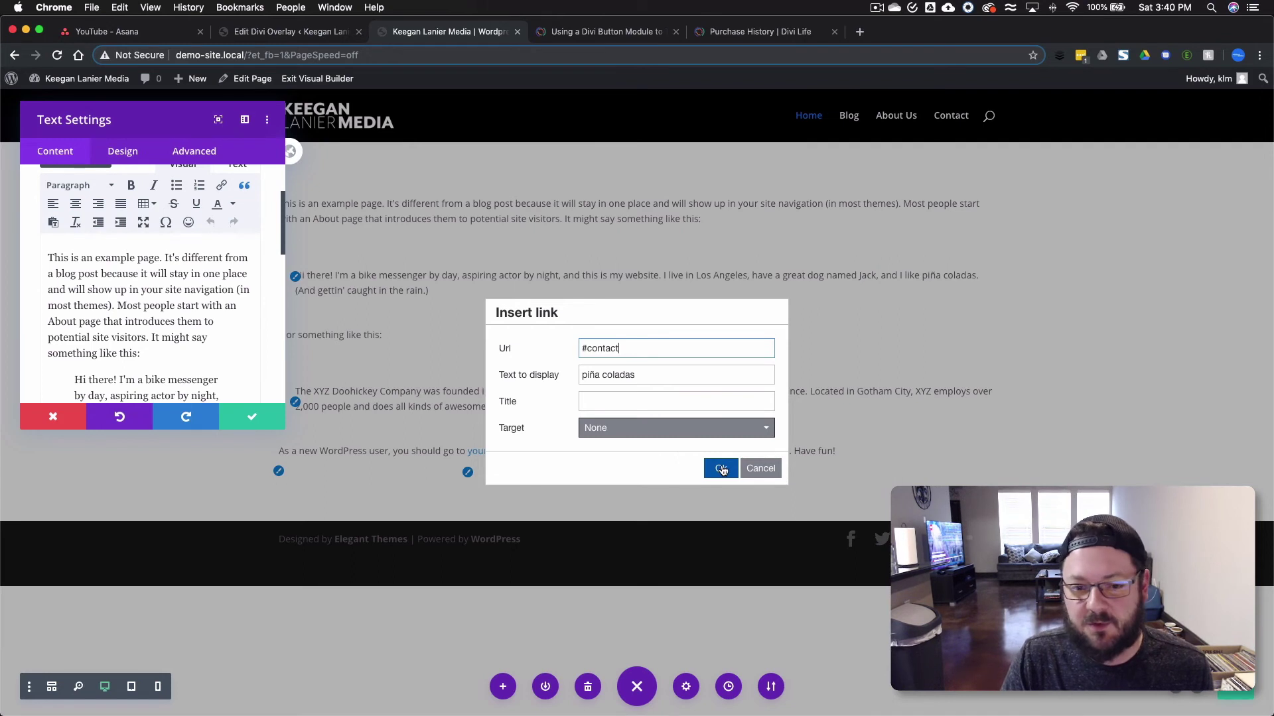
left_click(721, 469)
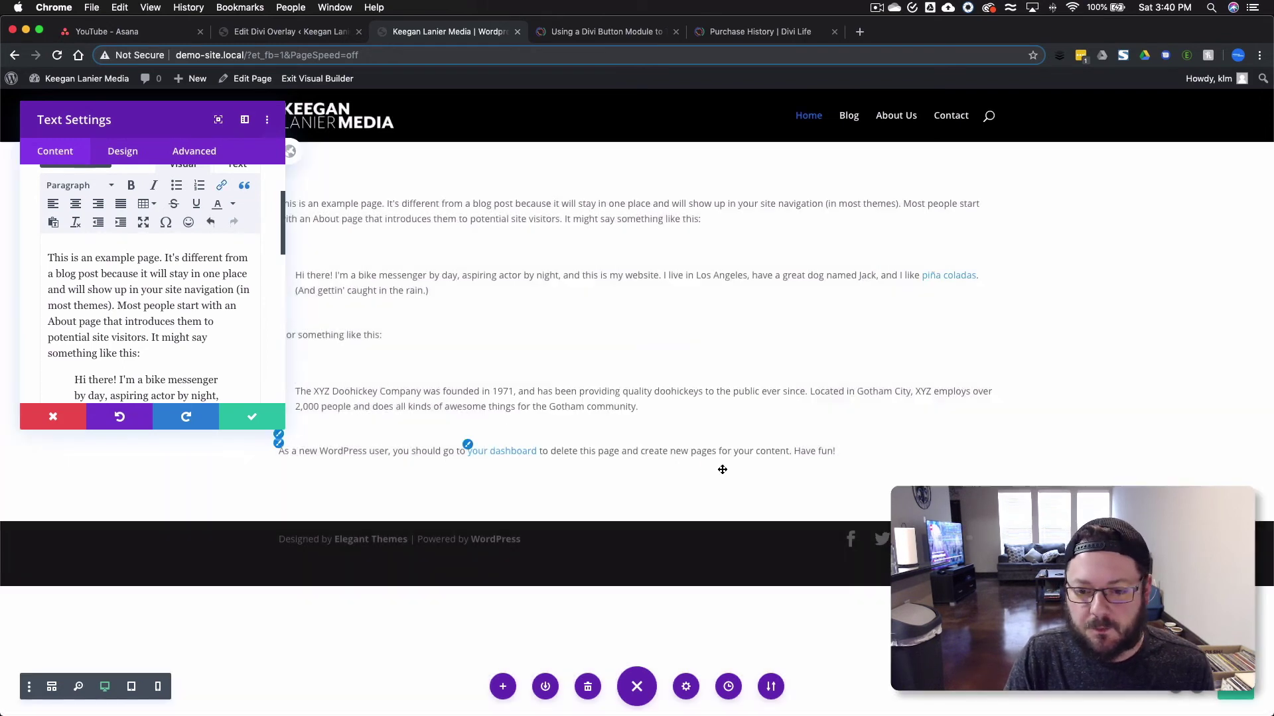
- Paste overlay_unique_id_49720 into the text module's Advanced CSS ID field and save the module
left_click(211, 154)
left_click(123, 212)
left_click(119, 258)
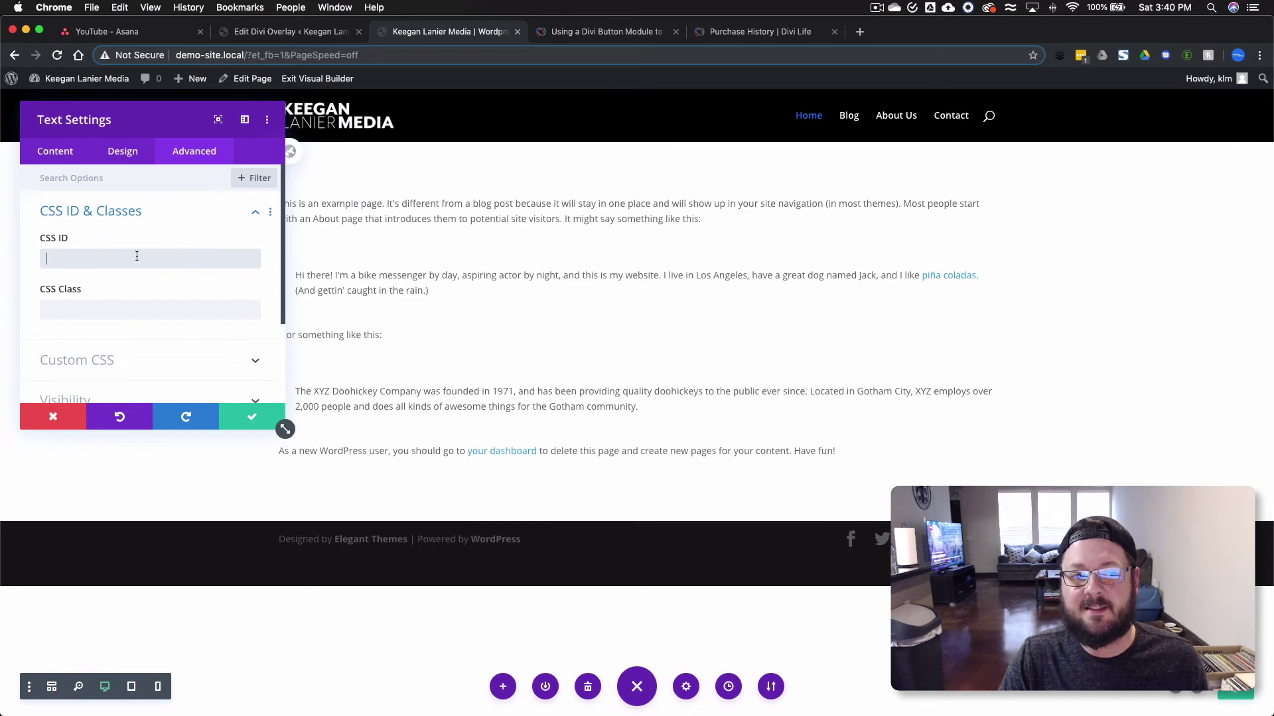
type("overlay_unique_id_49720")
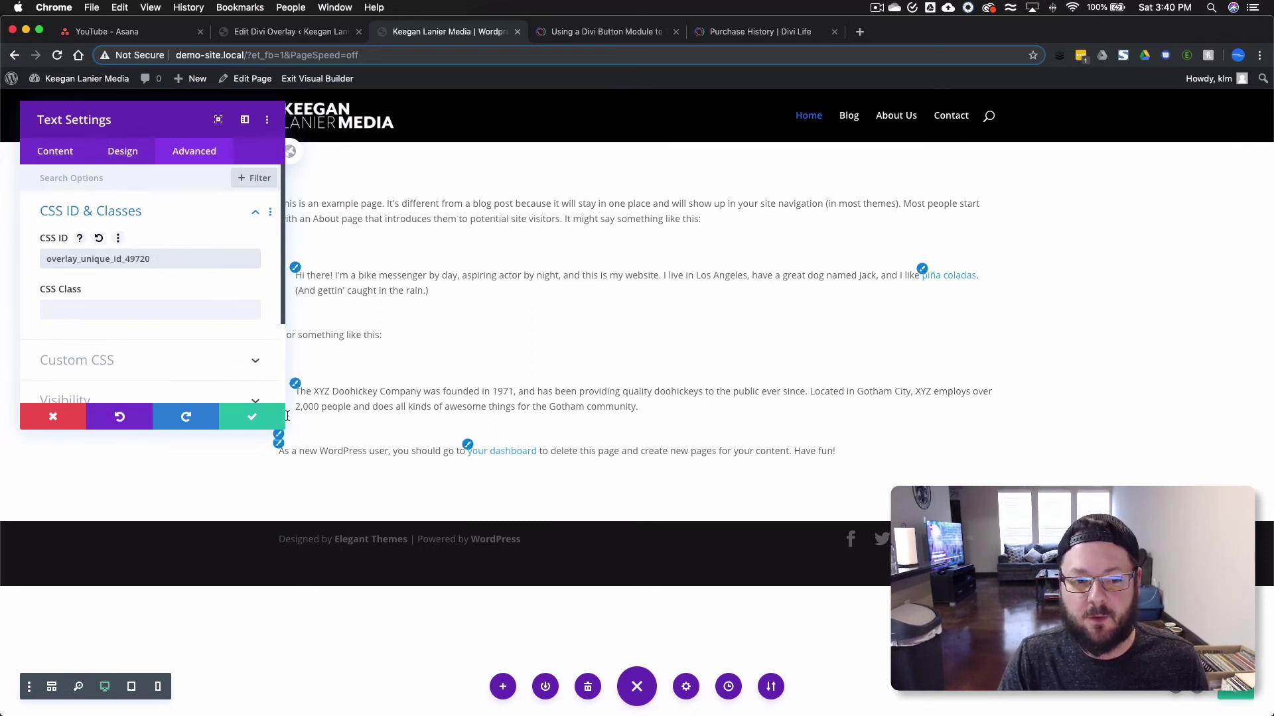
left_click(249, 416)
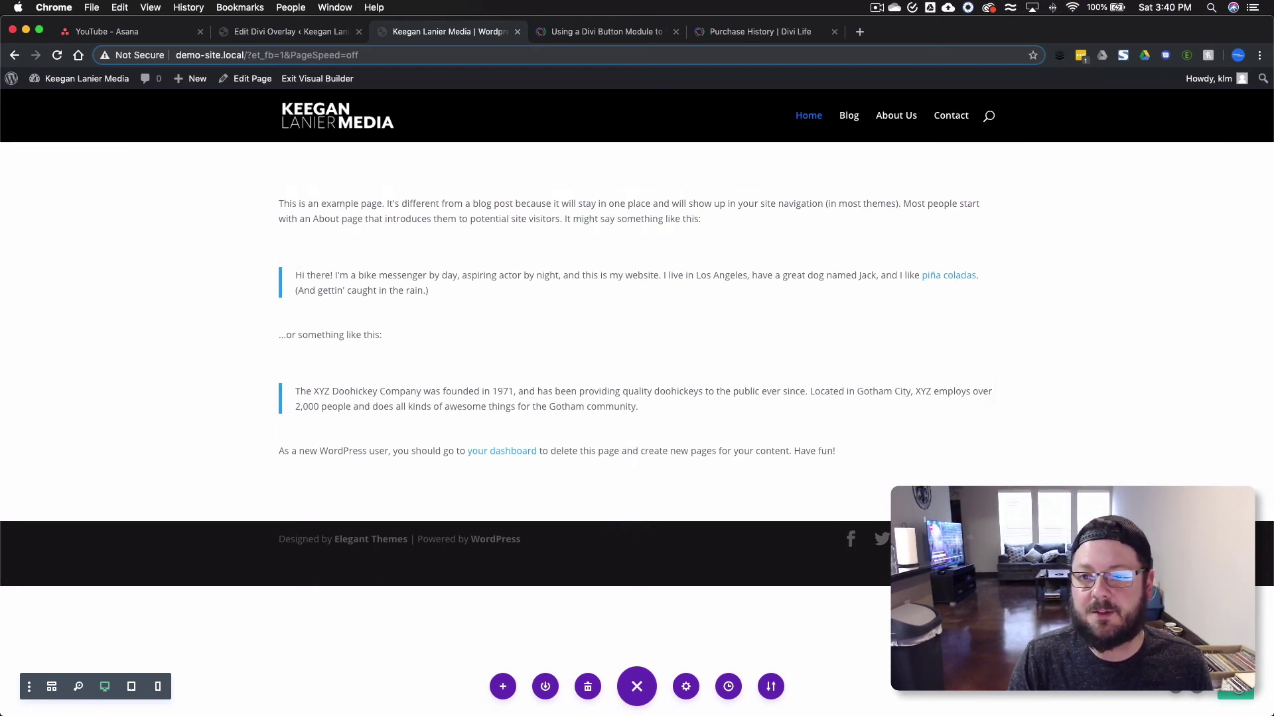
- Exit the builder, then open and close the overlay from the Contact menu and the piña coladas link
left_click(307, 79)
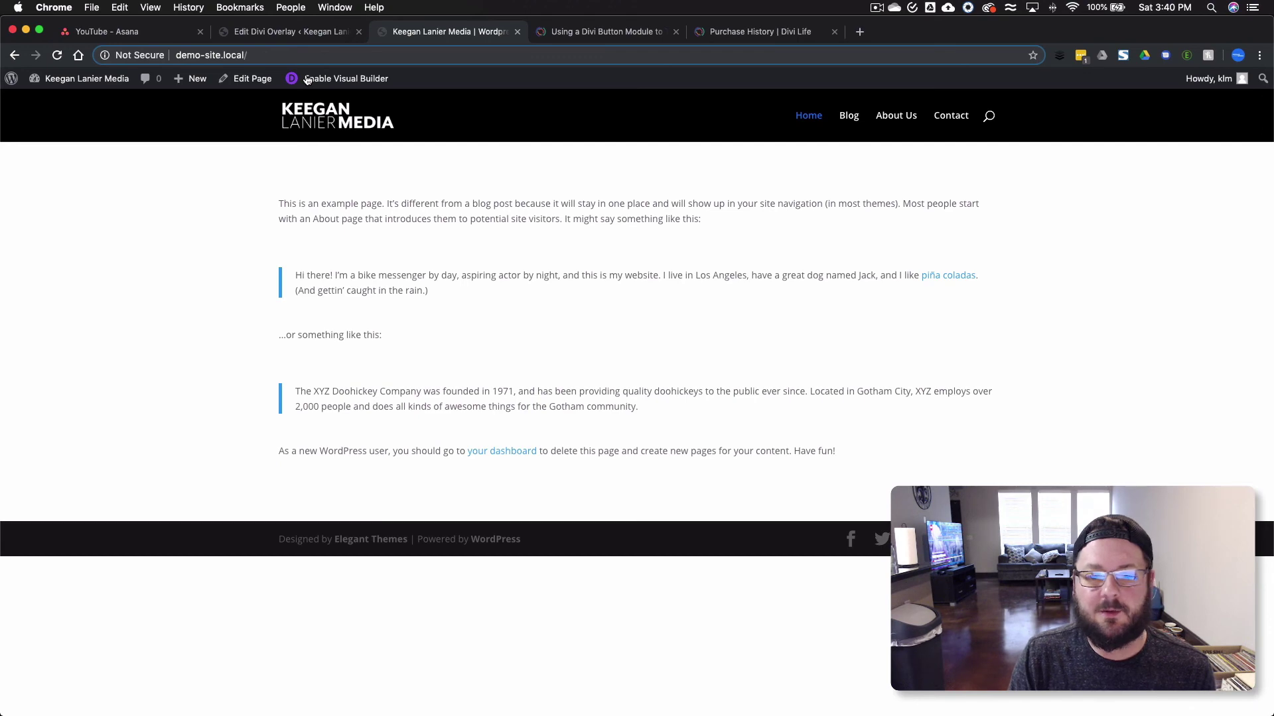
left_click(955, 120)
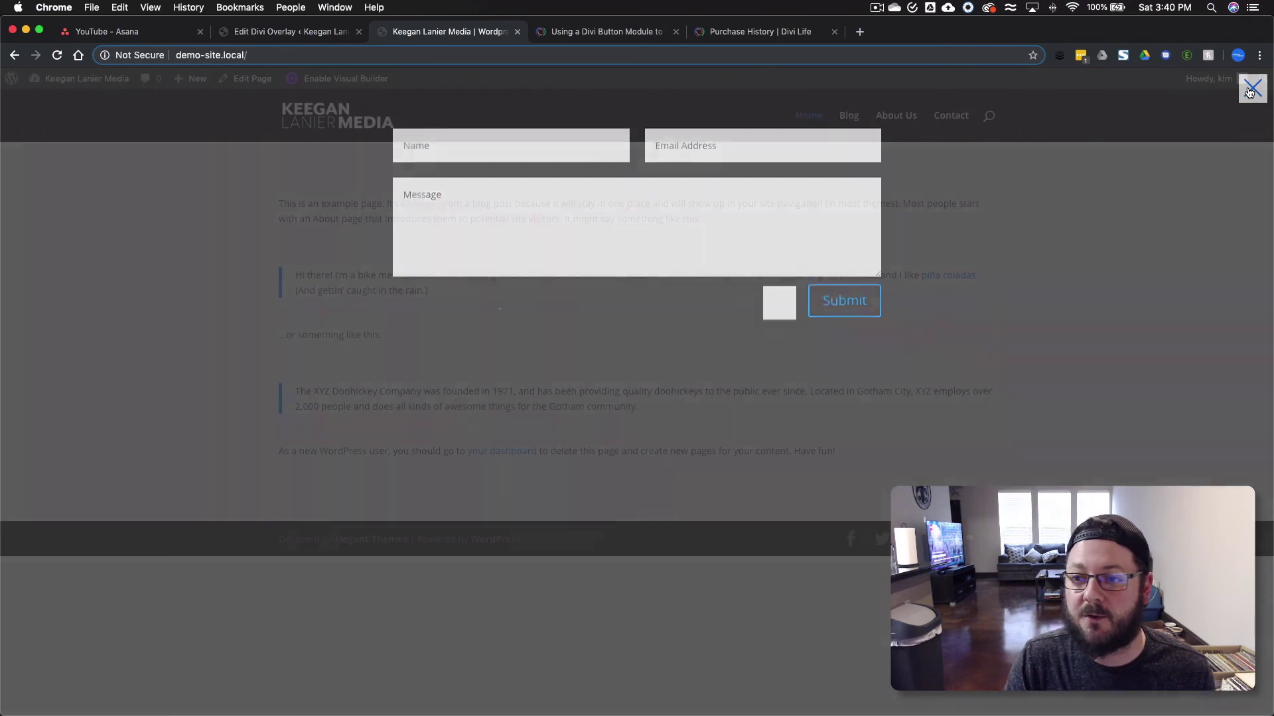
left_click(1249, 91)
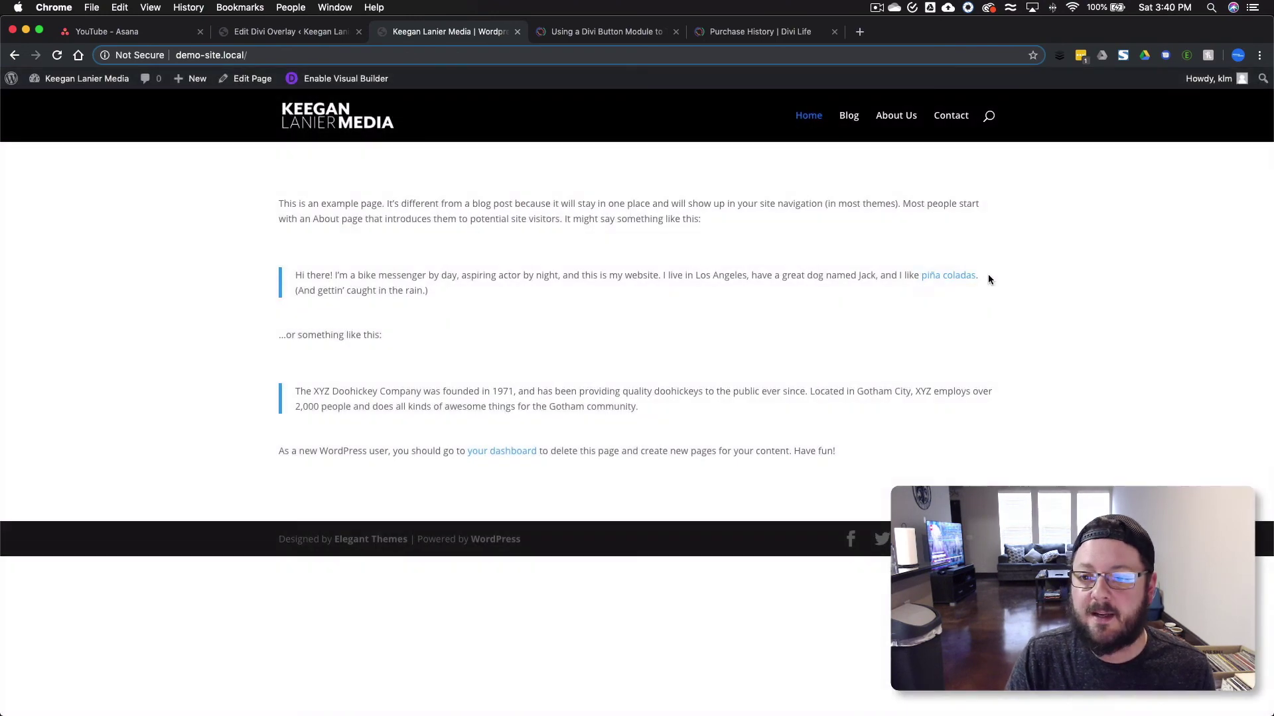
left_click(949, 277)
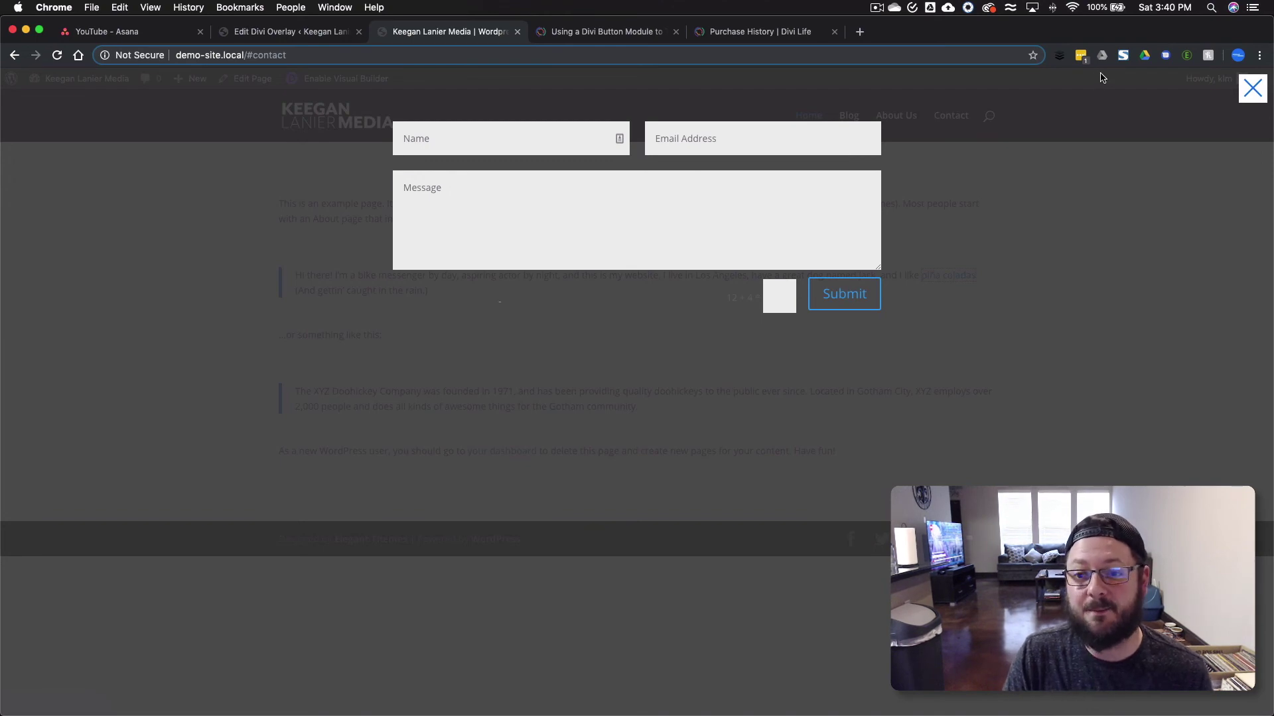
left_click(1251, 90)
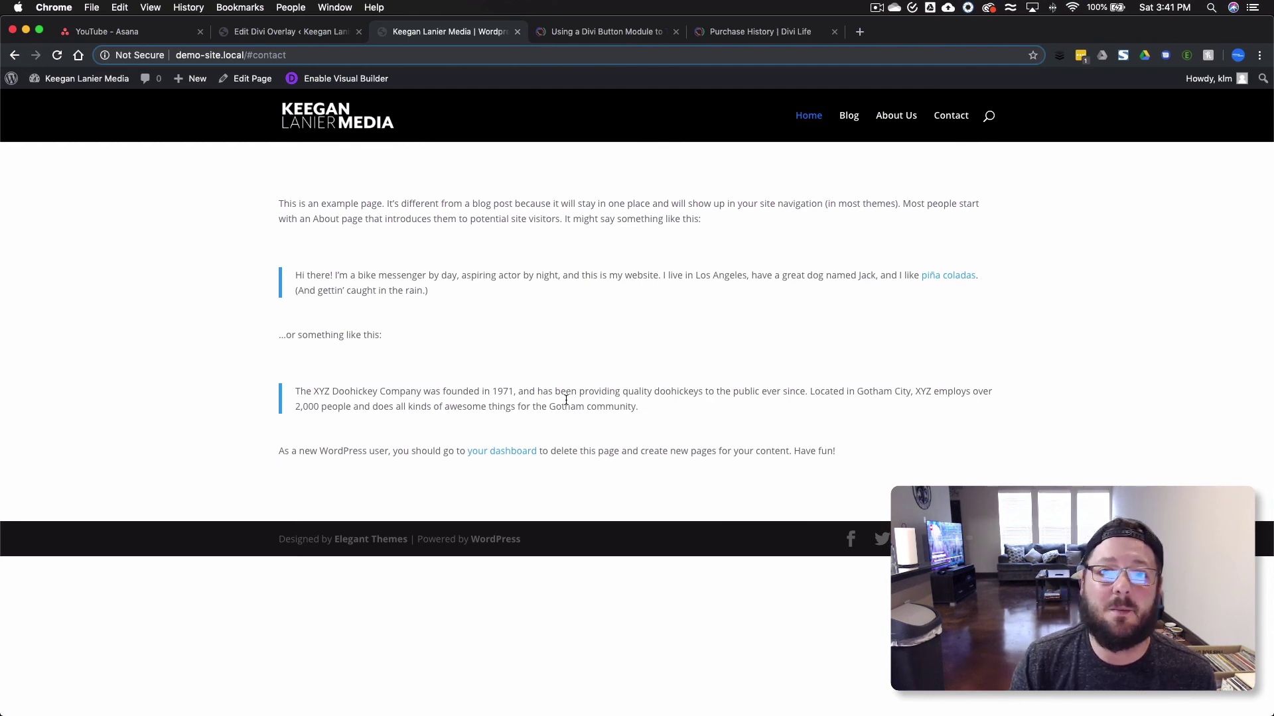
left_click(949, 278)
left_click(1252, 93)
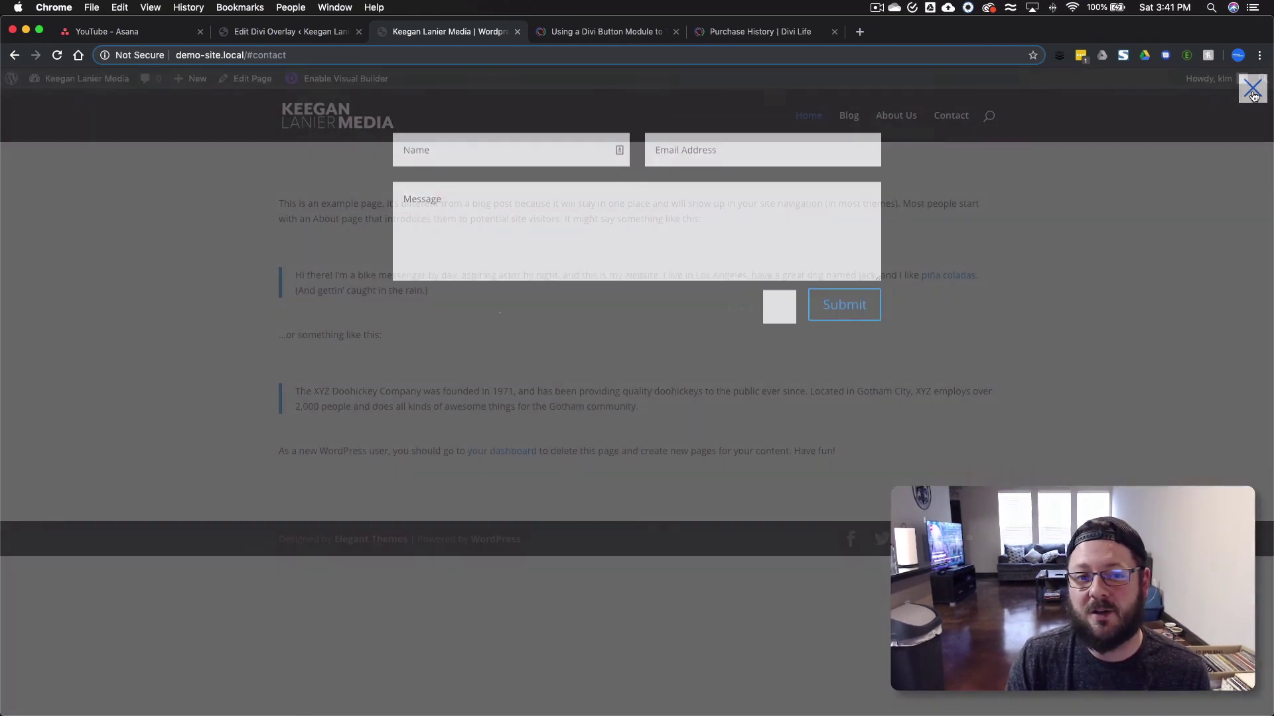